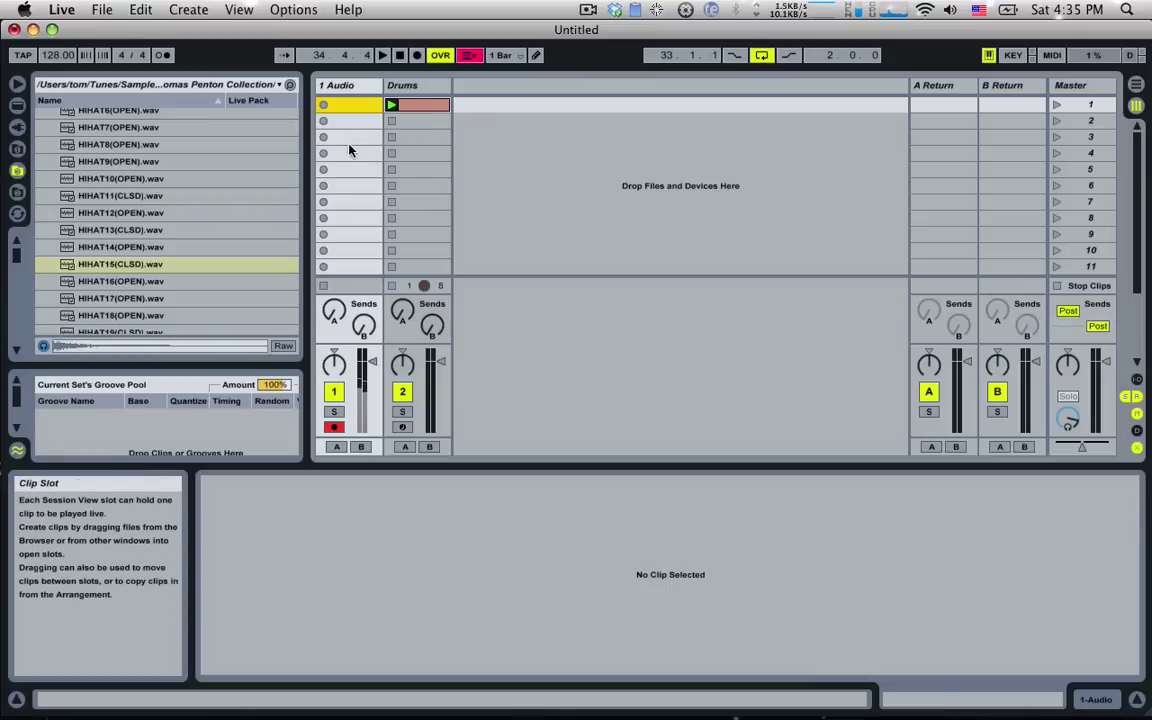
Show the tracks' input/output settings, audition the drum clip with the Drums track's device in view, and stop the clip
key("super+alt+i")
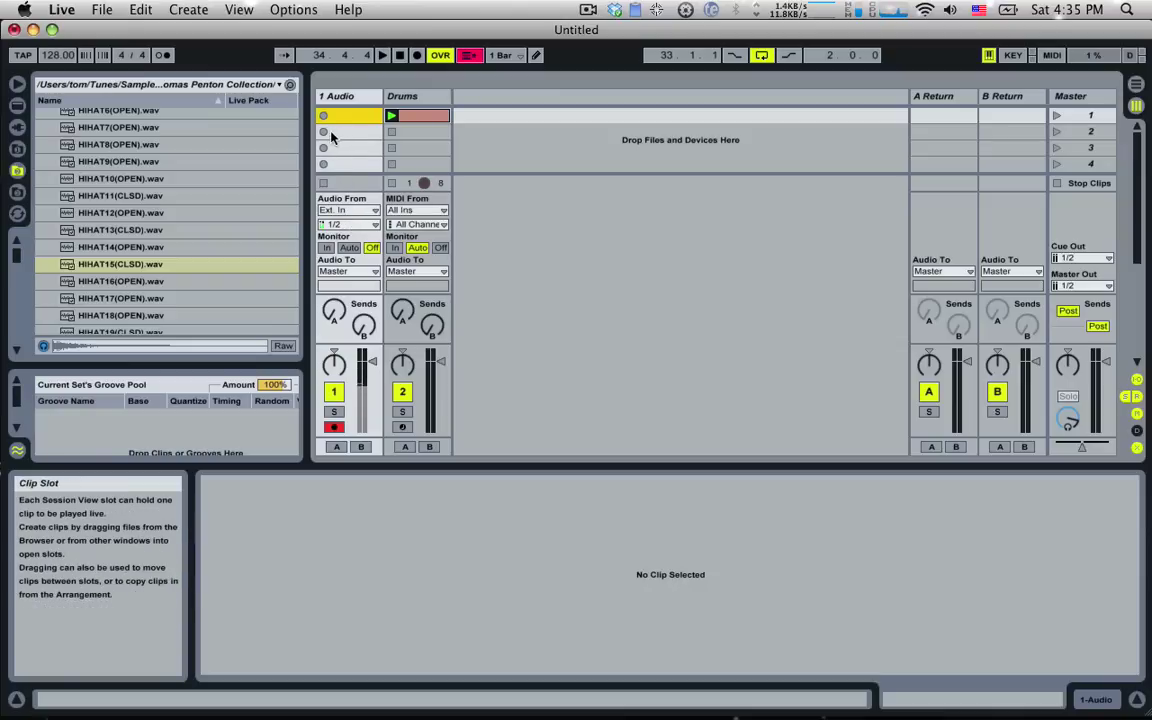
left_click(393, 117)
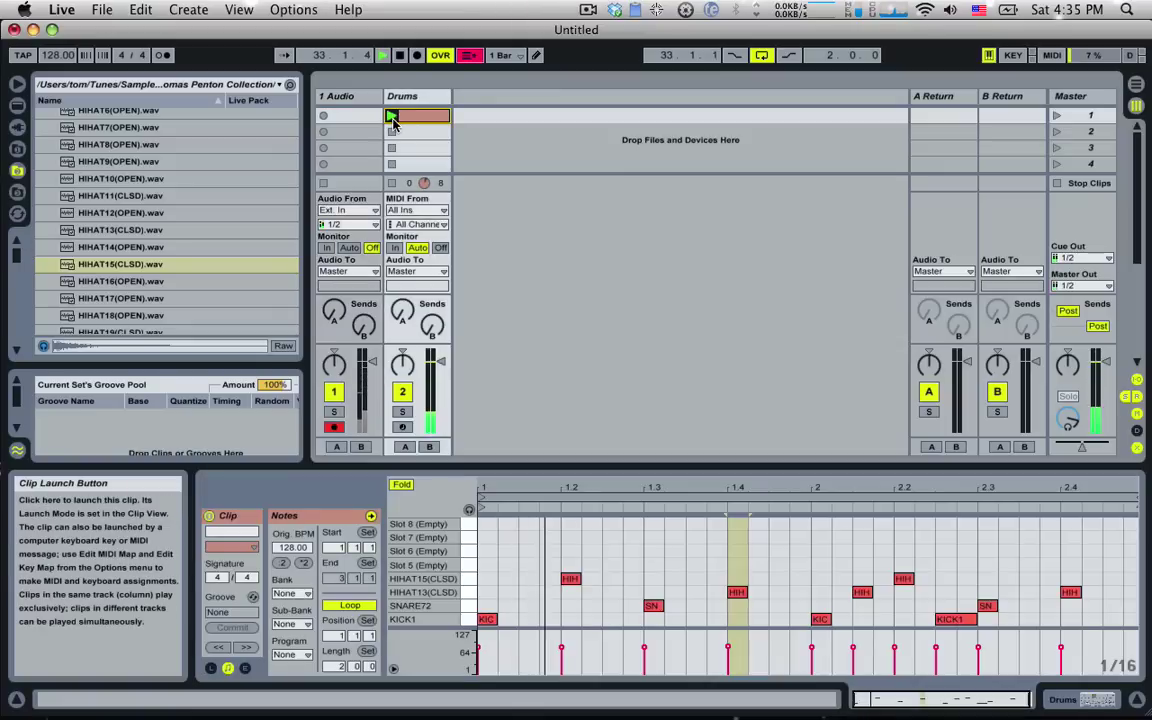
double_click(439, 95)
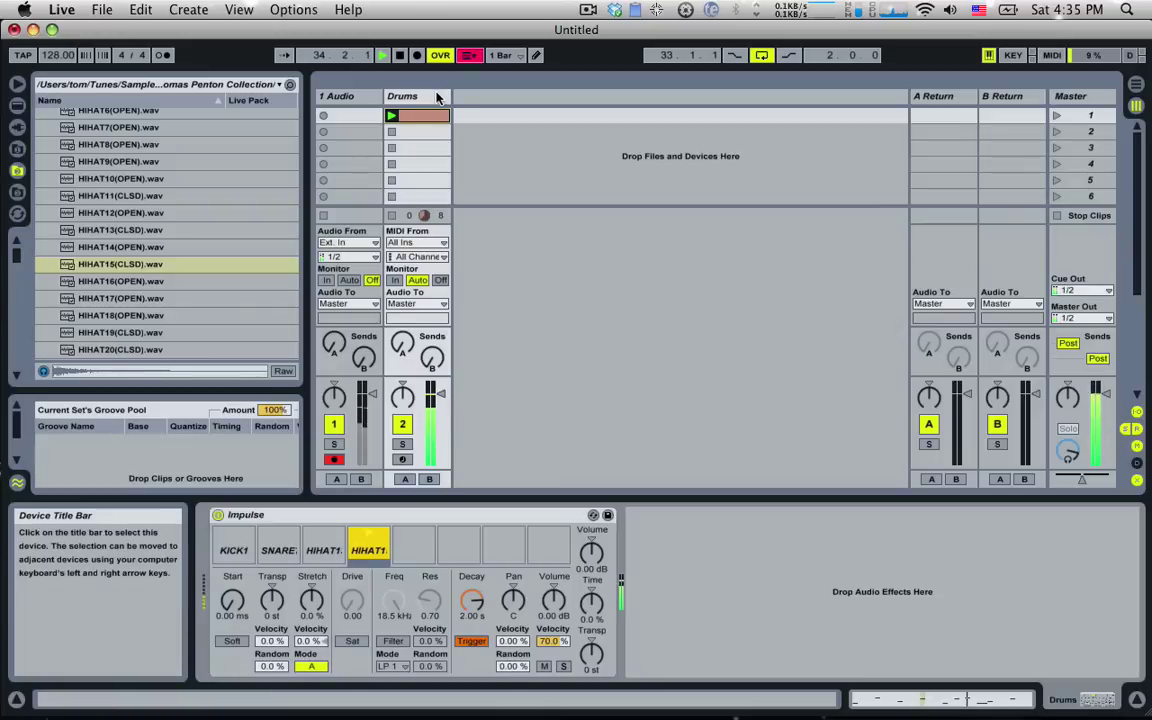
left_click(393, 216)
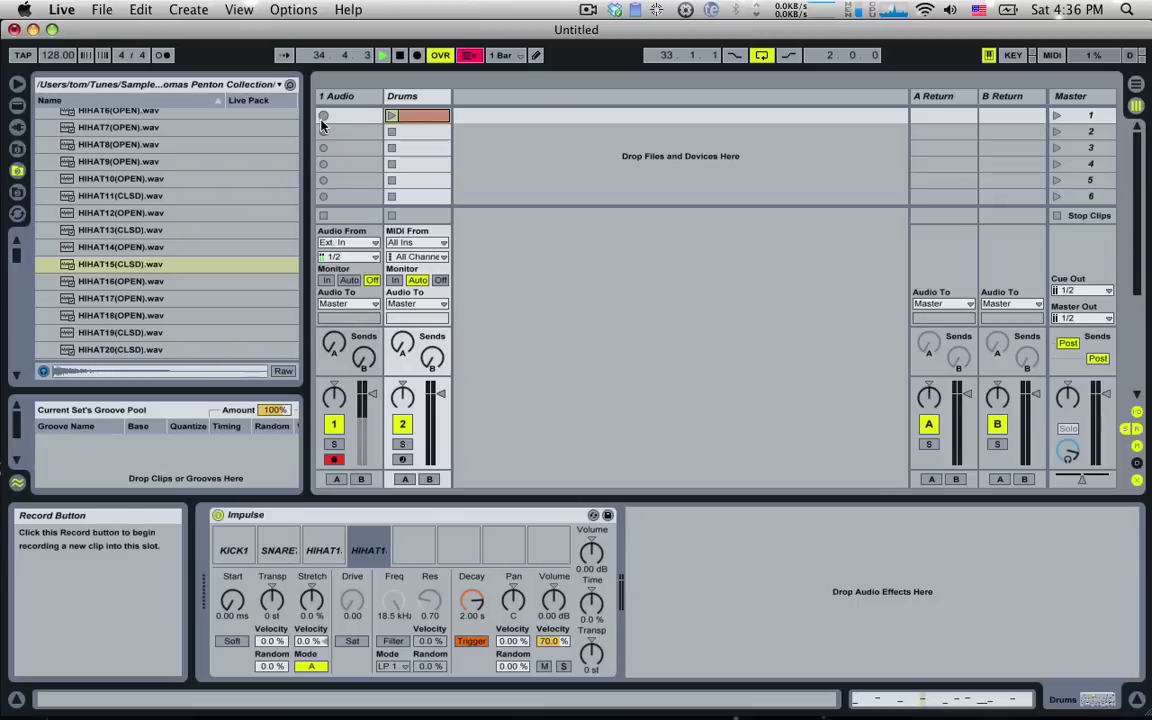
Relaunch the drum clip and record a new audio clip into the first slot of the 1 Audio track
left_click(391, 115)
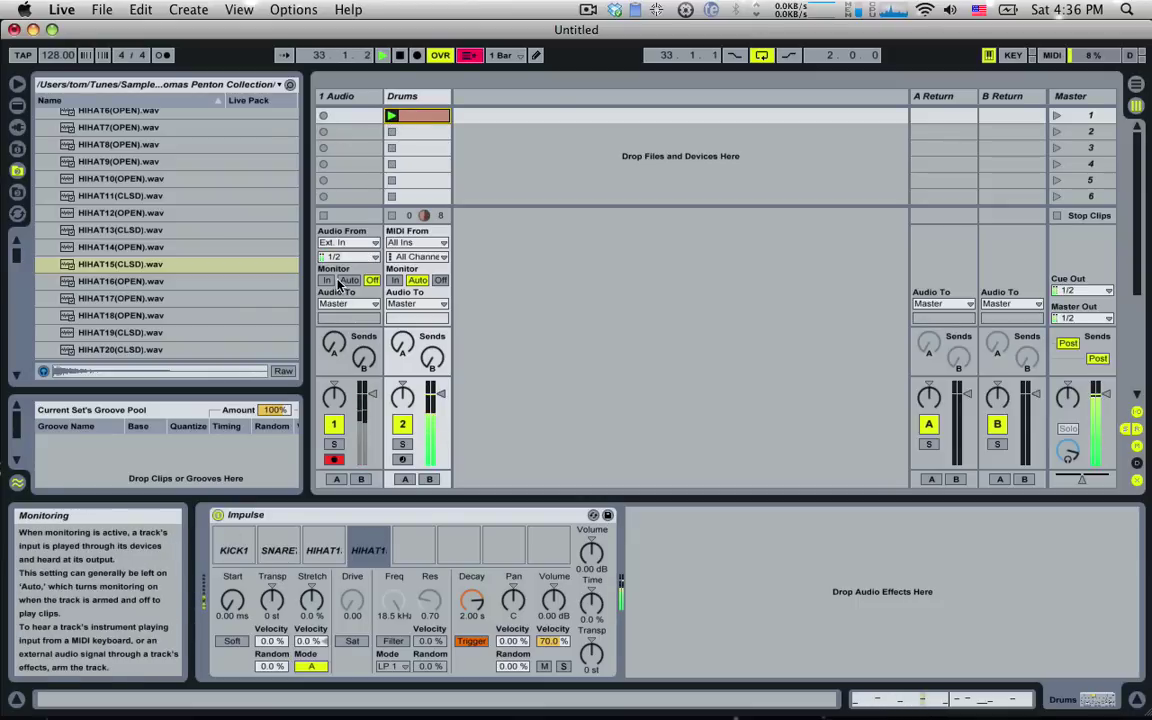
left_click(323, 118)
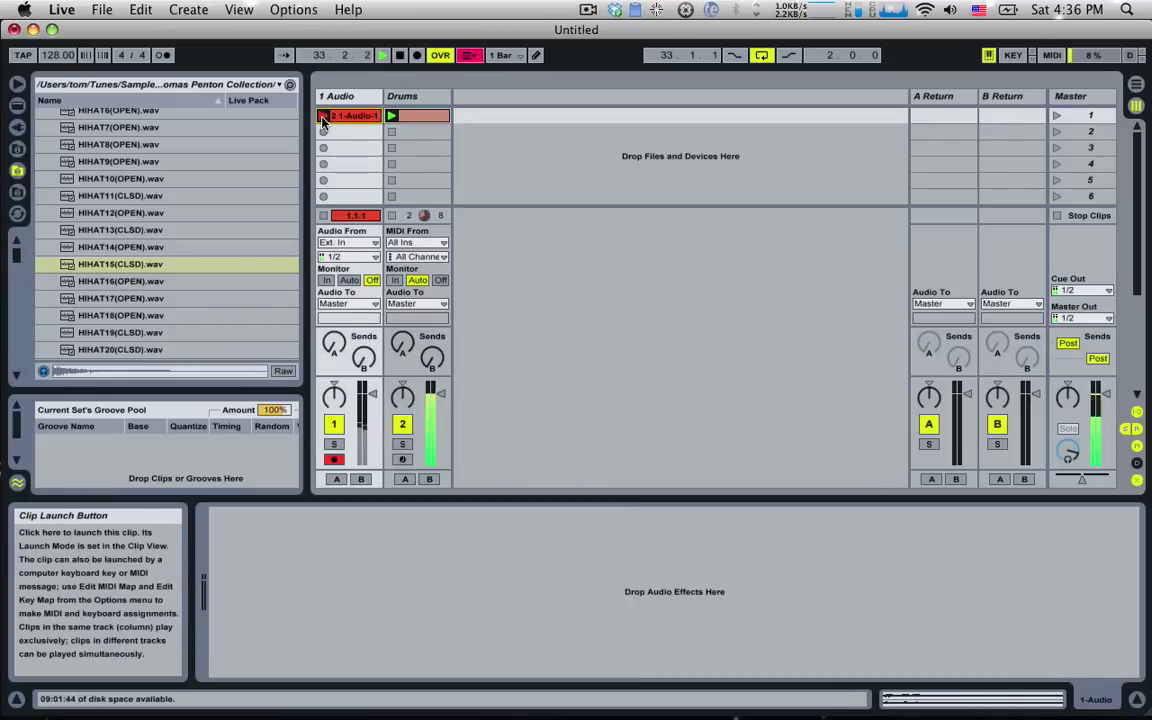
left_click(323, 118)
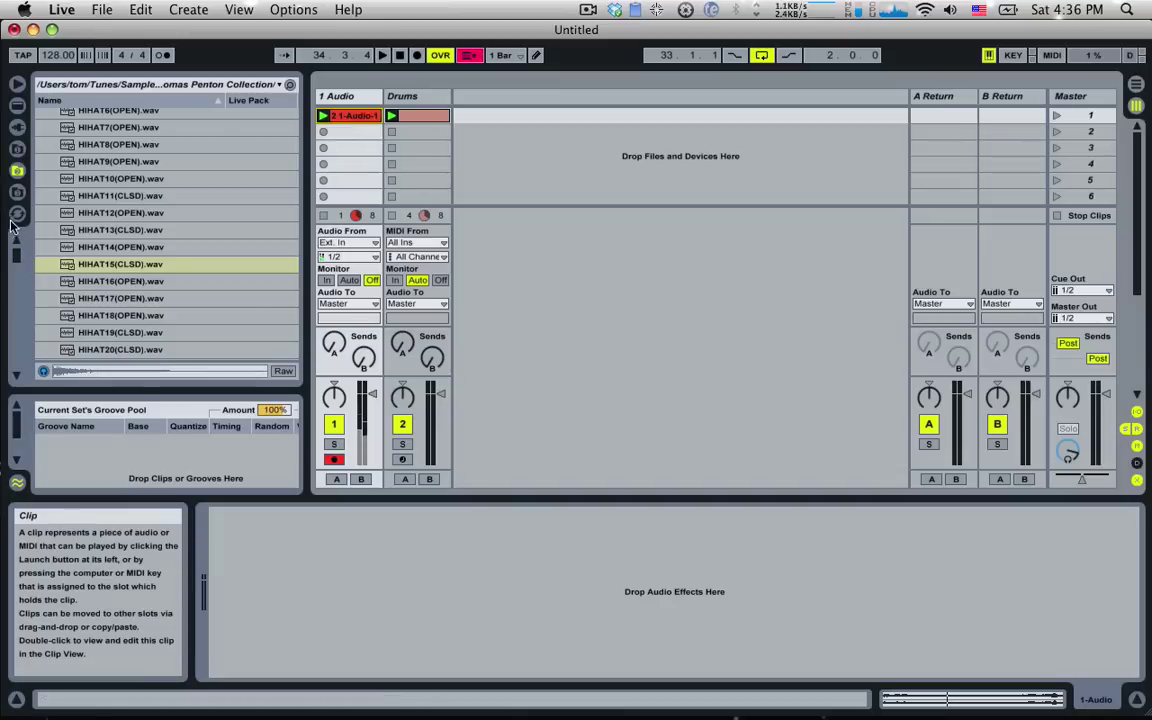
Find Utility among Live's audio effects and add it to the 1 Audio track
left_click(18, 107)
scroll(66, 335, "down", 5)
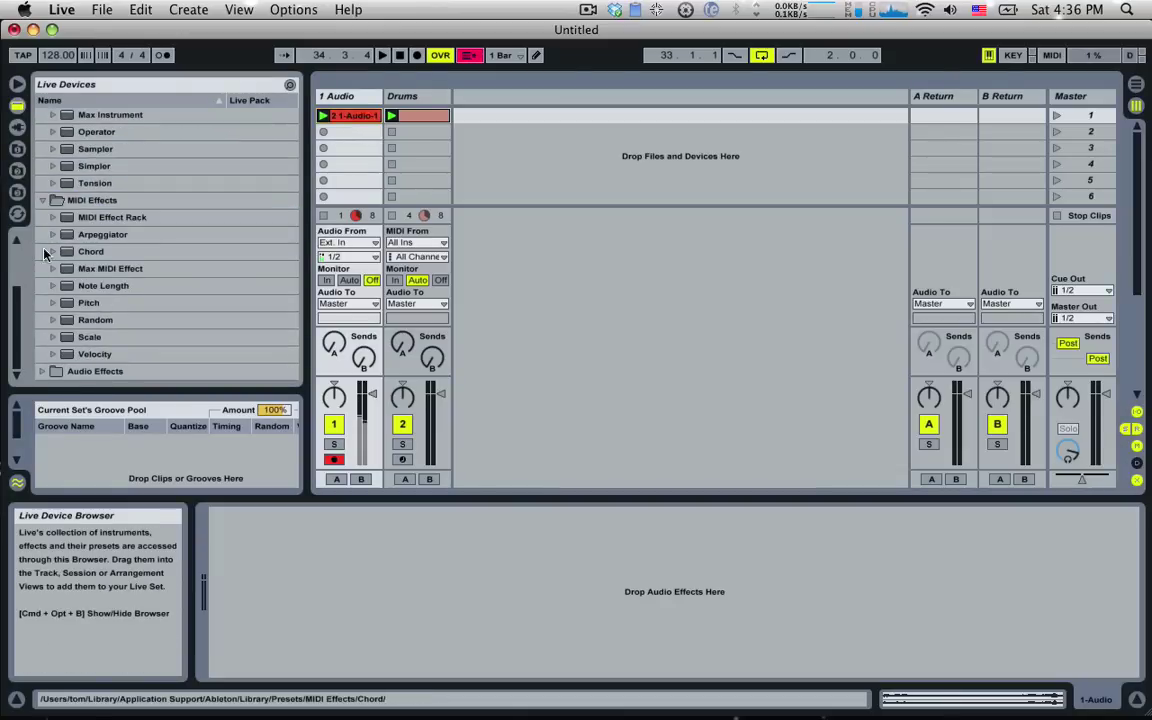
left_click(45, 370)
scroll(100, 330, "down", 10)
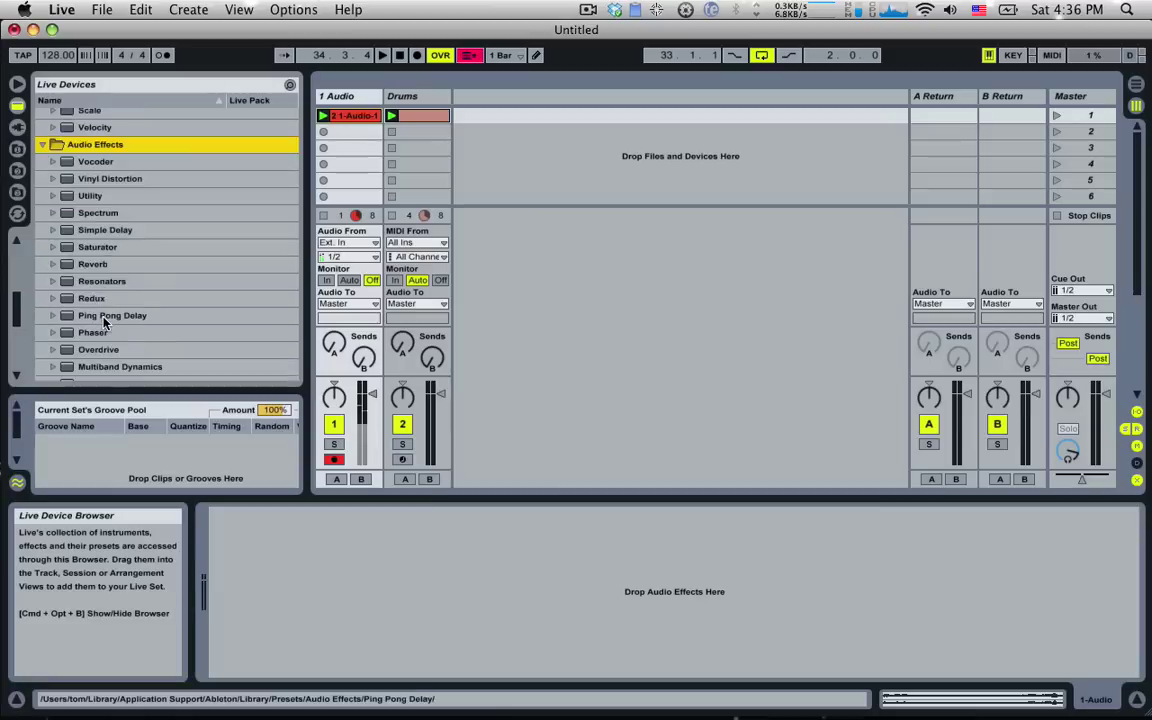
scroll(106, 323, "down", 3)
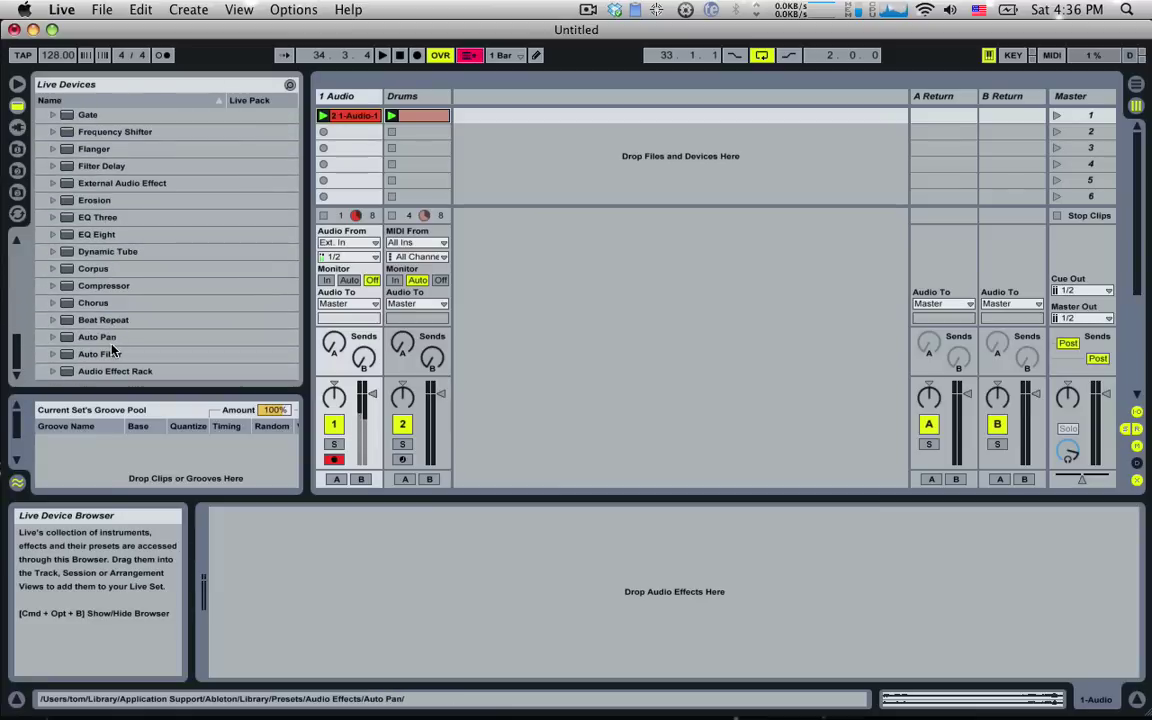
scroll(105, 302, "up", 9)
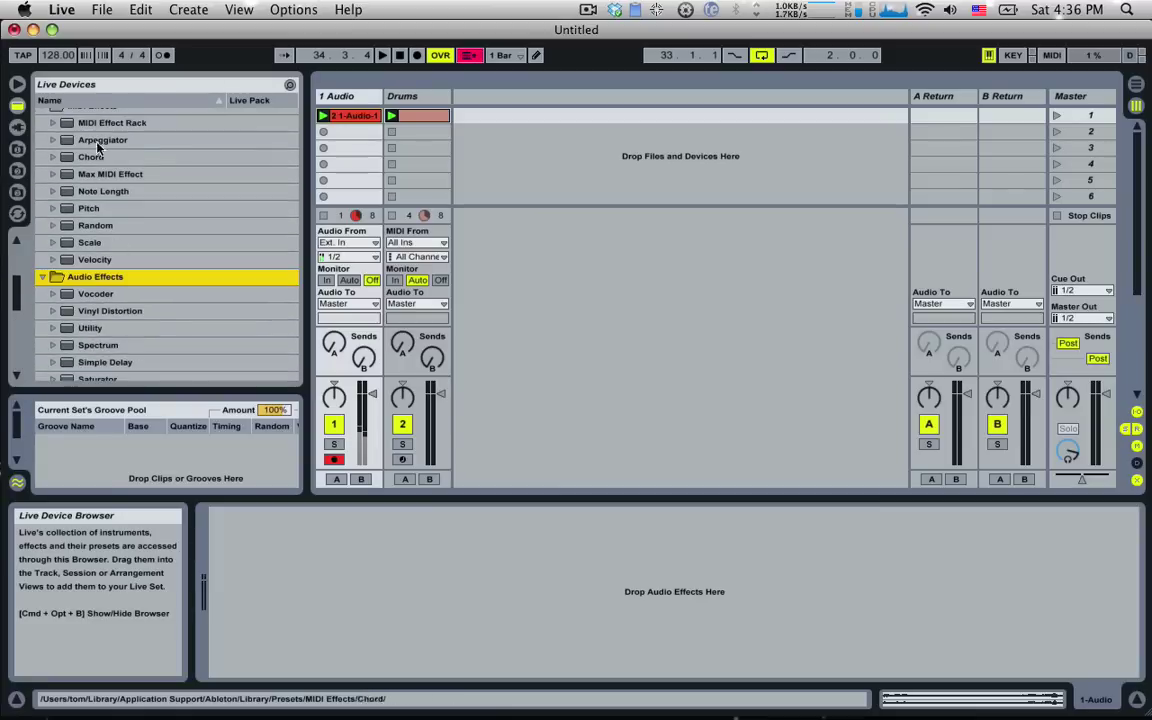
left_click(73, 88)
scroll(122, 204, "down", 3)
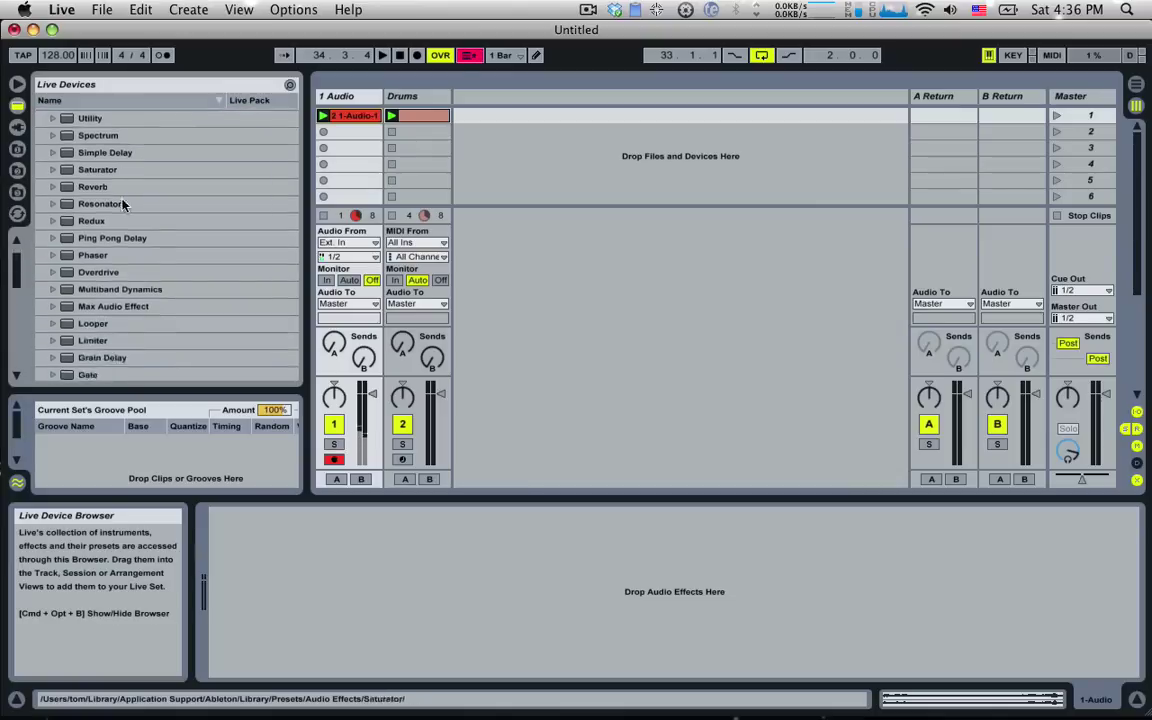
scroll(110, 280, "down", 10)
scroll(106, 310, "up", 8)
left_click(89, 99)
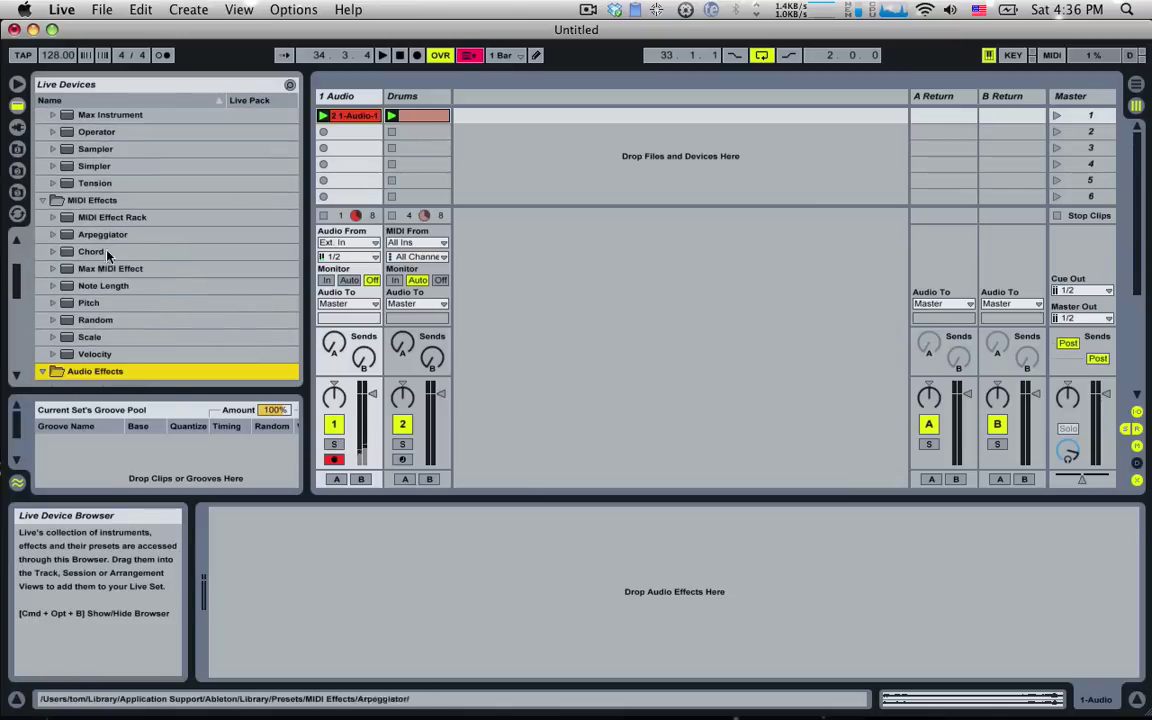
scroll(108, 256, "down", 10)
double_click(106, 340)
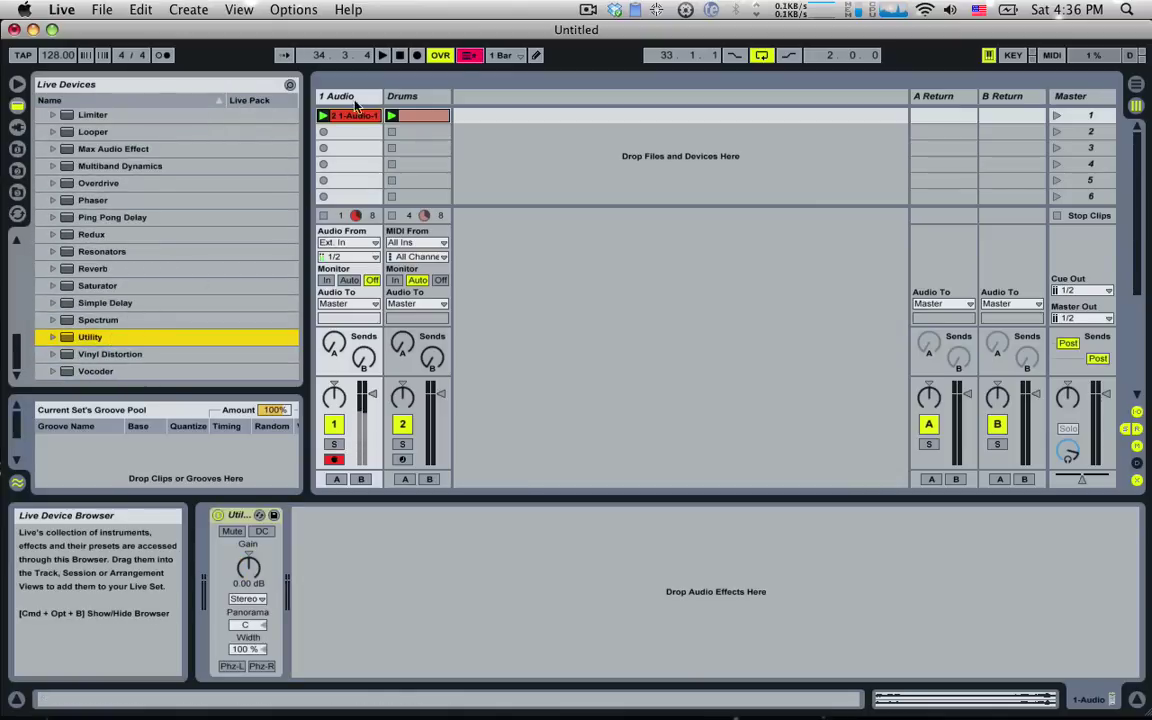
left_click(248, 565)
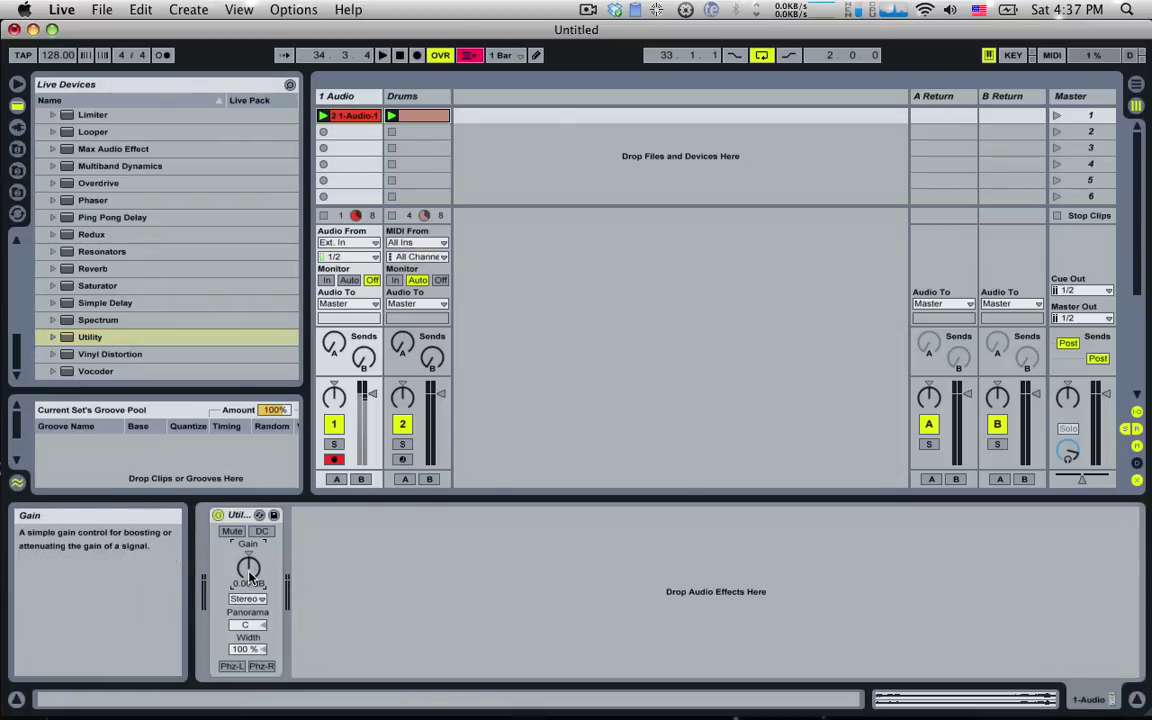
Show the recorded audio clip's envelopes and hide the Info view to widen the waveform display
left_click(330, 114)
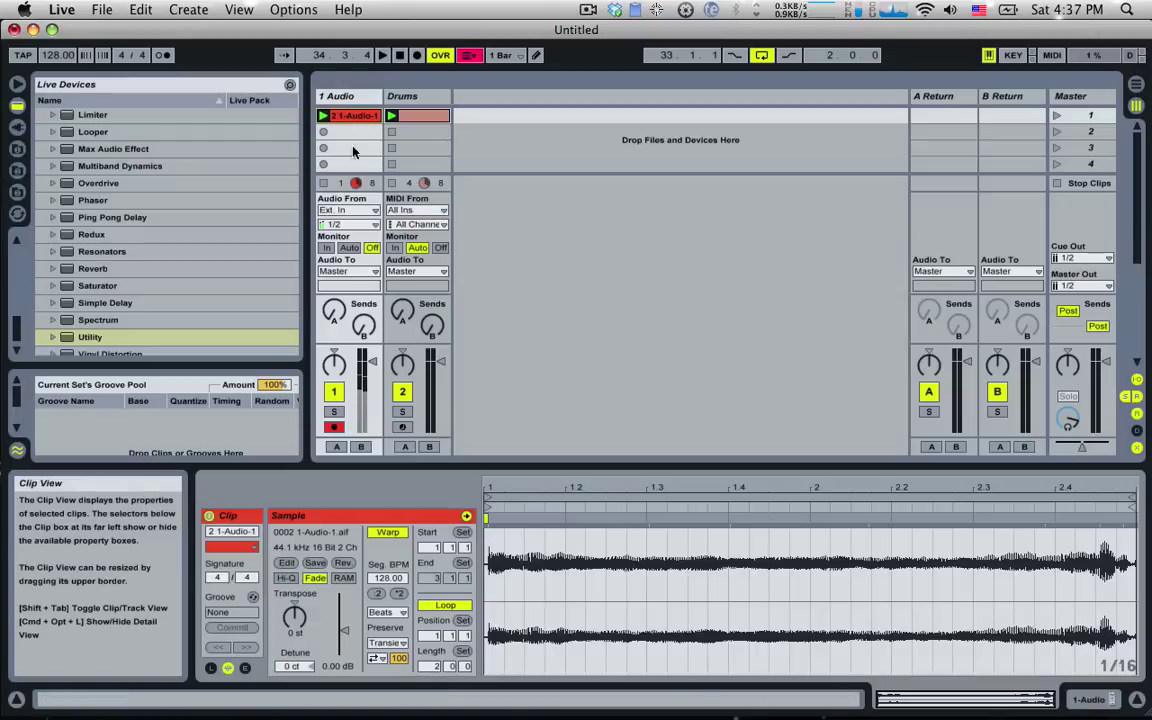
left_click(245, 669)
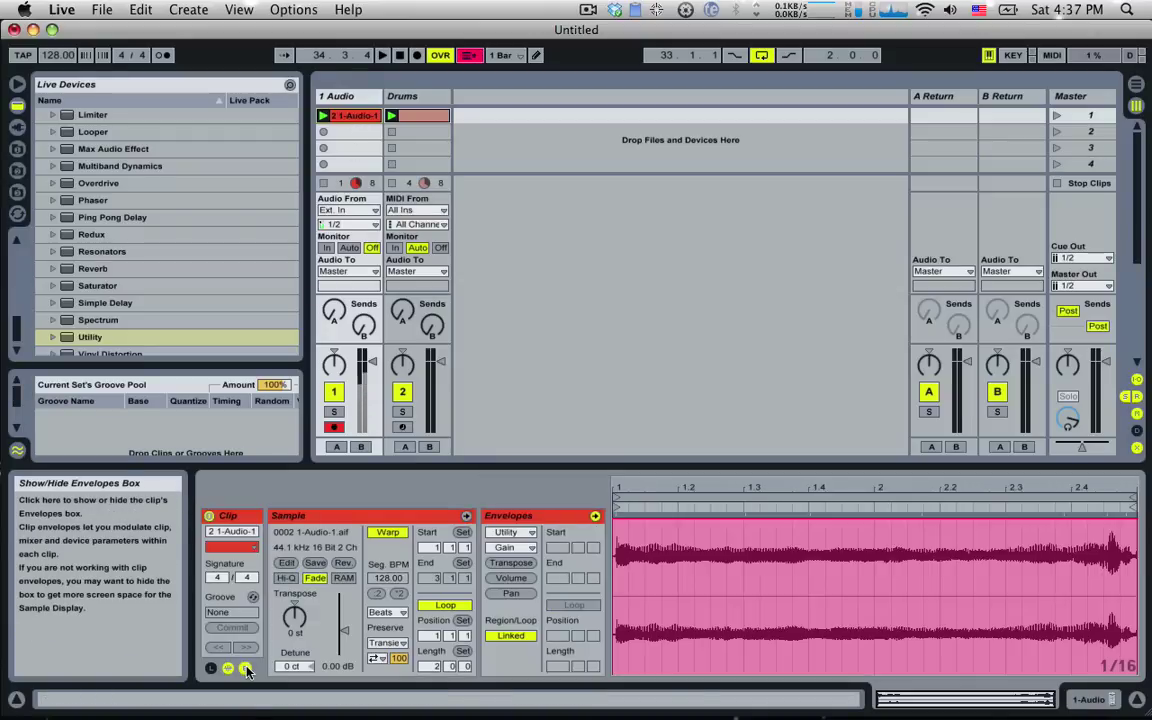
left_click(236, 9)
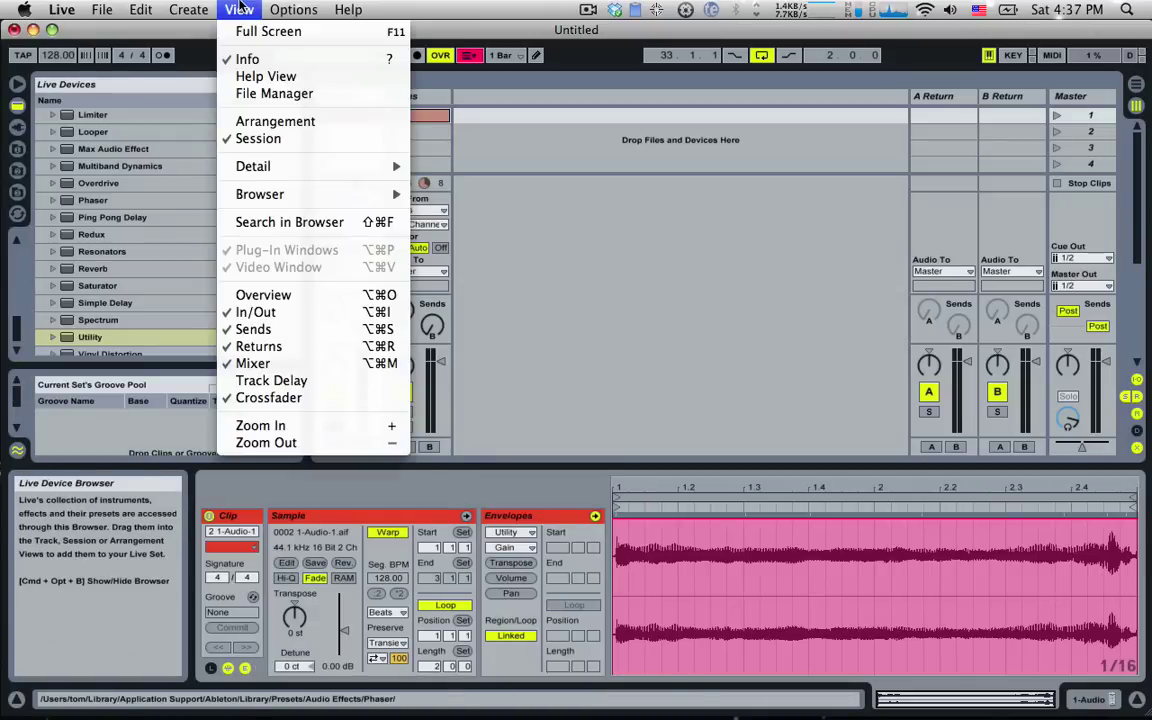
left_click(247, 59)
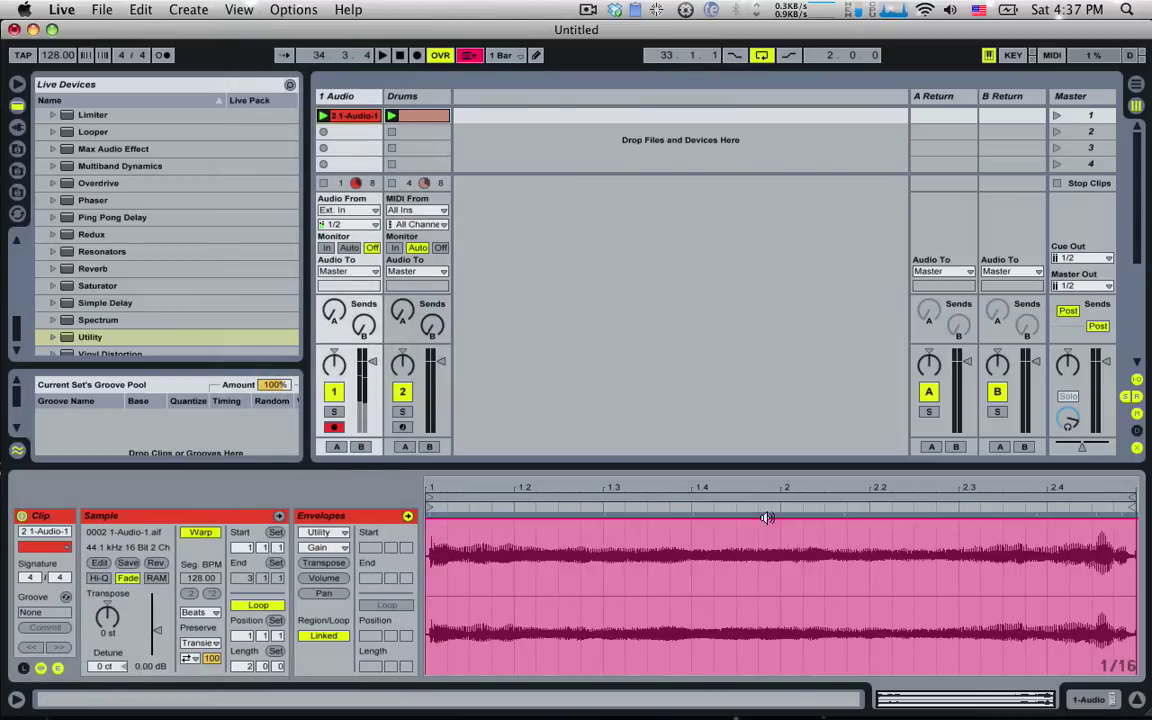
Look through the clip's envelope device and parameter choices, view Utility's Panorama envelope and return to Gain
left_click(325, 550)
left_click(325, 538)
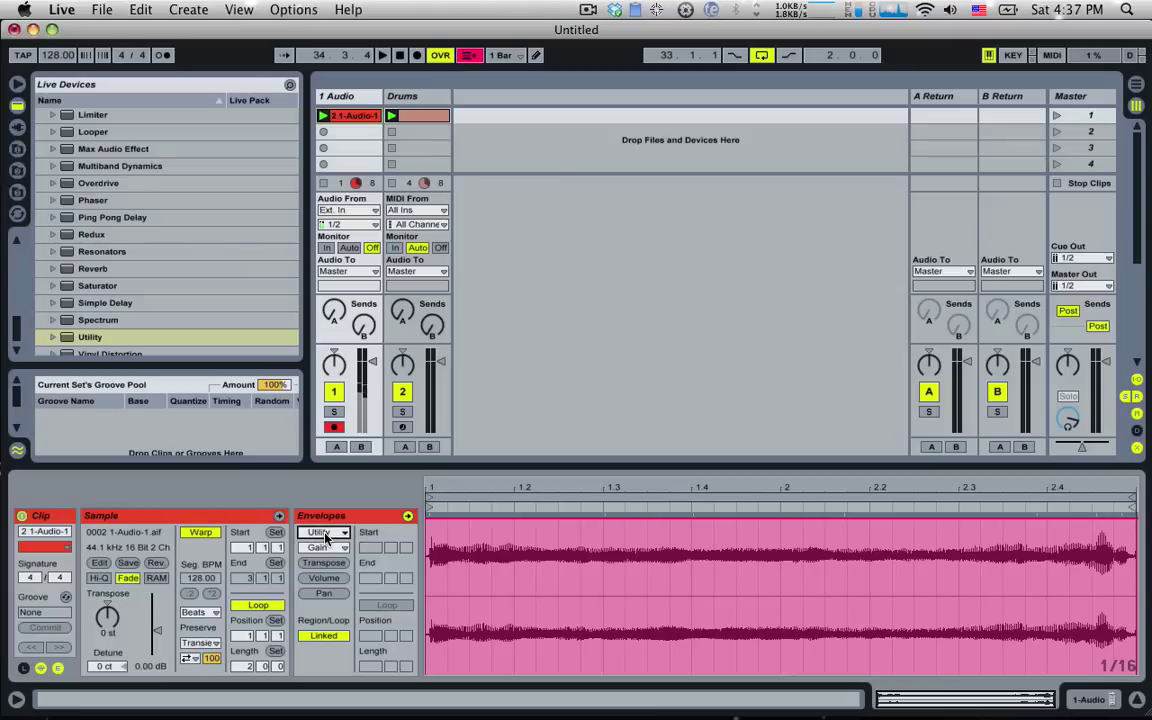
left_click(325, 538)
left_click(325, 538)
left_click(325, 550)
left_click(325, 550)
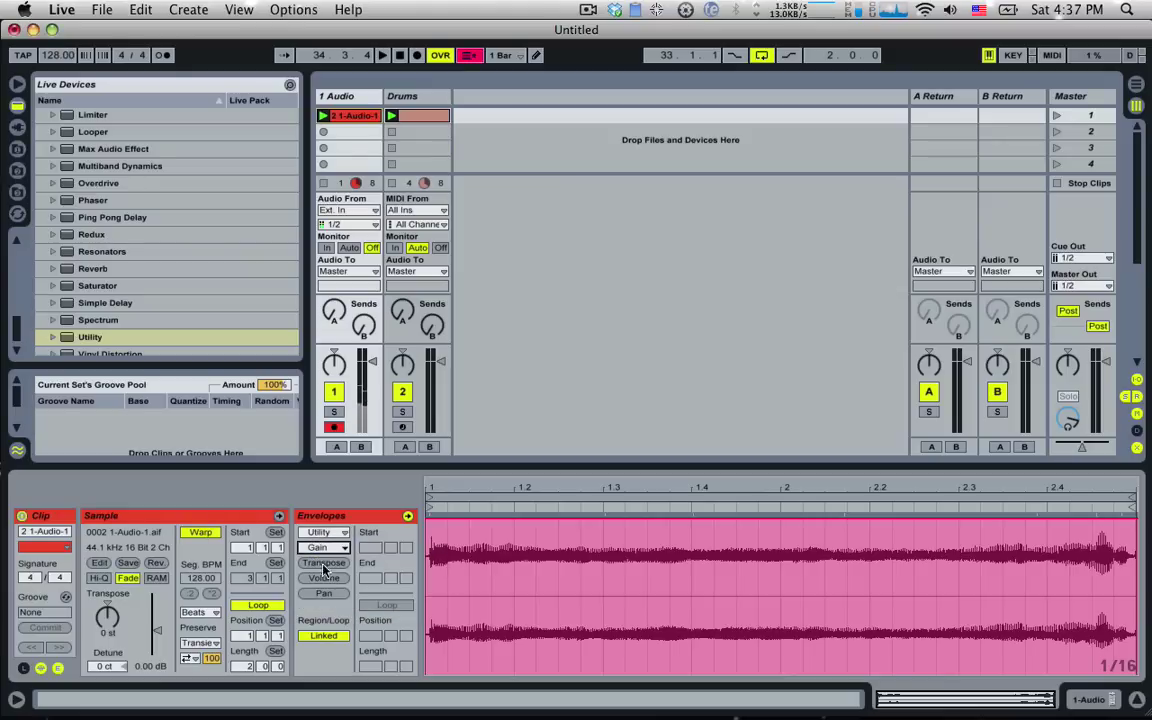
left_click(325, 550)
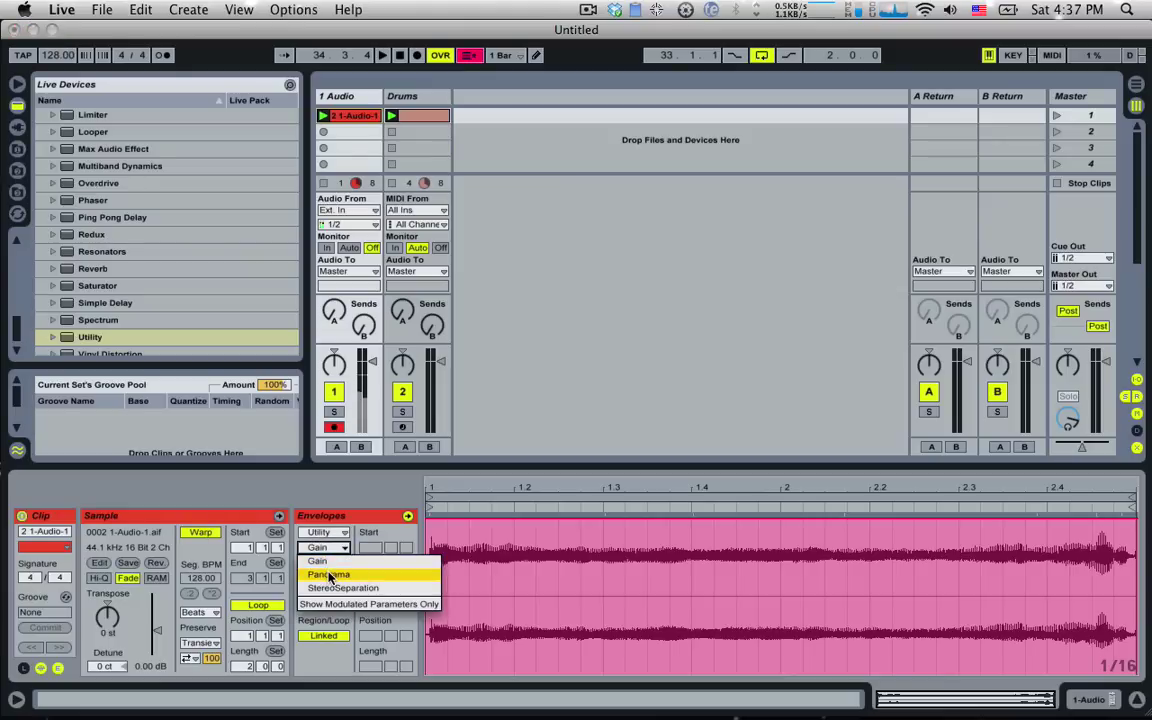
left_click(329, 575)
left_click(325, 549)
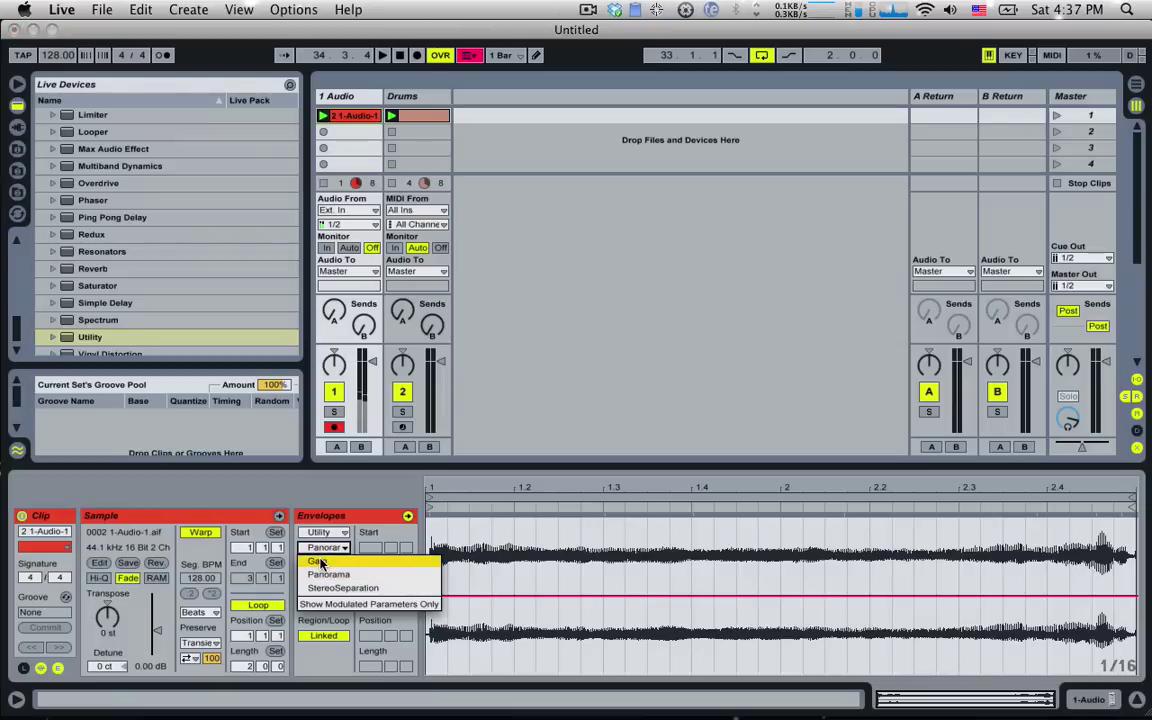
left_click(320, 562)
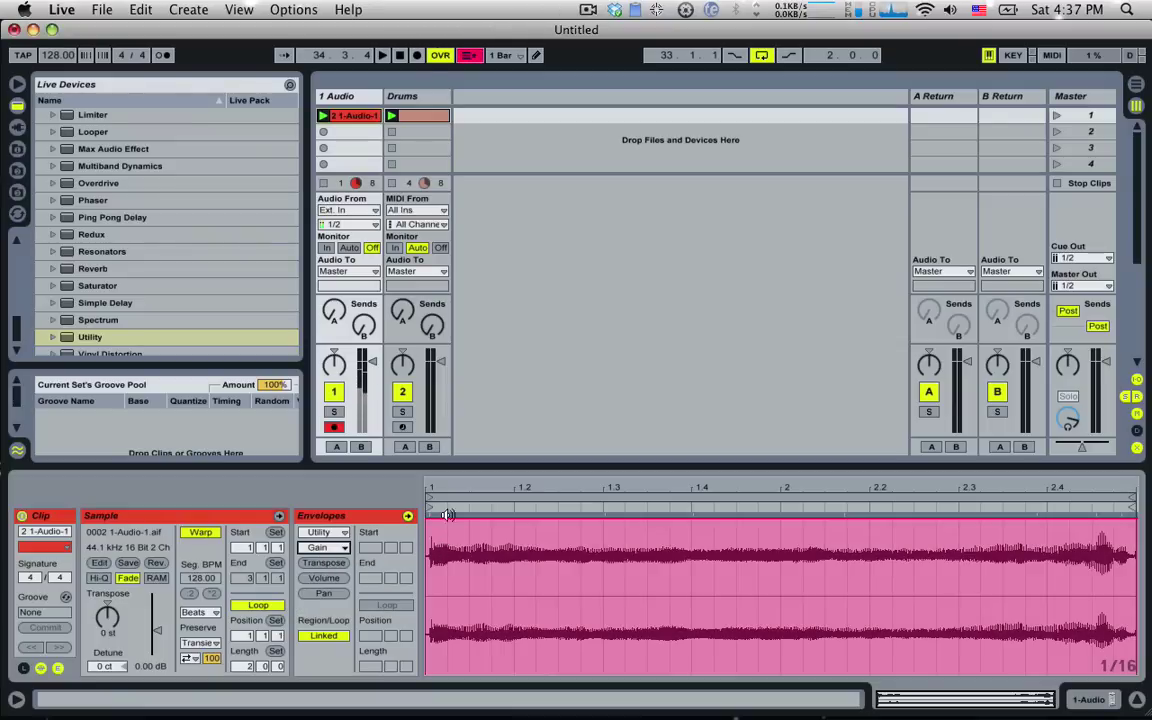
Lower the Utility Gain envelope to its minimum over the clip's second sixteenth note and briefly audition the result
left_click_drag(446, 549, 468, 540)
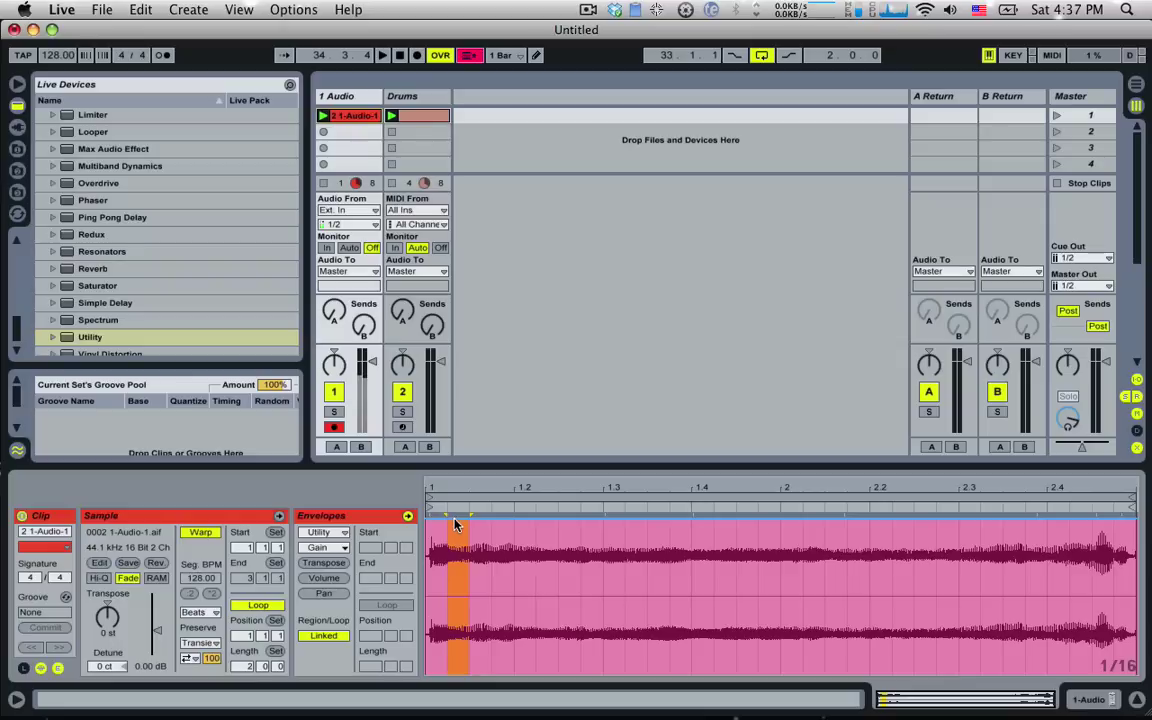
left_click_drag(459, 530, 459, 520)
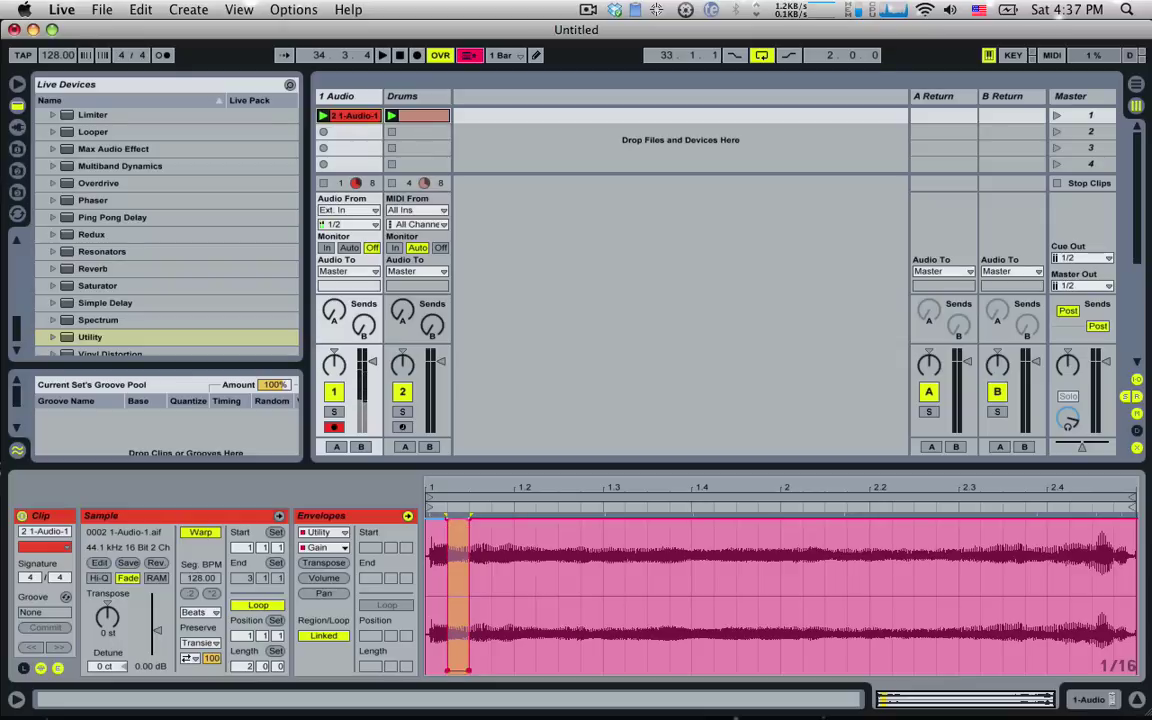
left_click(428, 616)
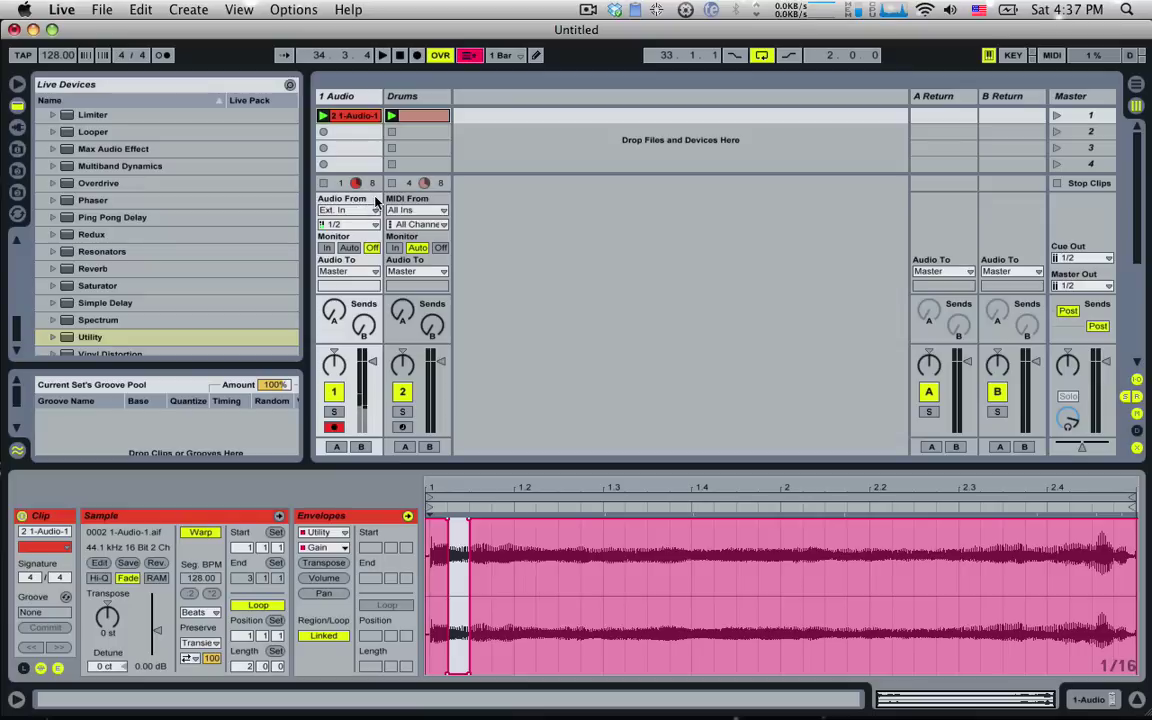
key("space")
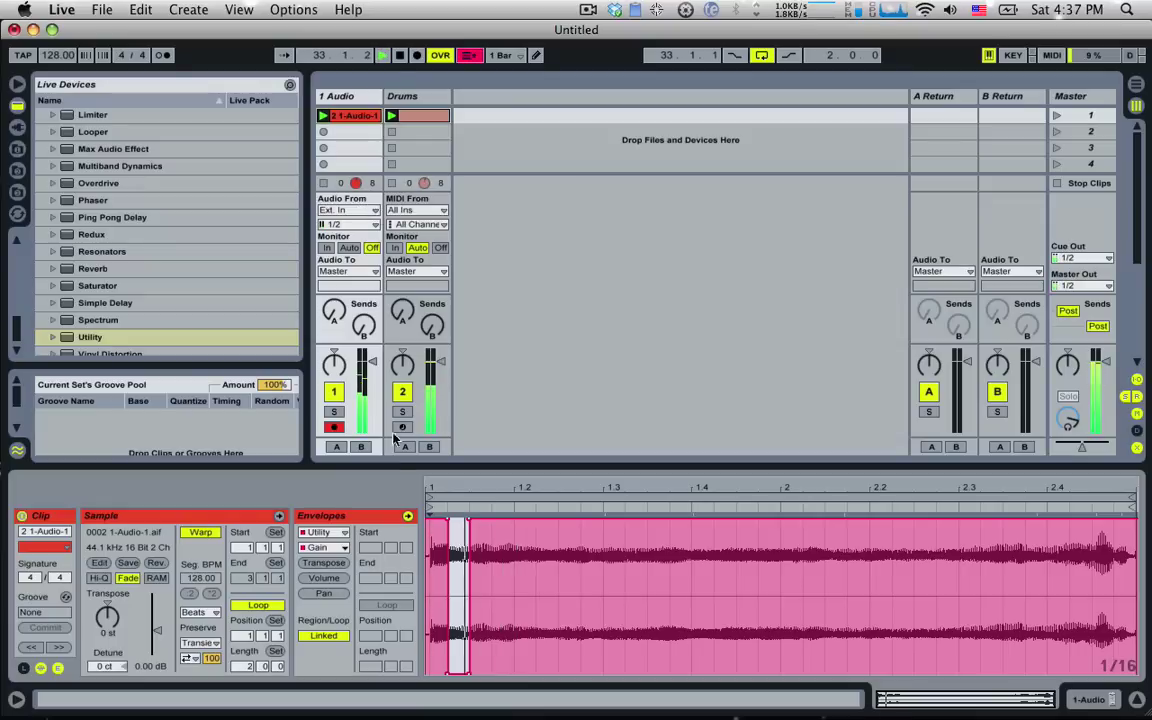
key("space")
View the Utility device on the 1 Audio track and return to the recorded clip's Gain envelope
left_click_drag(432, 600, 465, 662)
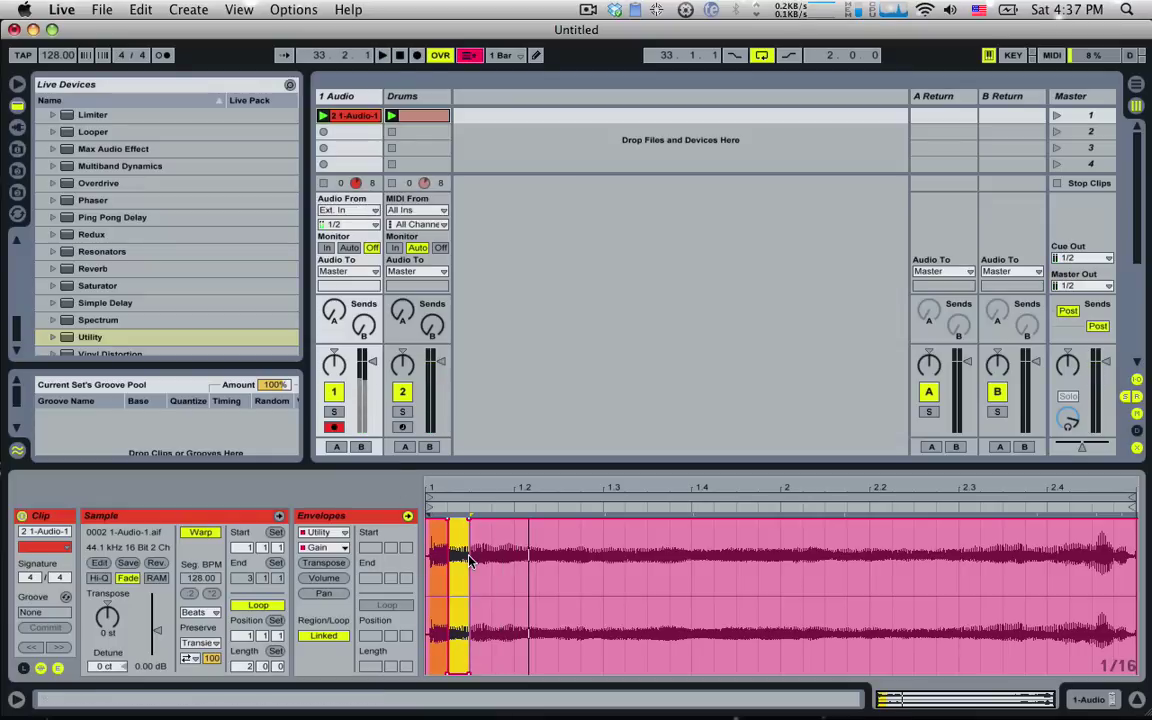
left_click(338, 95)
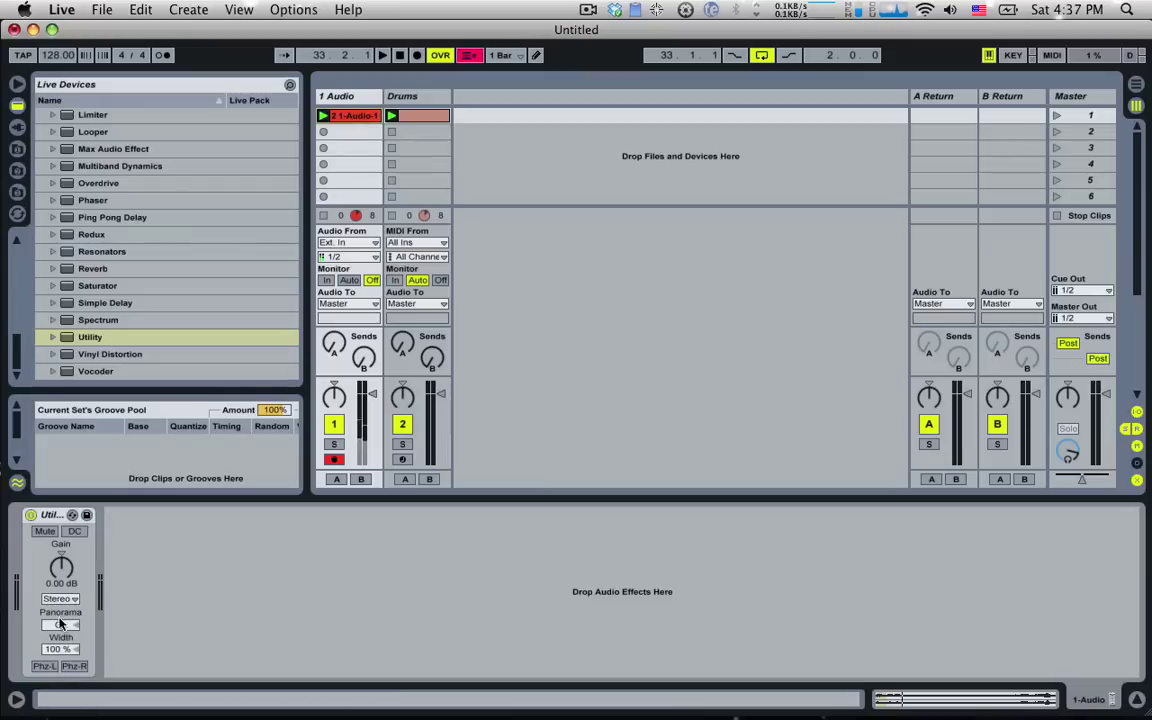
key("Delete")
left_click(338, 95)
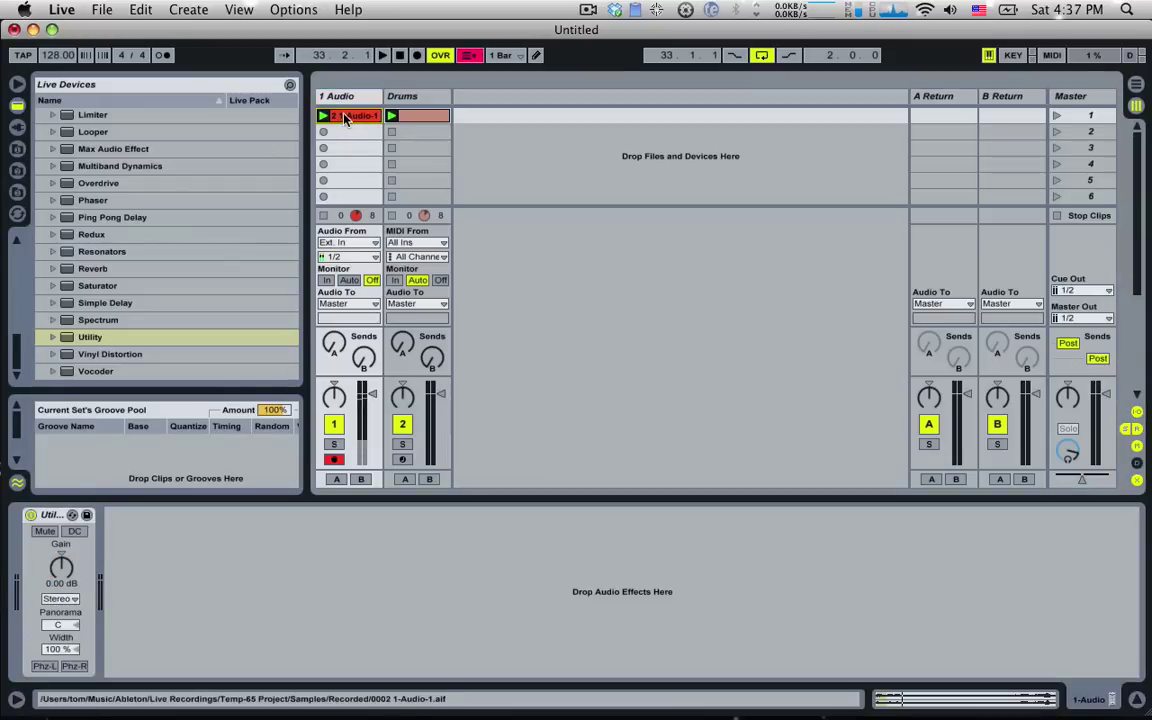
left_click(345, 116)
Repeat the Gain envelope pattern of the first two sixteenth notes to the end of the two-bar clip and audition it
left_click_drag(428, 568, 448, 570)
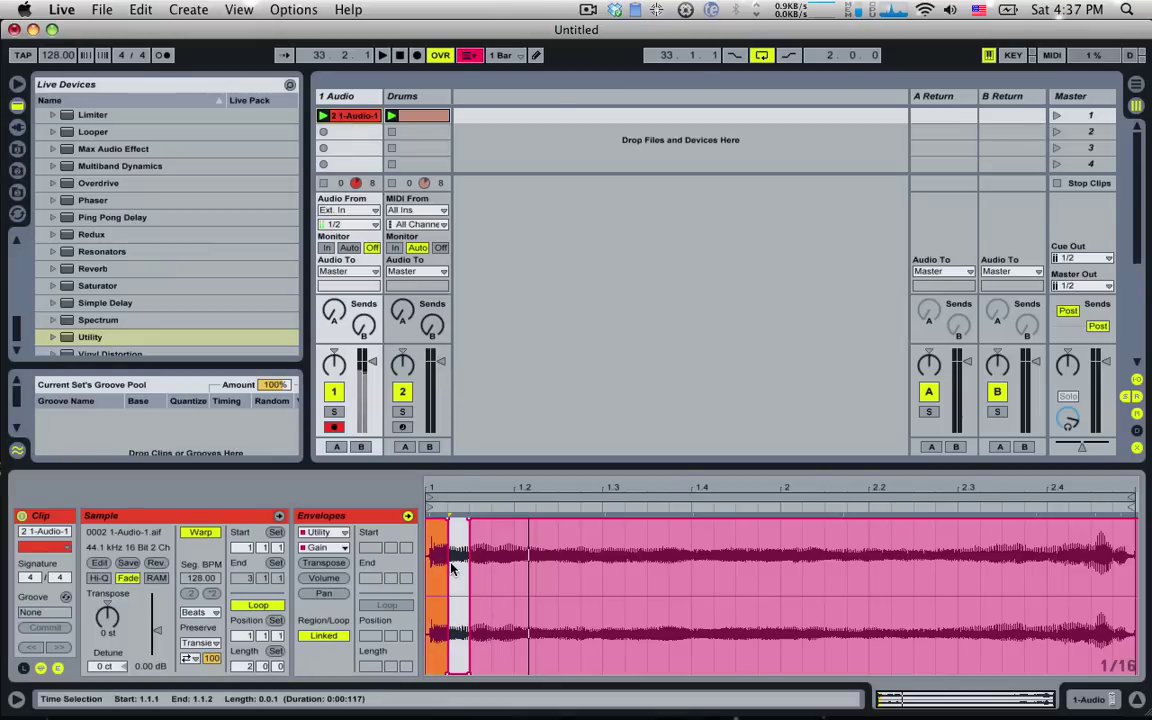
left_click(428, 568)
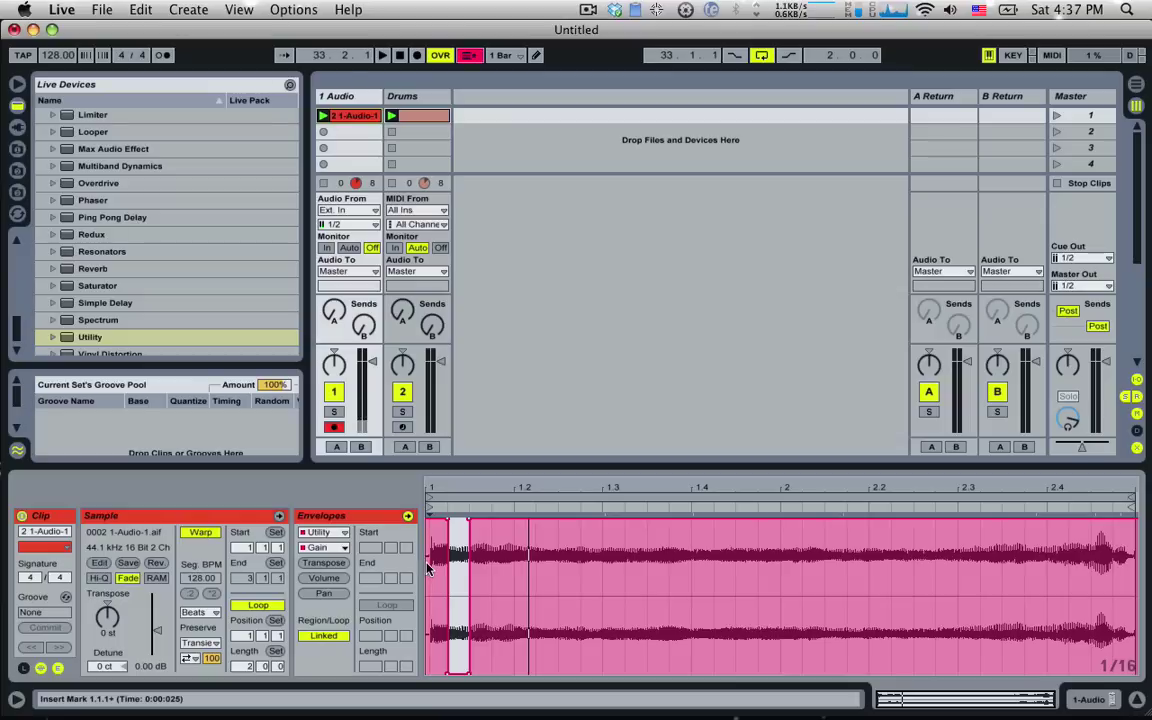
left_click_drag(428, 568, 472, 564)
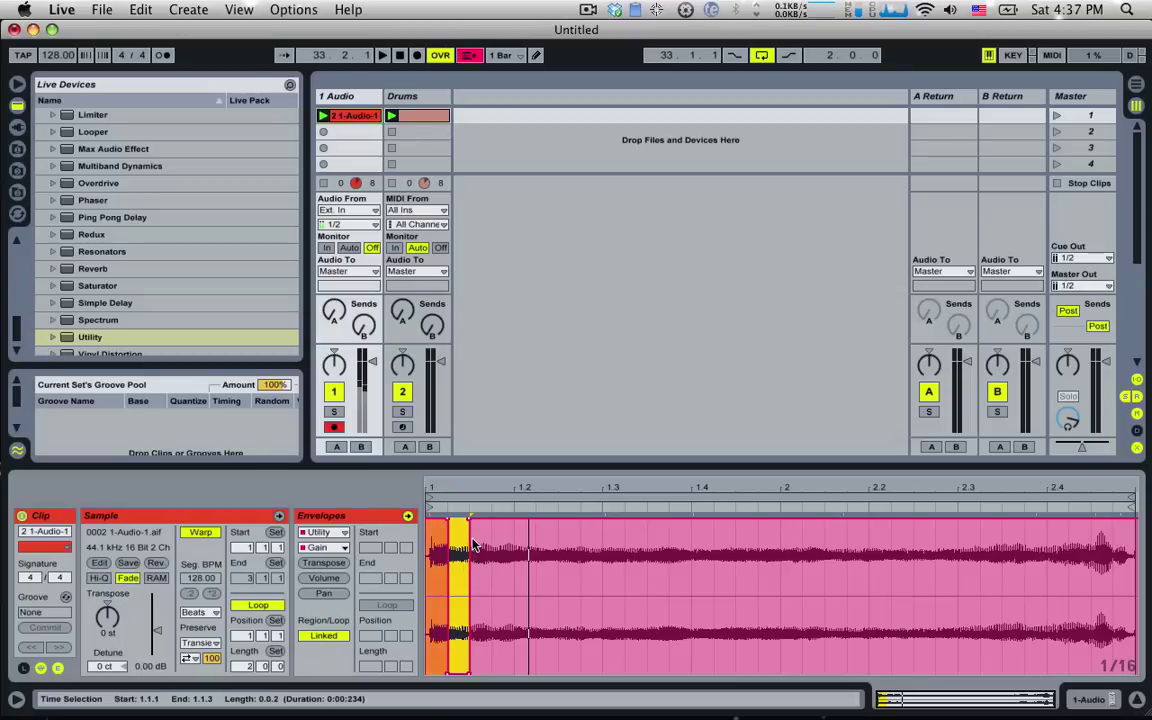
key("super+d")
key("super+d")
key("super+d")
key("super+d")
key("super+d")
key("super+d")
key("super+d")
key("super+d")
key("super+d")
key("super+d")
key("super+d")
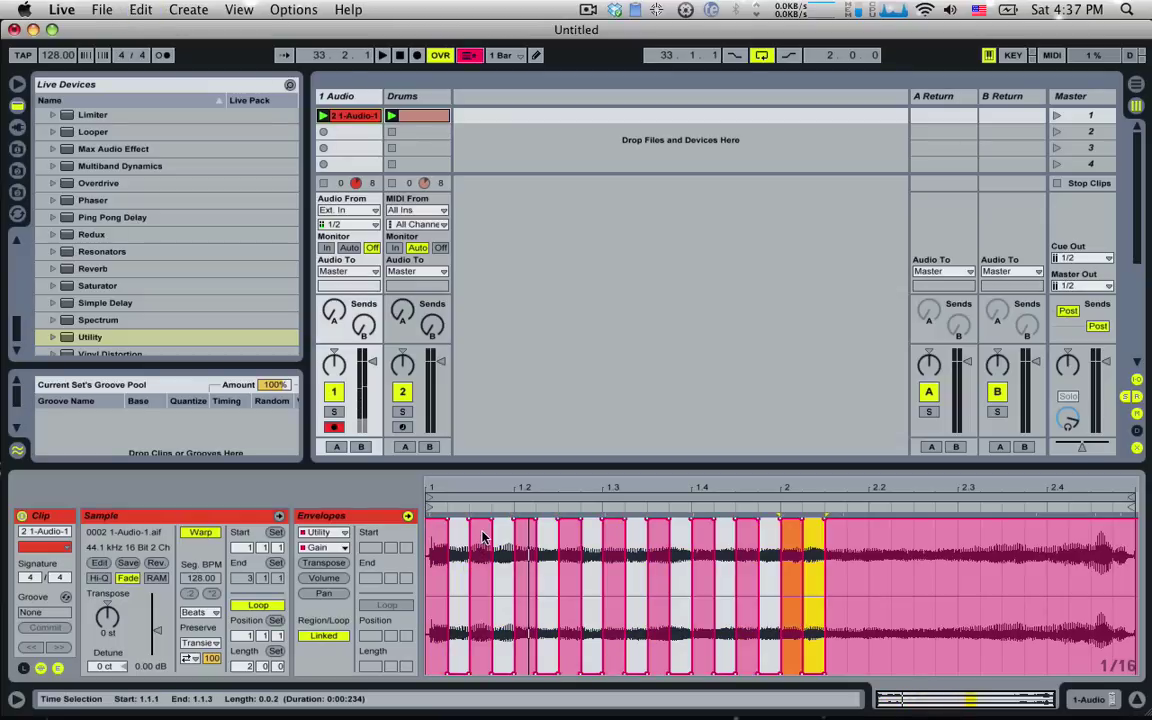
key("super+d")
key("super+d")
key("super+d")
key("super+d")
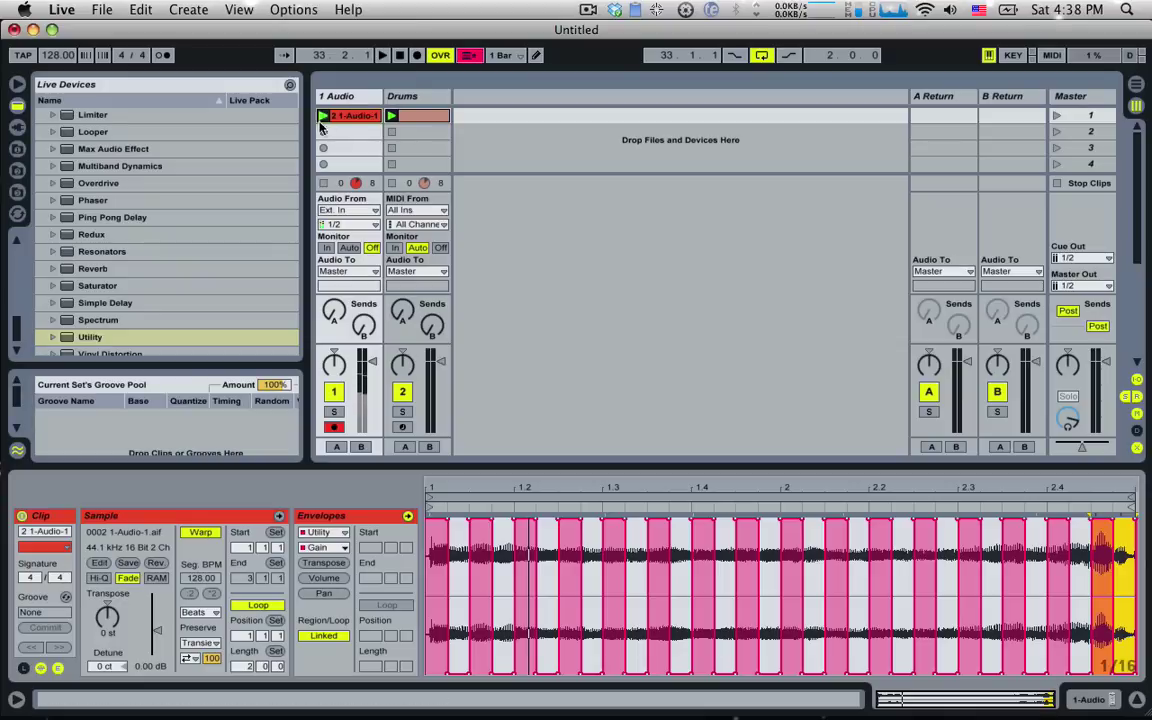
key("space")
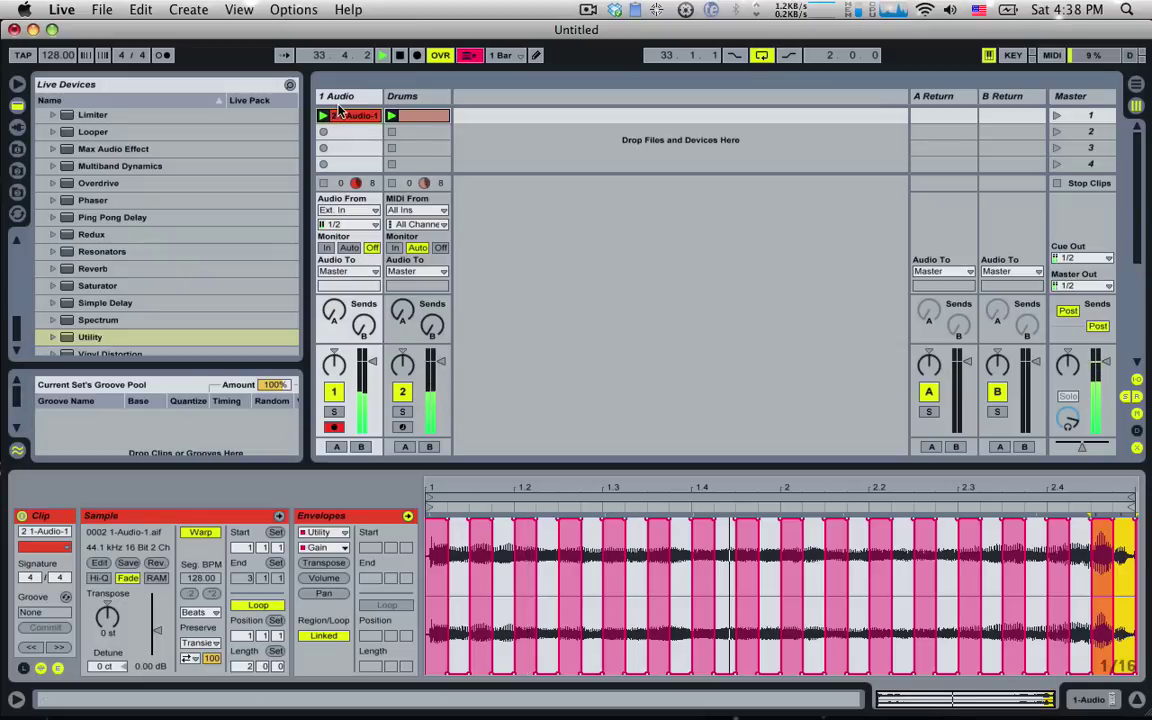
left_click(340, 110)
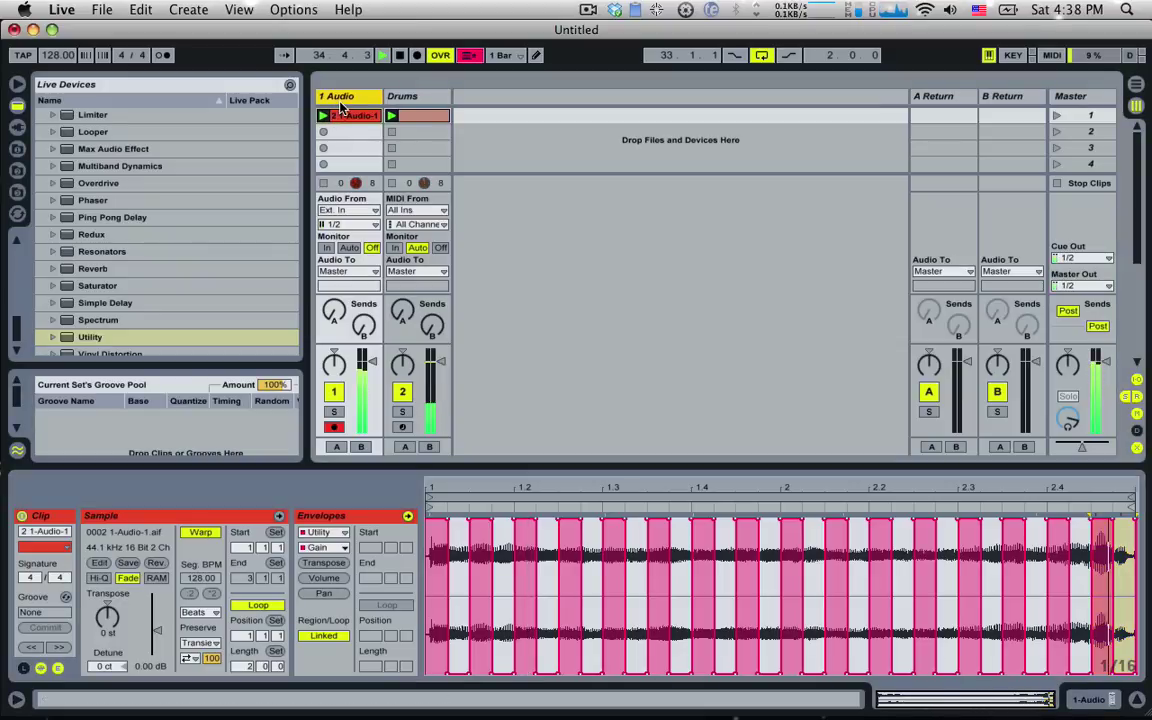
key("space")
Undo the repeated copies of the sixteenth-note Gain pattern across the clip
key("super+z")
key("super+z")
key("super+z")
key("super+z")
key("super+z")
key("super+z")
key("super+z")
key("super+z")
key("super+z")
key("super+z")
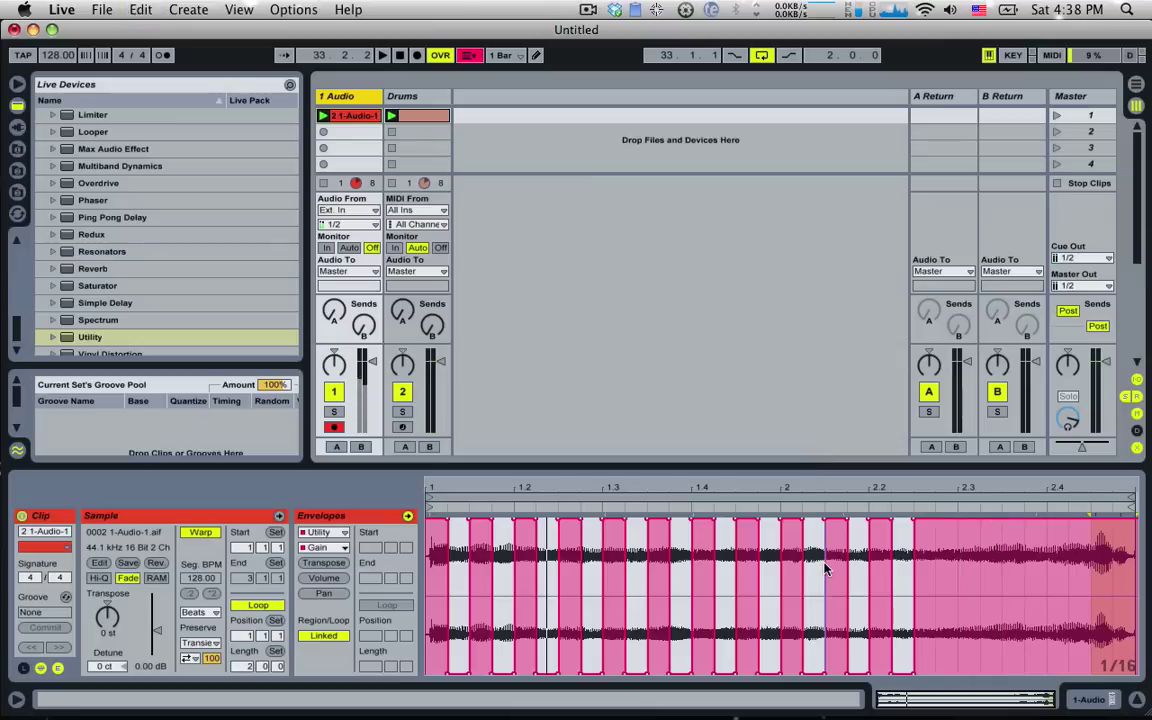
key("super+z")
key("super+z")
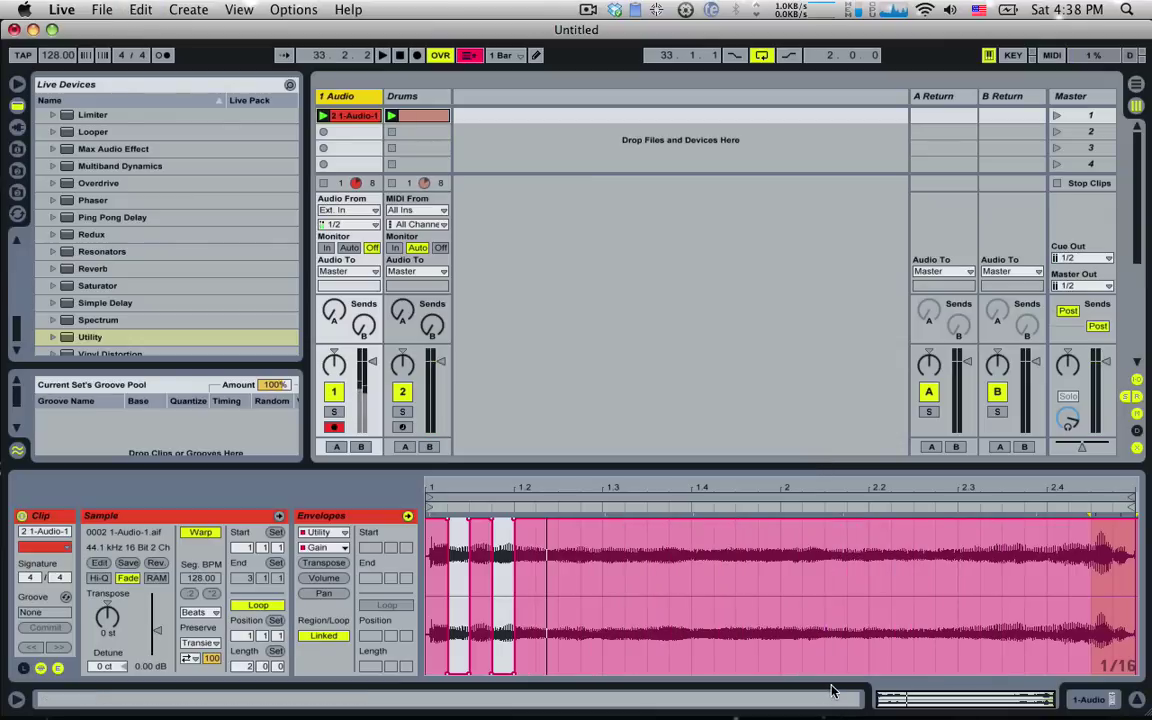
Restore full Gain over the clip's second sixteenth note and lower it to near minimum over the second half of the first sixteenth
left_click_drag(900, 699, 897, 712)
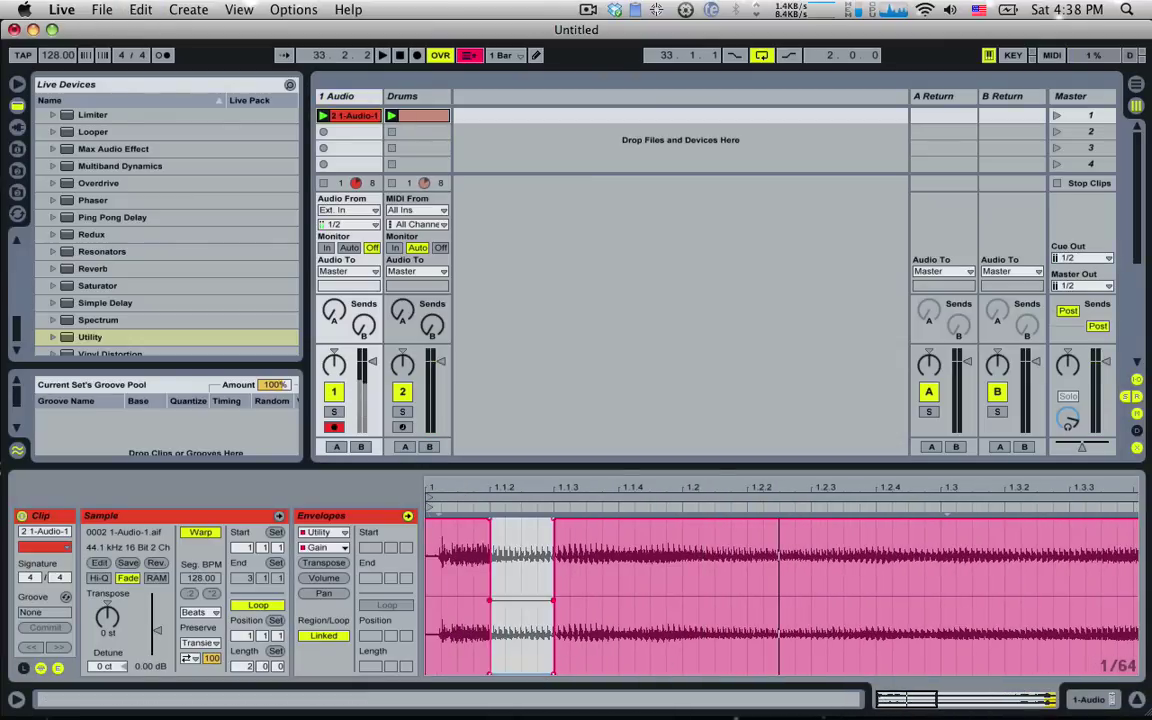
left_click(496, 540)
left_click_drag(447, 548, 489, 548)
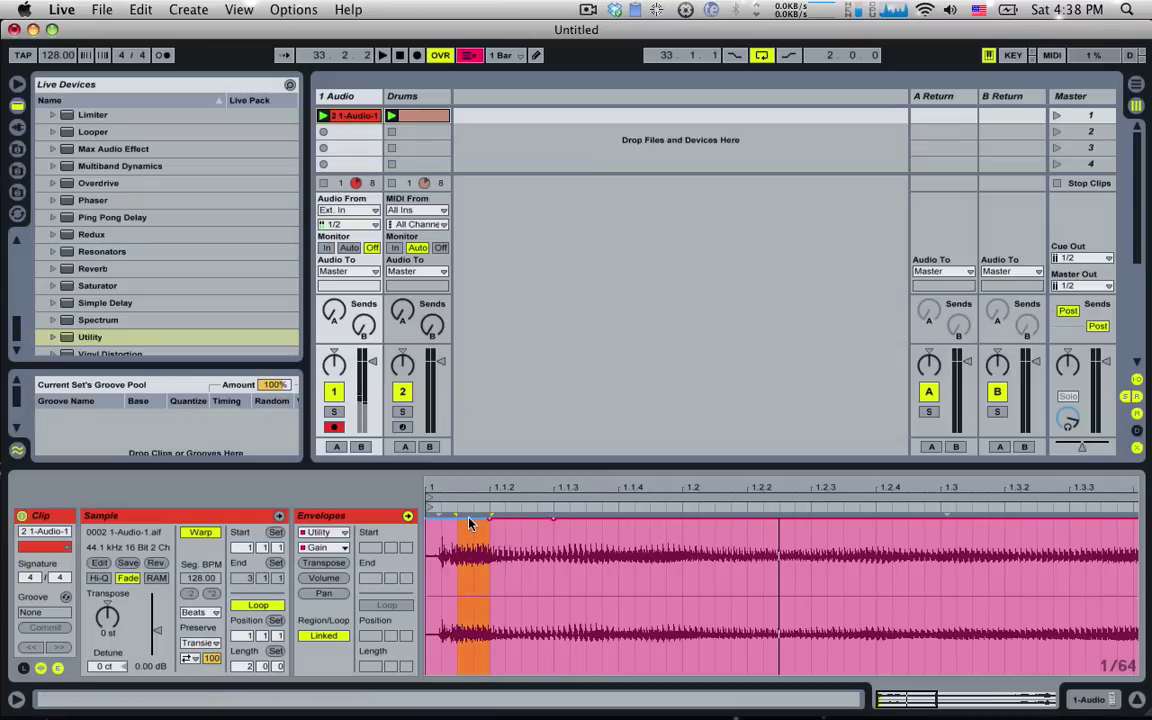
left_click_drag(489, 632, 444, 632)
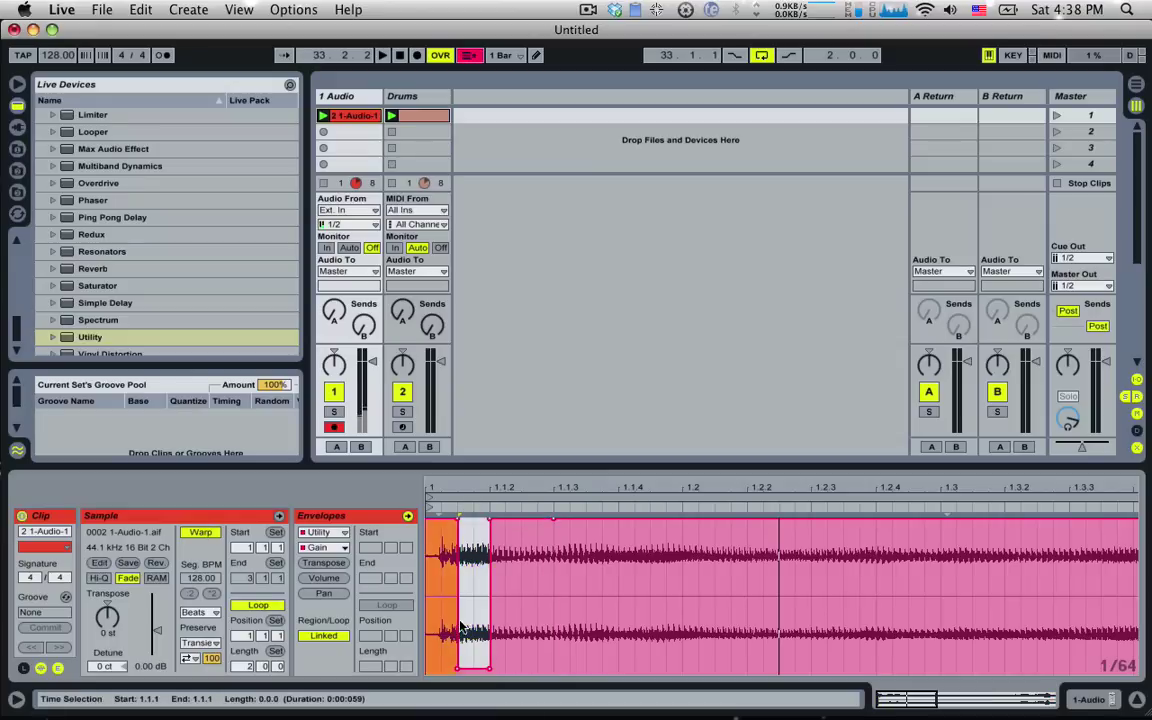
Repeat the first sixteenth note's Gain envelope pattern through the end of bar 1 and briefly audition it
key("super+d")
key("super+d")
key("super+d")
key("super+d")
key("super+d")
key("super+d")
key("super+d")
key("super+d")
key("super+d")
key("super+d")
key("super+d")
key("super+d")
key("super+d")
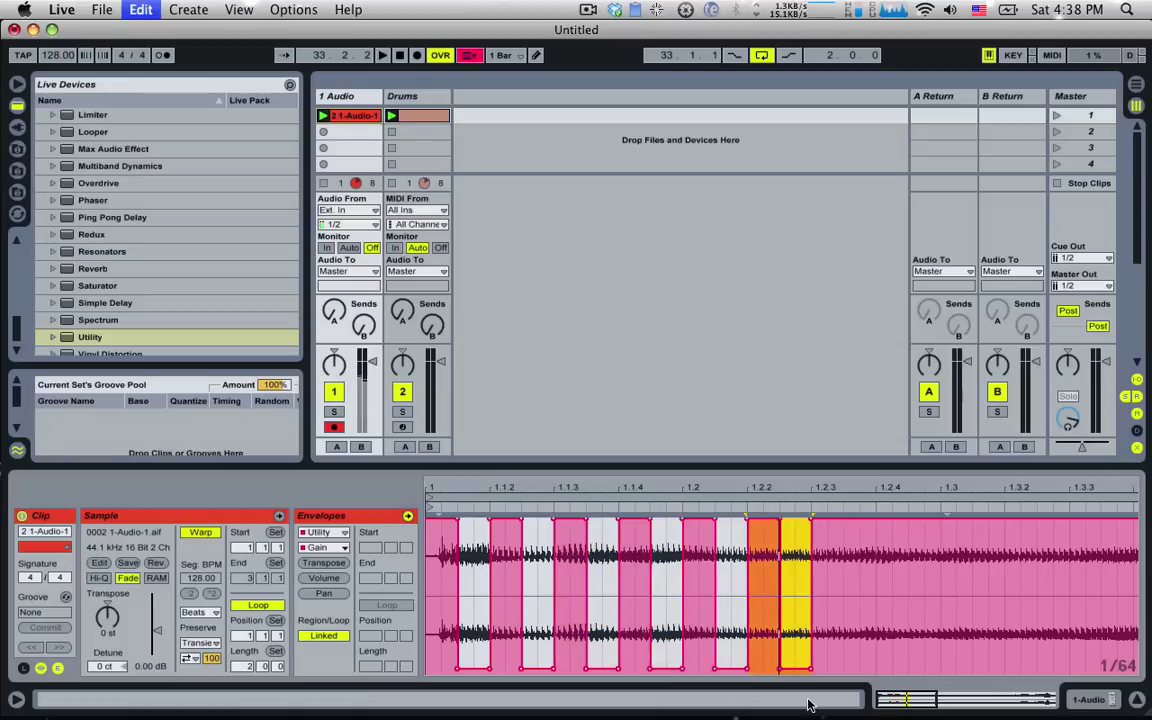
key("minus")
key("super+d")
key("super+d")
key("super+d")
key("super+d")
key("super+d")
key("super+d")
key("super+d")
key("super+d")
key("super+d")
key("super+d")
key("super+d")
key("super+d")
key("super+d")
key("super+d")
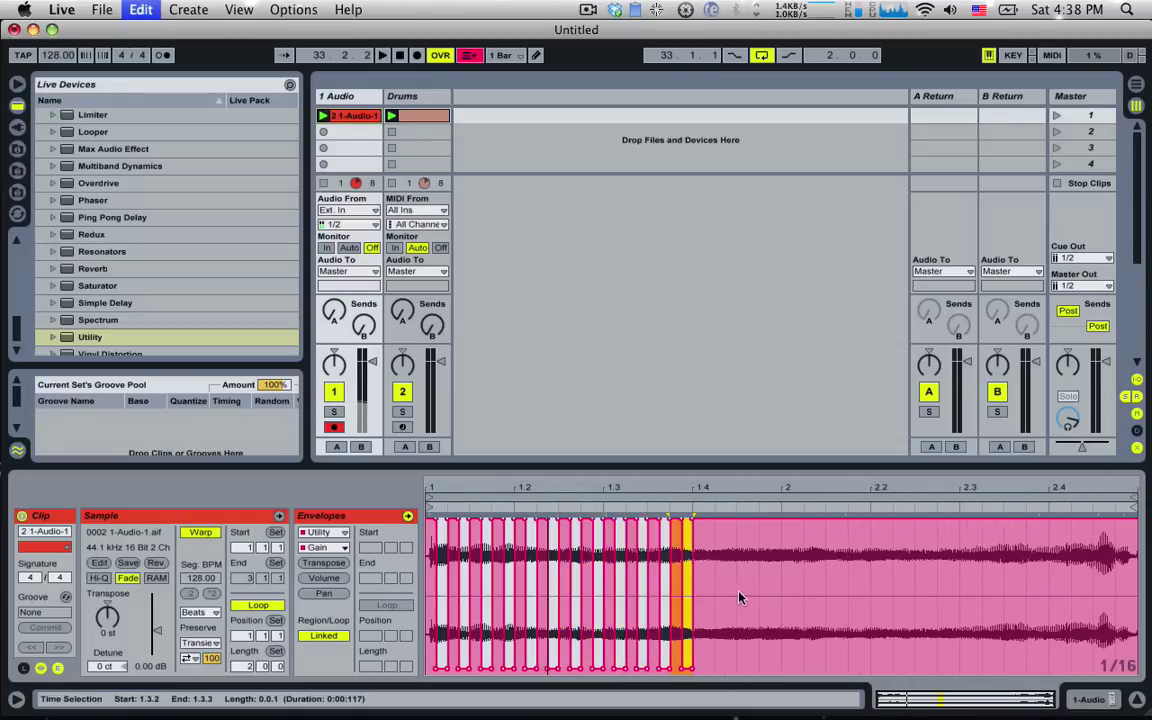
key("space")
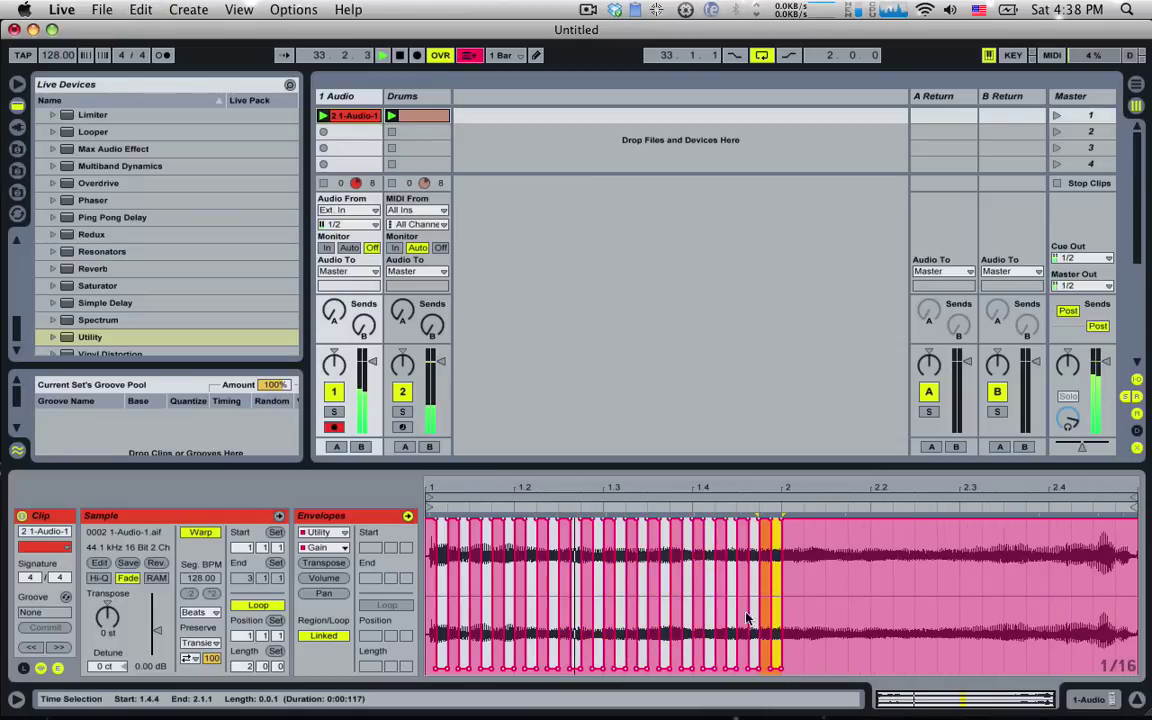
key("space")
Raise several of the muted slices in bar 1 back to full Gain for an irregular rhythm and play the result
mouse_move(645, 672)
left_mouse_down()
mouse_move(745, 672)
mouse_move(735, 673)
left_mouse_up()
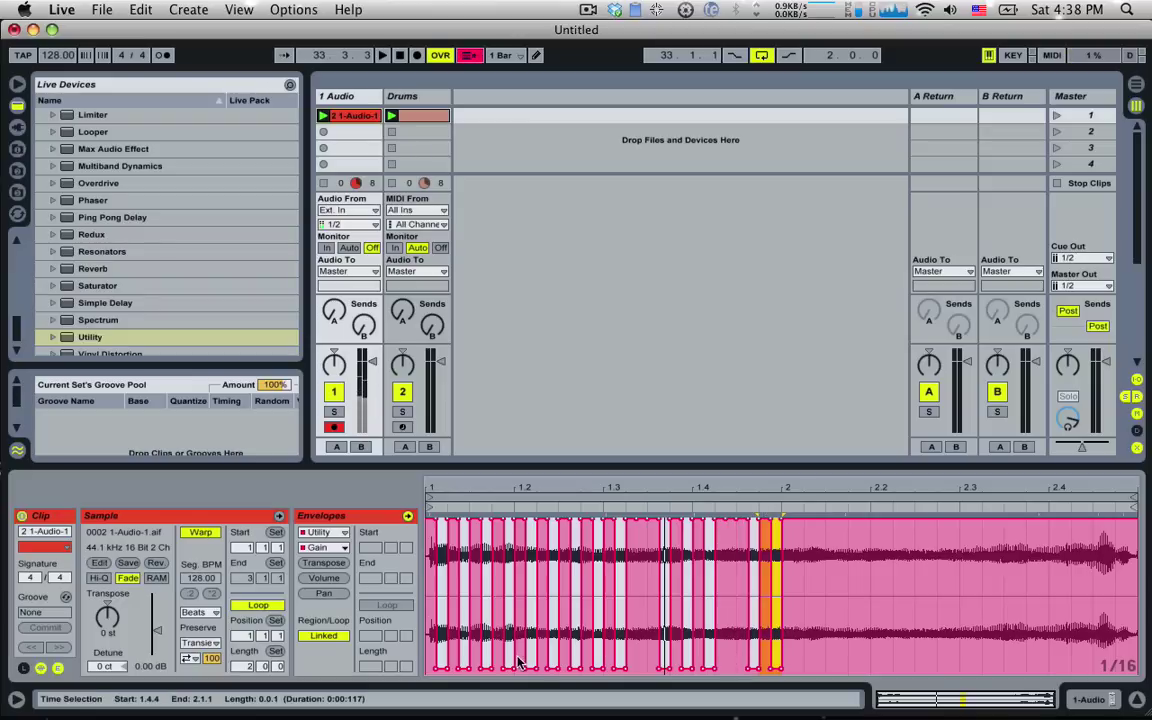
left_click_drag(505, 668, 513, 668)
key("space")
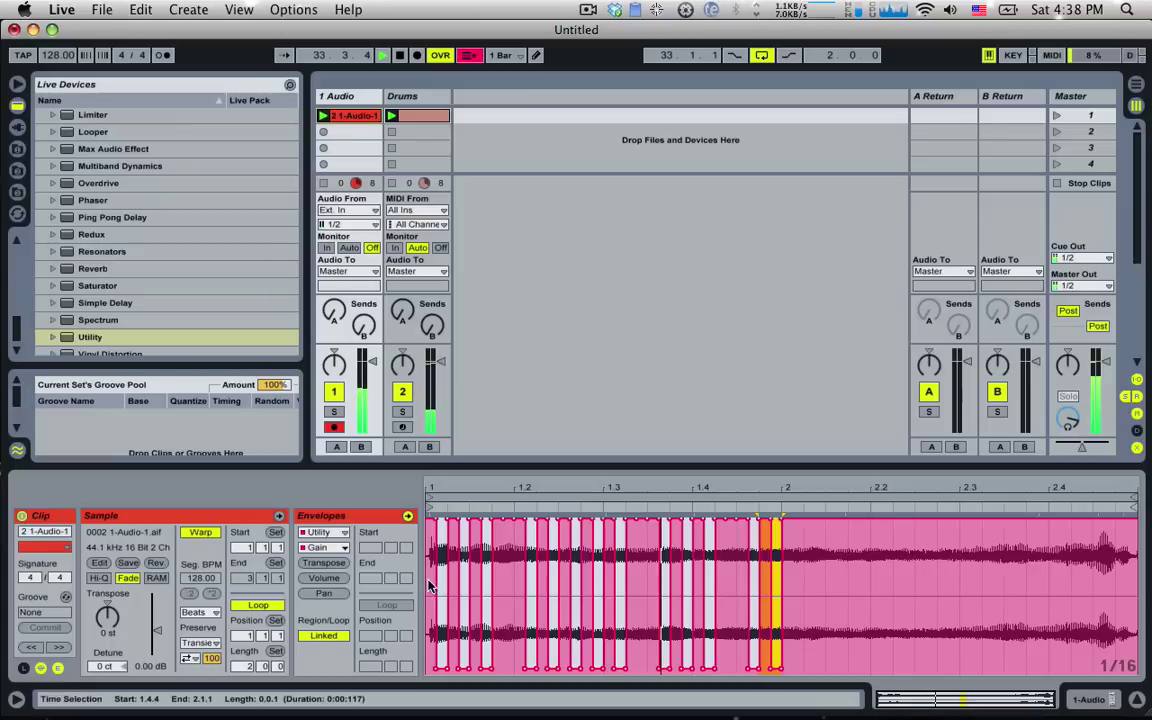
Copy the Gain envelope pattern of bar 1 into bar 2 of the clip and stop playback
key("shift+Left")
key("Right")
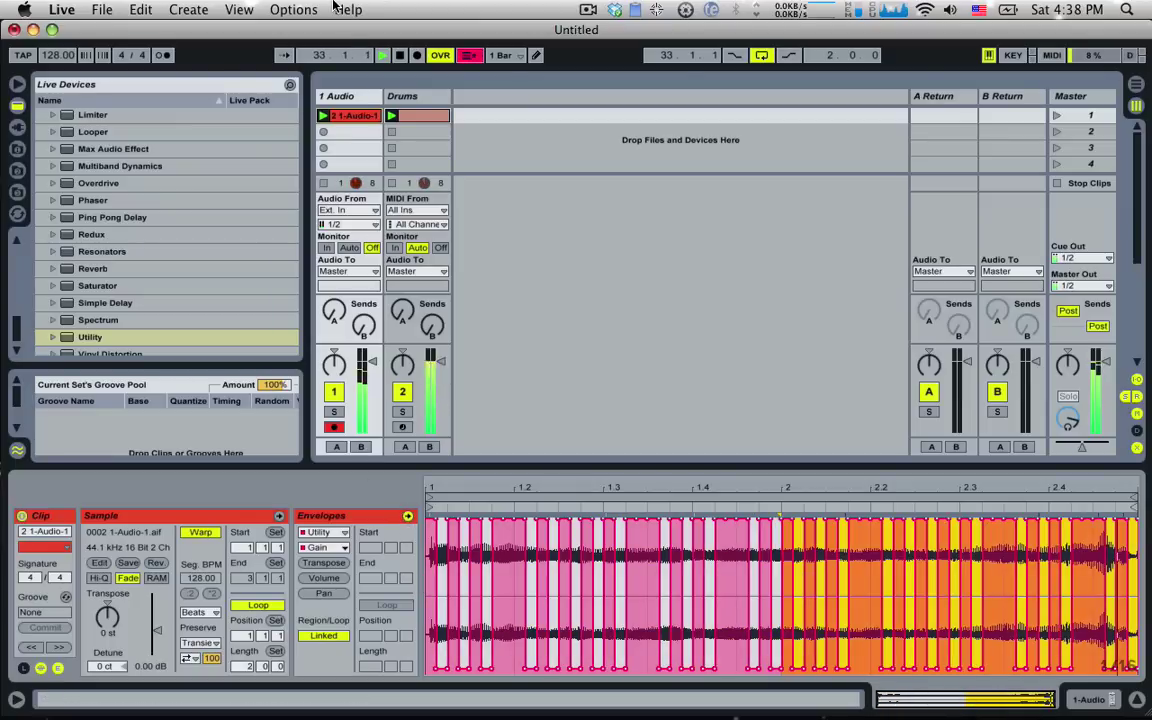
key("space")
Duplicate the 1 Audio track with its clip transposed to 12 st, and launch the copy at a lower track volume
key("super+d")
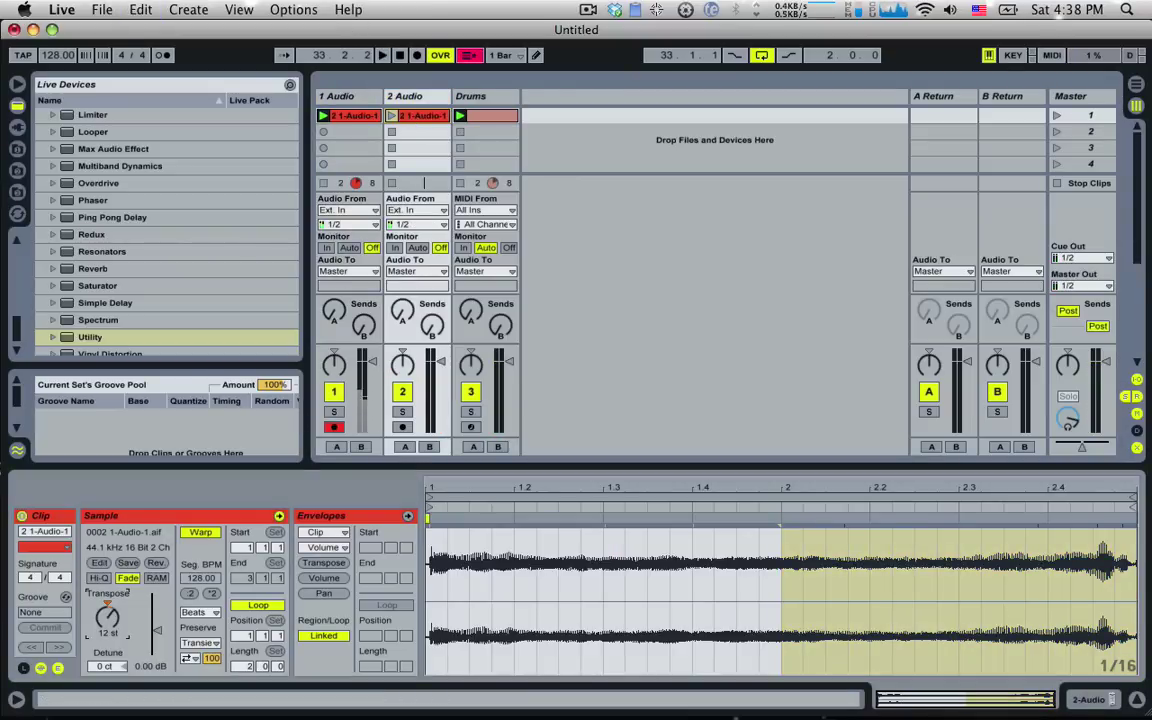
left_click(392, 116)
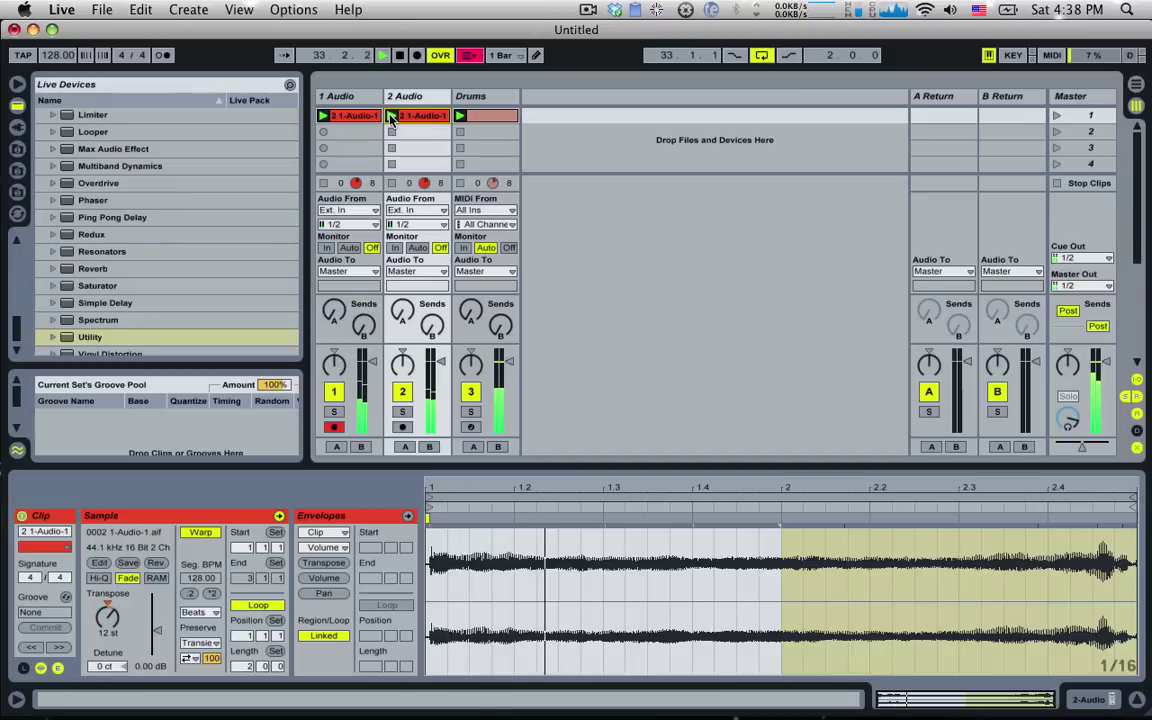
left_click_drag(444, 358, 440, 376)
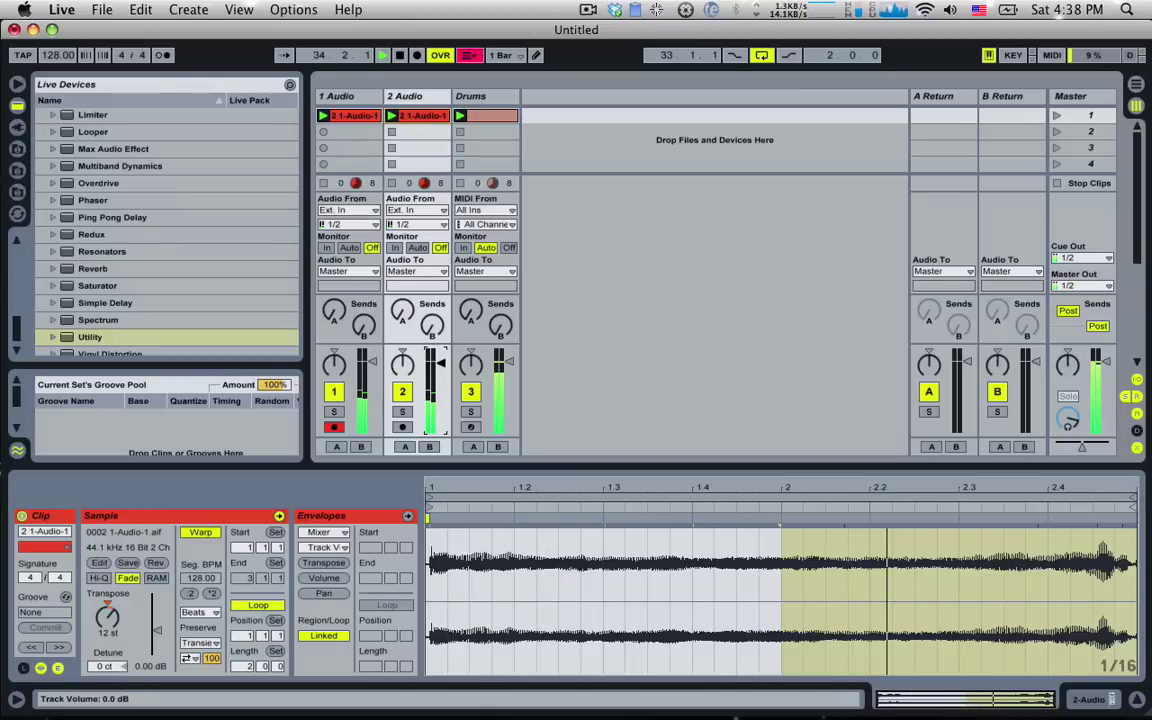
Draw a Transpose envelope on the 2 Audio clip that falls from 0 st at the start to -12 st at the end
left_click(320, 563)
key("space")
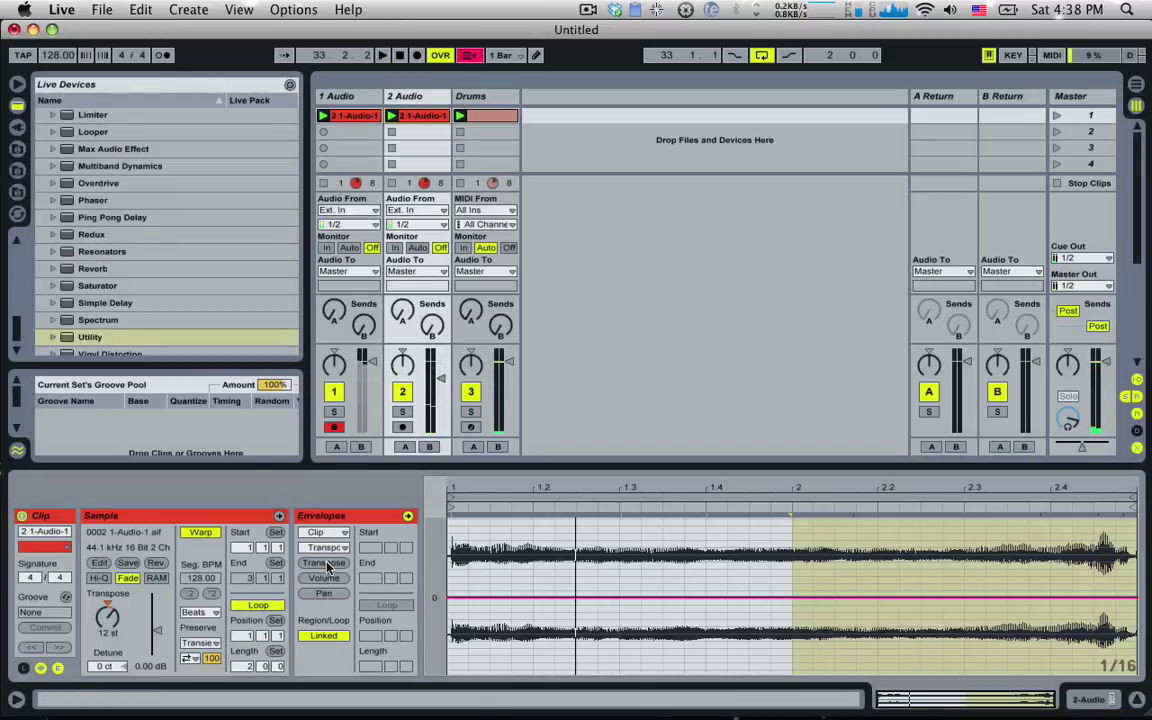
left_click(455, 600)
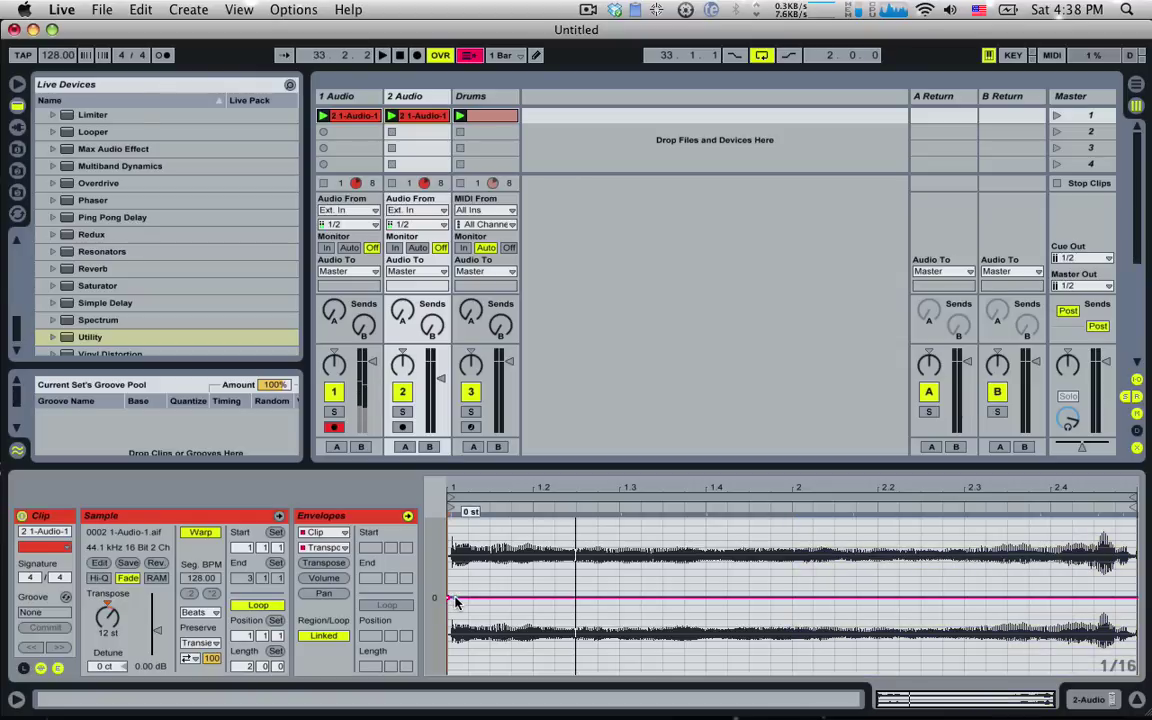
left_click_drag(918, 598, 1136, 645)
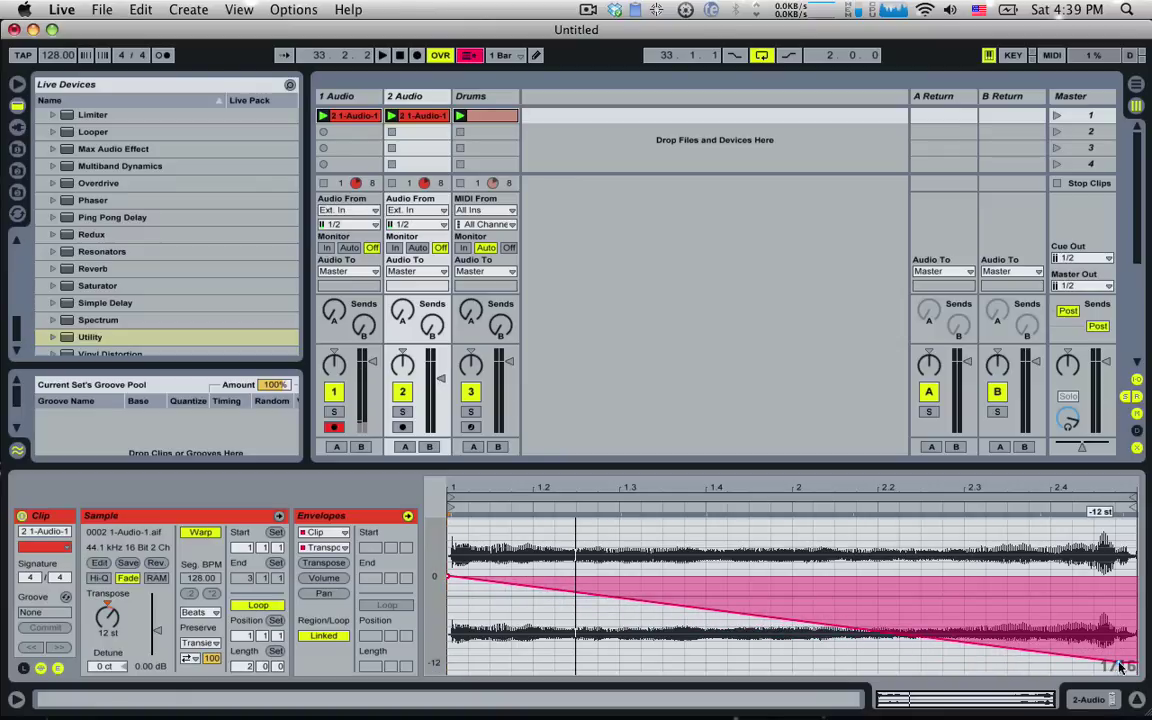
Switch the 2 Audio clip's warp mode to Tones and audition the pitch slide
left_click(207, 613)
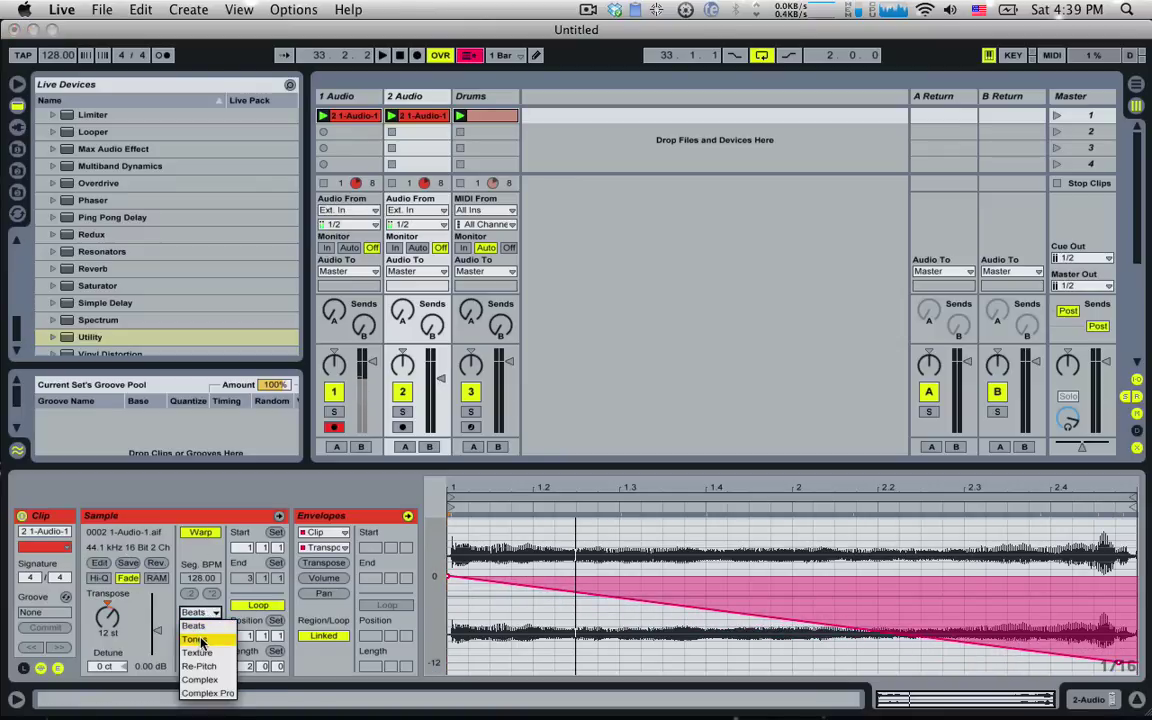
left_click(201, 639)
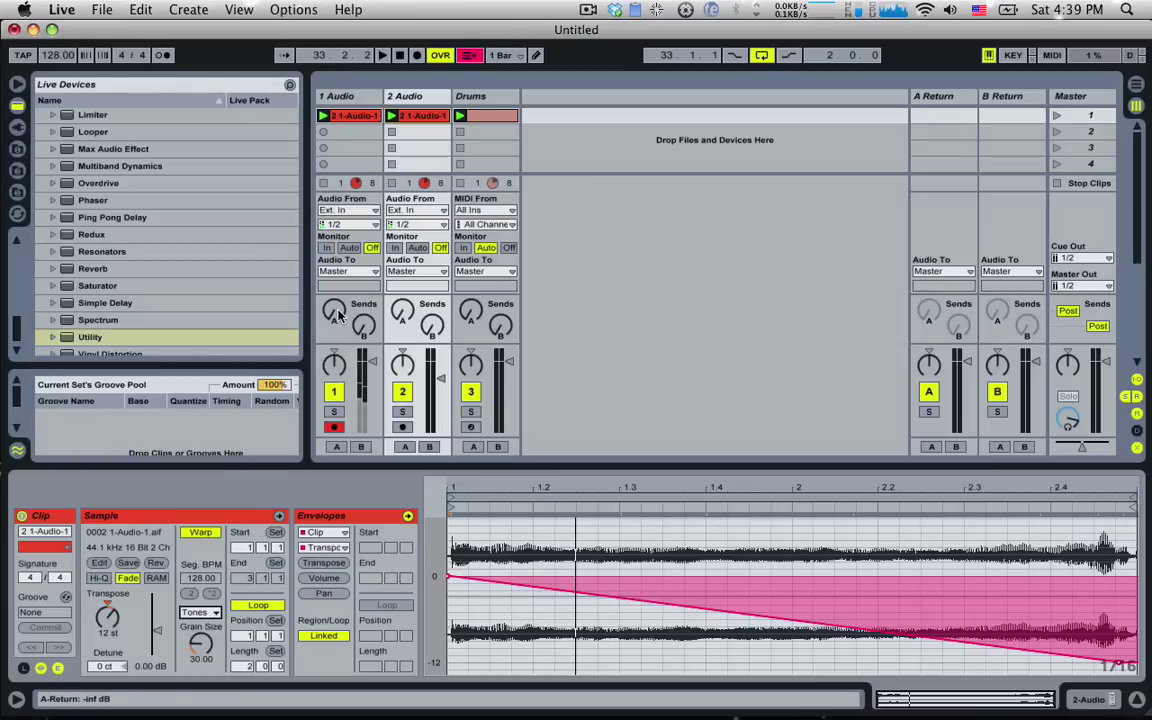
left_click(383, 55)
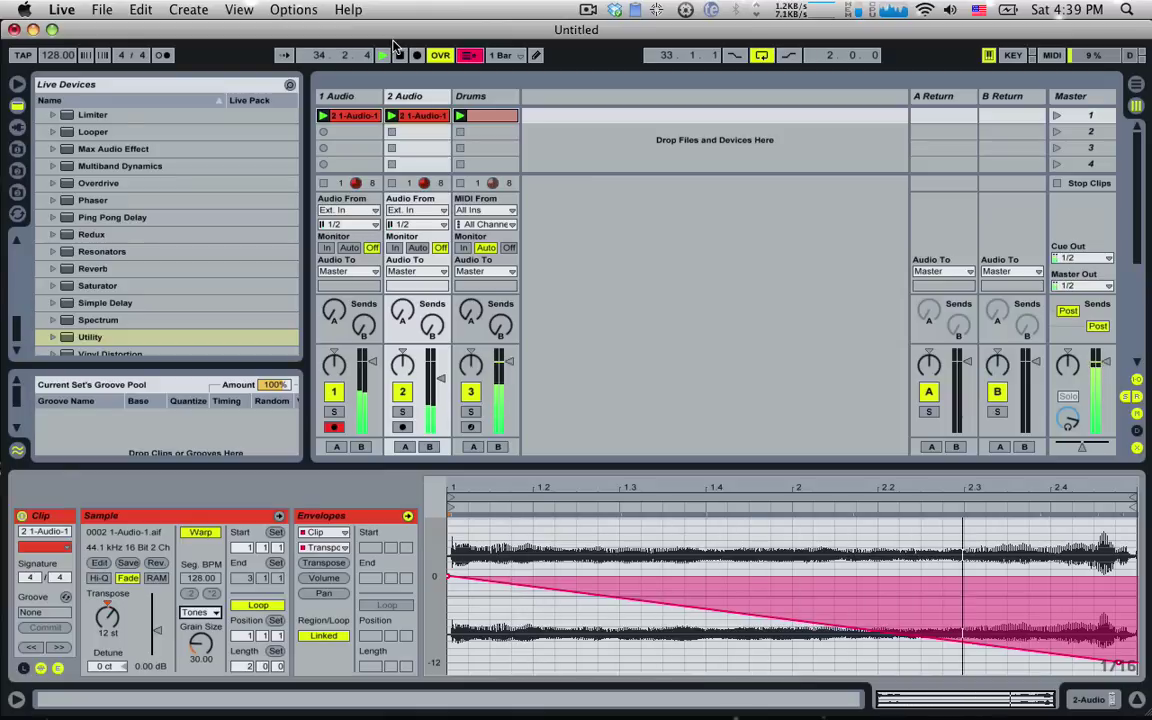
Stop playback and delete the 2 Audio track
left_click(398, 54)
left_click(408, 97)
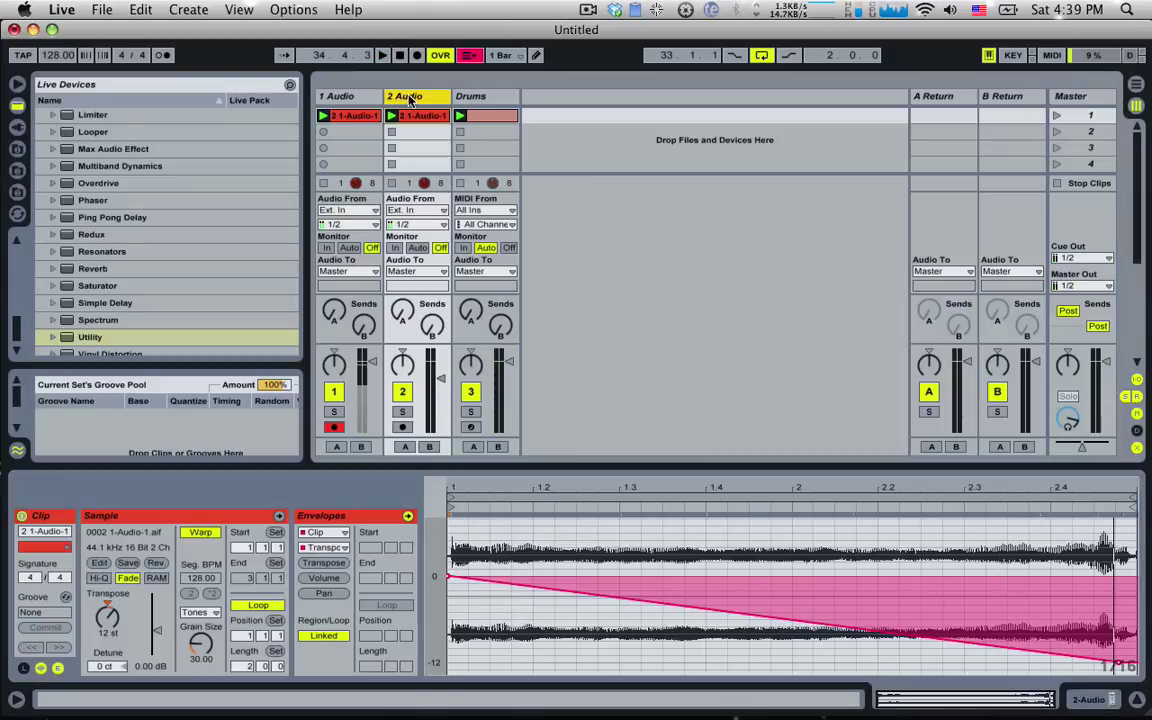
key("Delete")
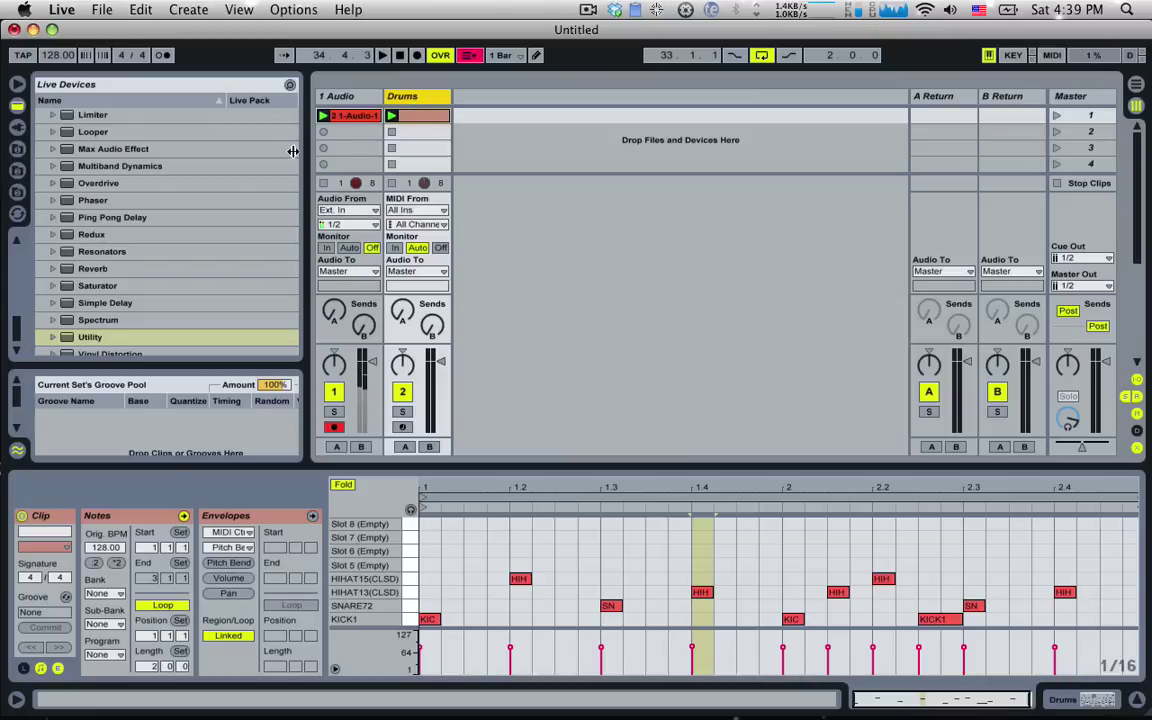
Remove the Utility device from the 1 Audio track
left_click(345, 98)
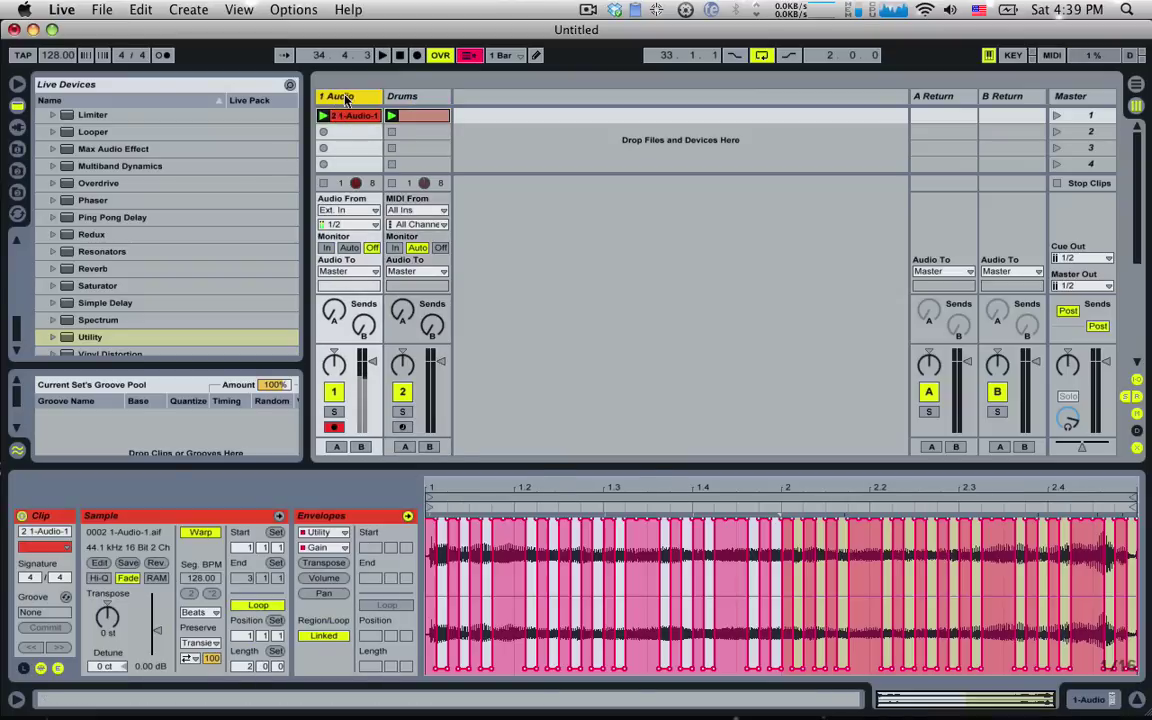
double_click(355, 100)
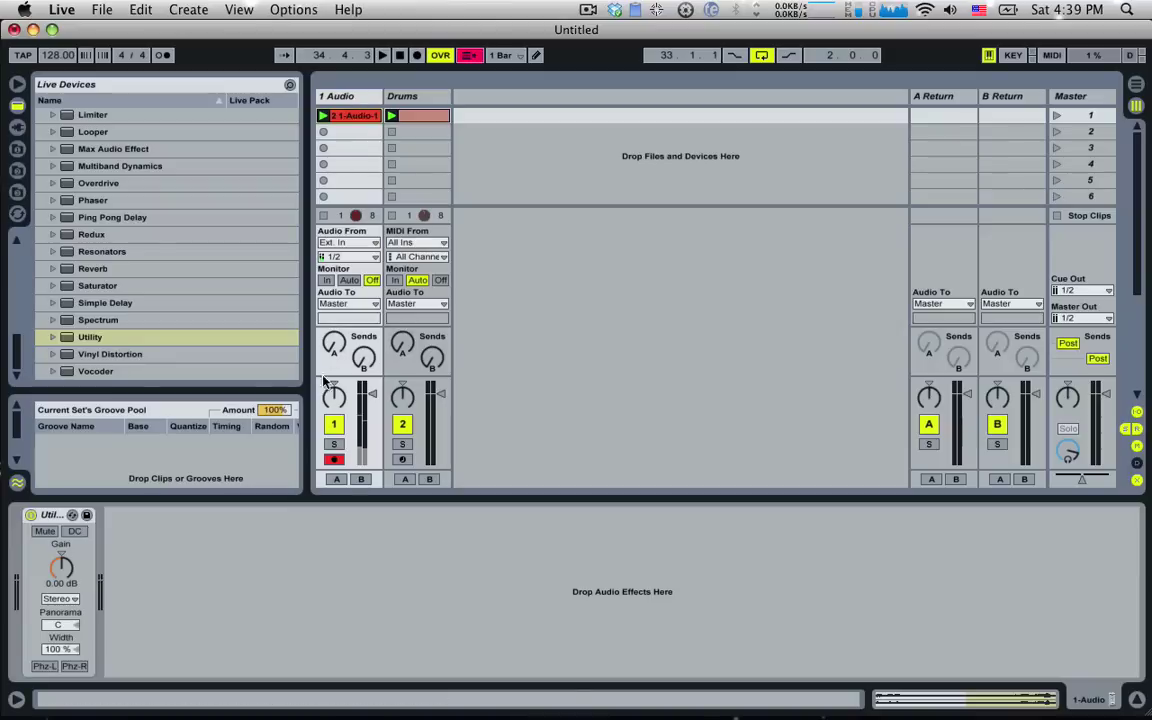
left_click(67, 522)
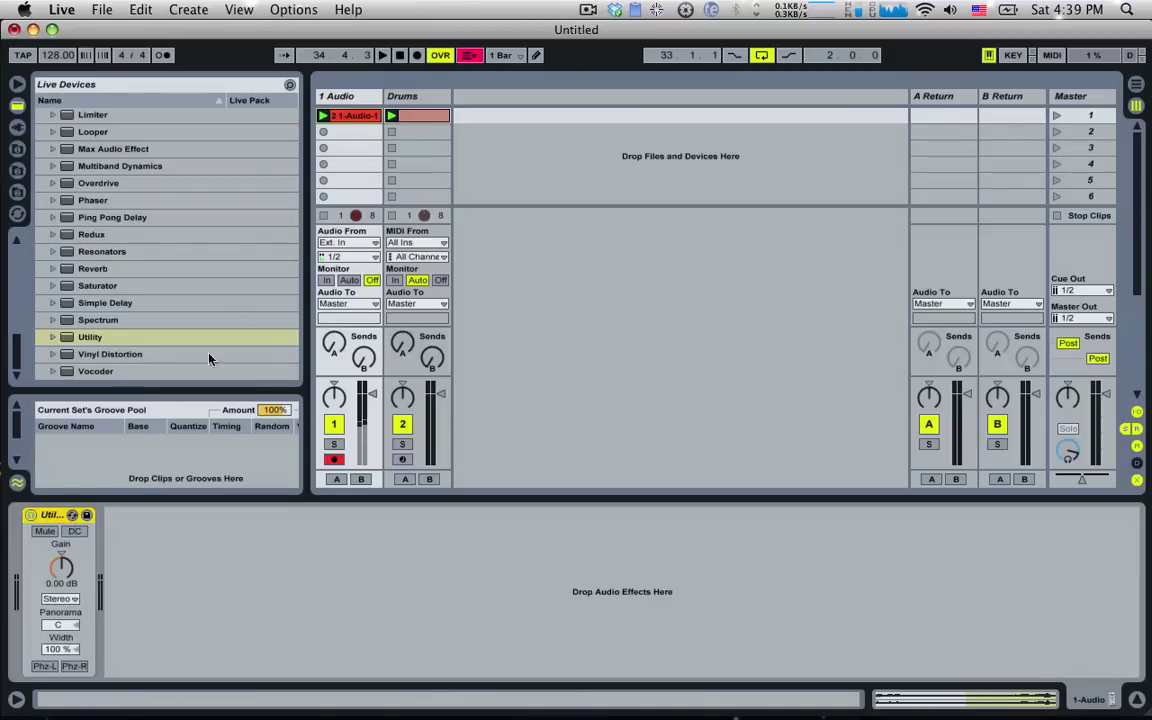
key("Delete")
Insert a MIDI track after 1 Audio and name it Gate
left_click(361, 100)
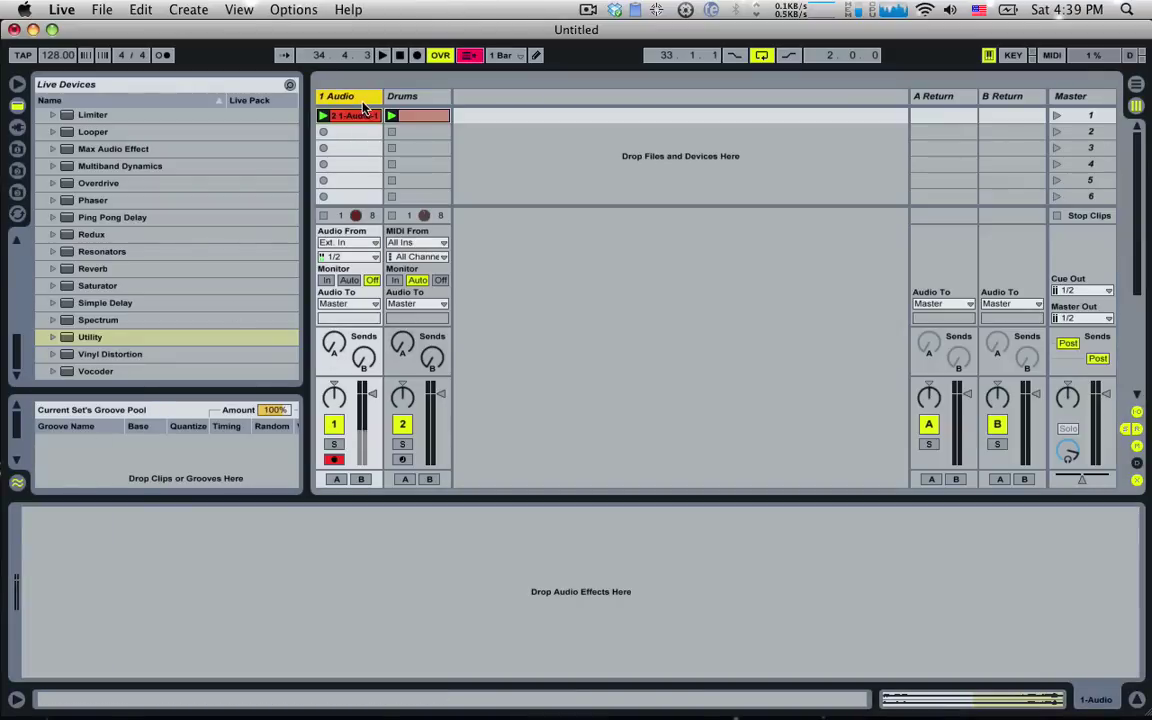
key("super+shift+t")
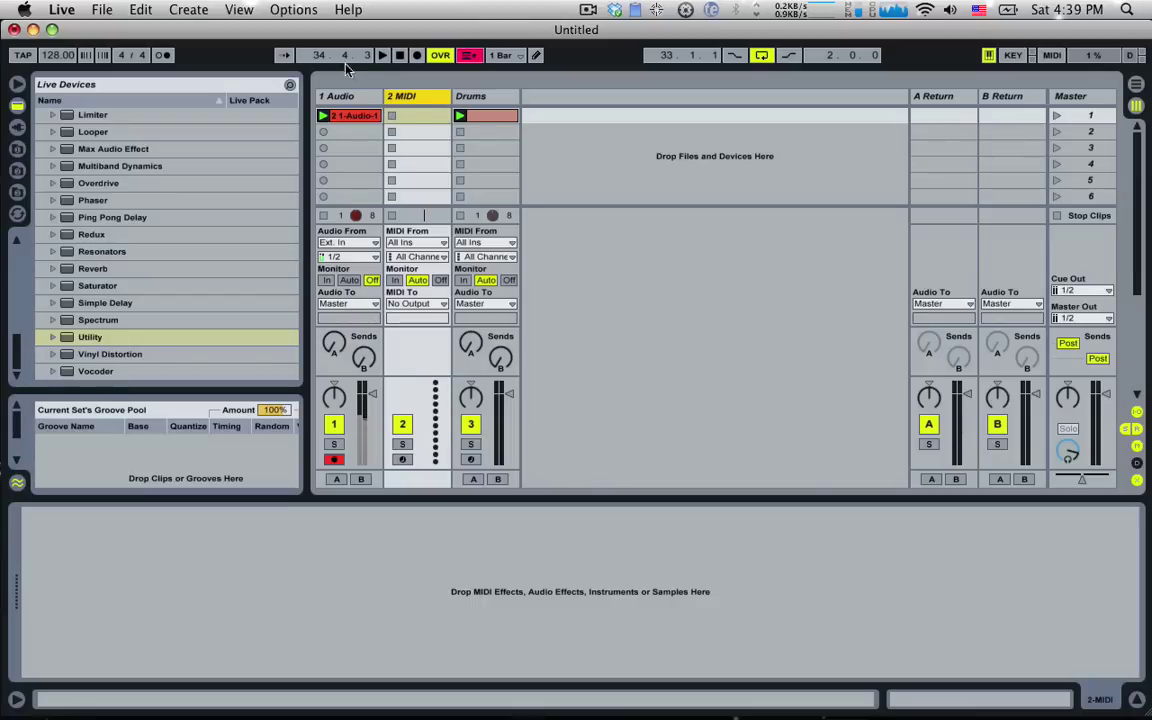
left_click(189, 9)
left_click(221, 12)
type("Gate")
key("Return")
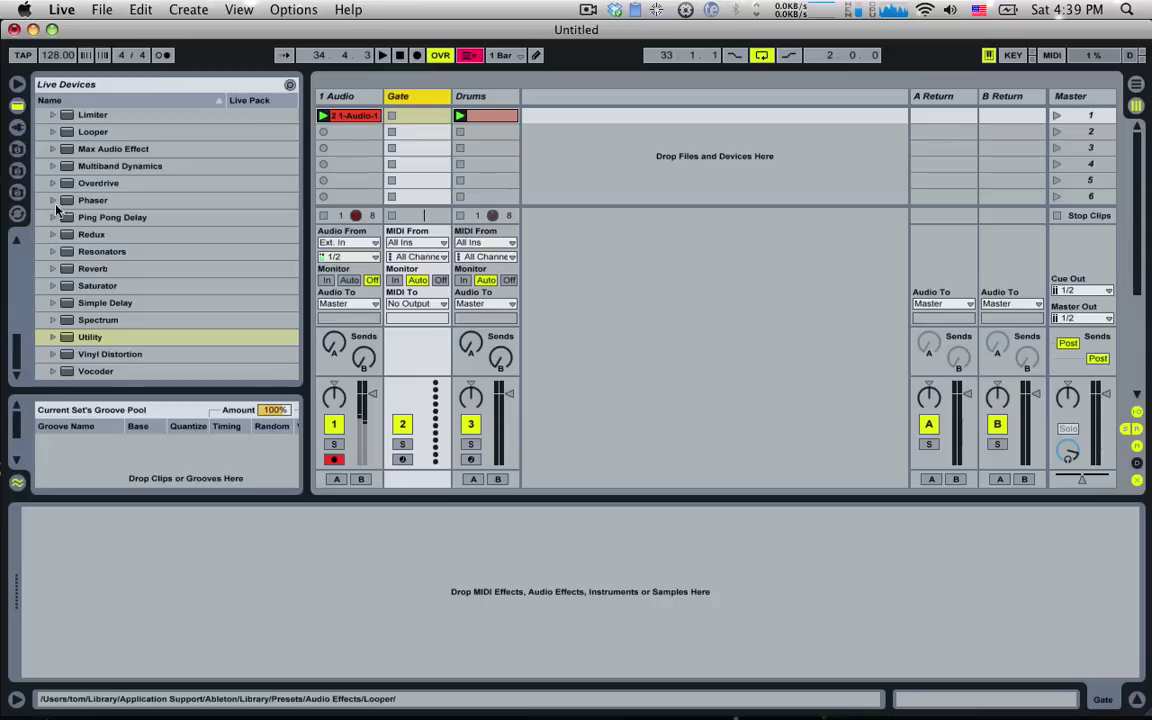
Load the Operator instrument onto the Gate track
left_click_drag(14, 345, 28, 170)
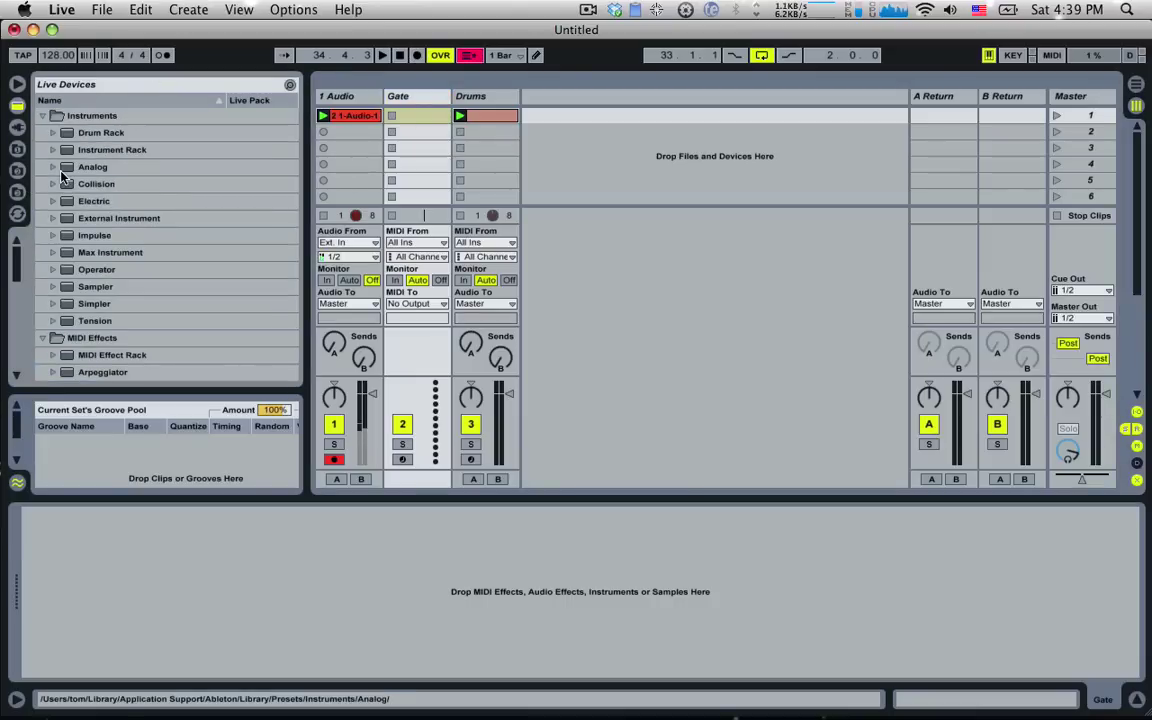
double_click(95, 269)
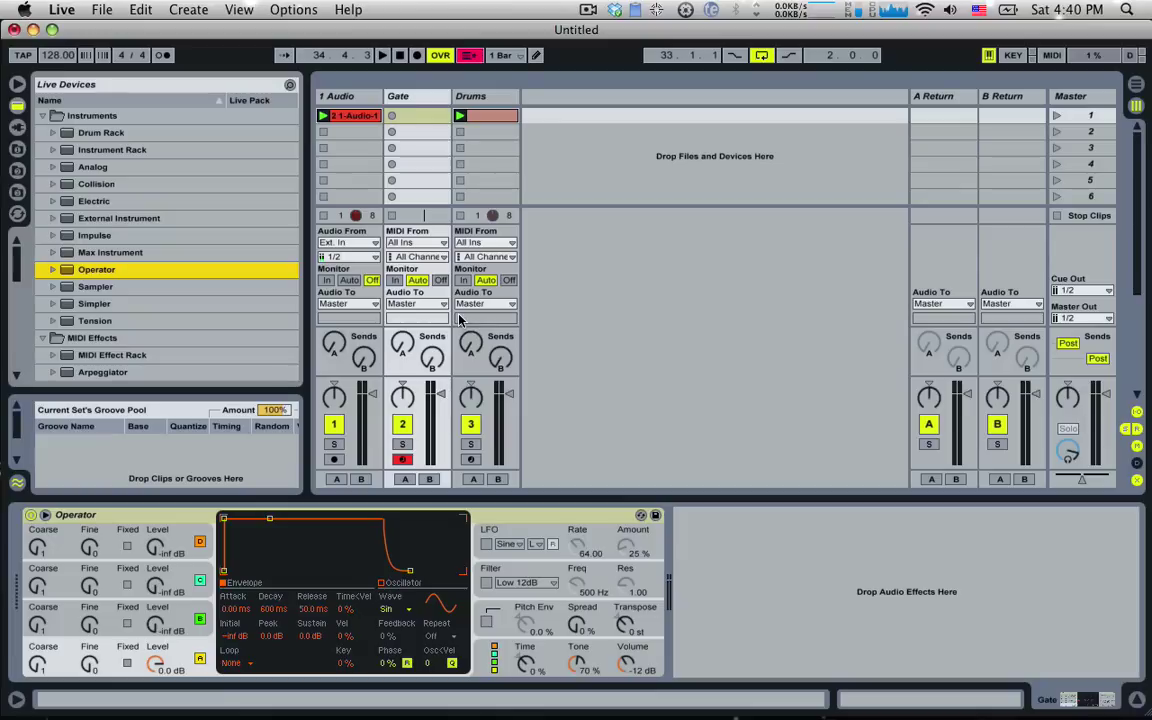
Add the Gate audio effect to the 1 Audio track
left_click(340, 100)
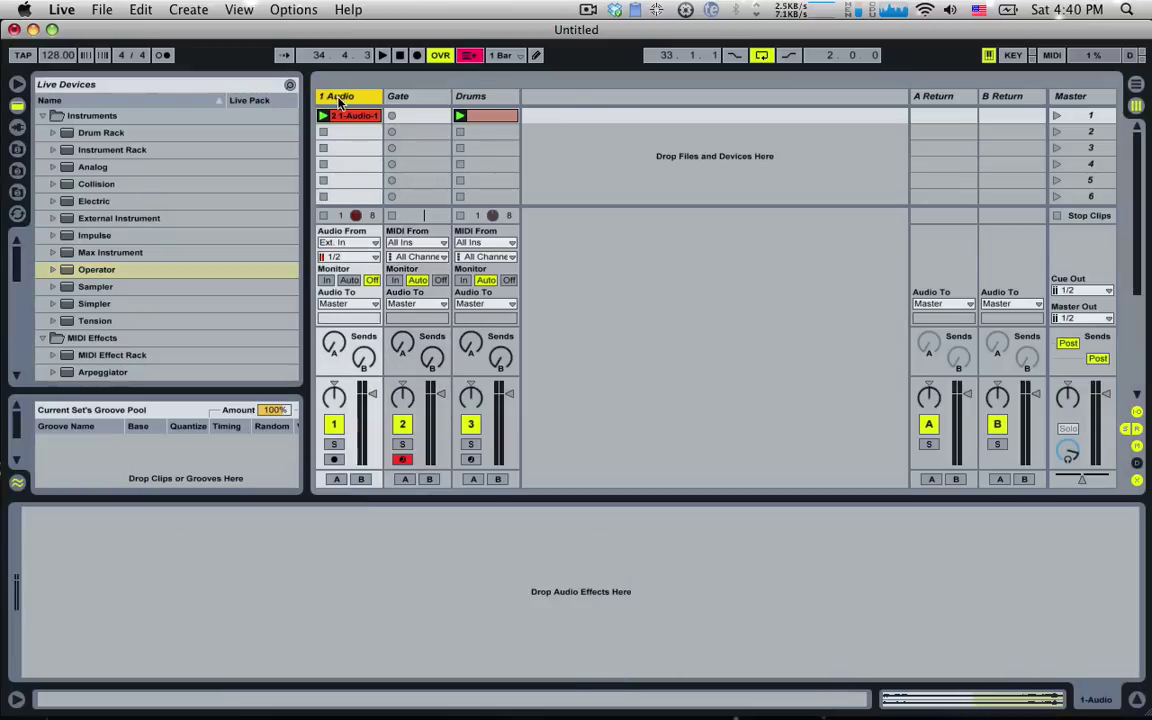
scroll(100, 240, "down", 3)
scroll(104, 260, "down", 8)
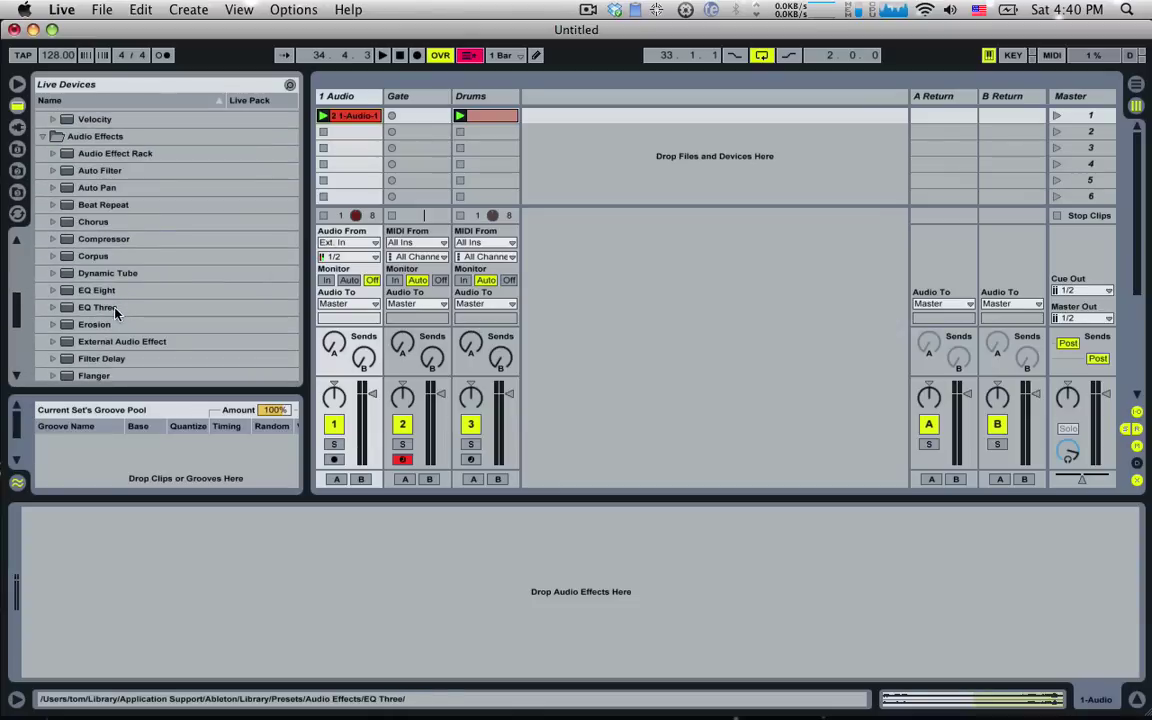
scroll(104, 303, "down", 2)
double_click(90, 345)
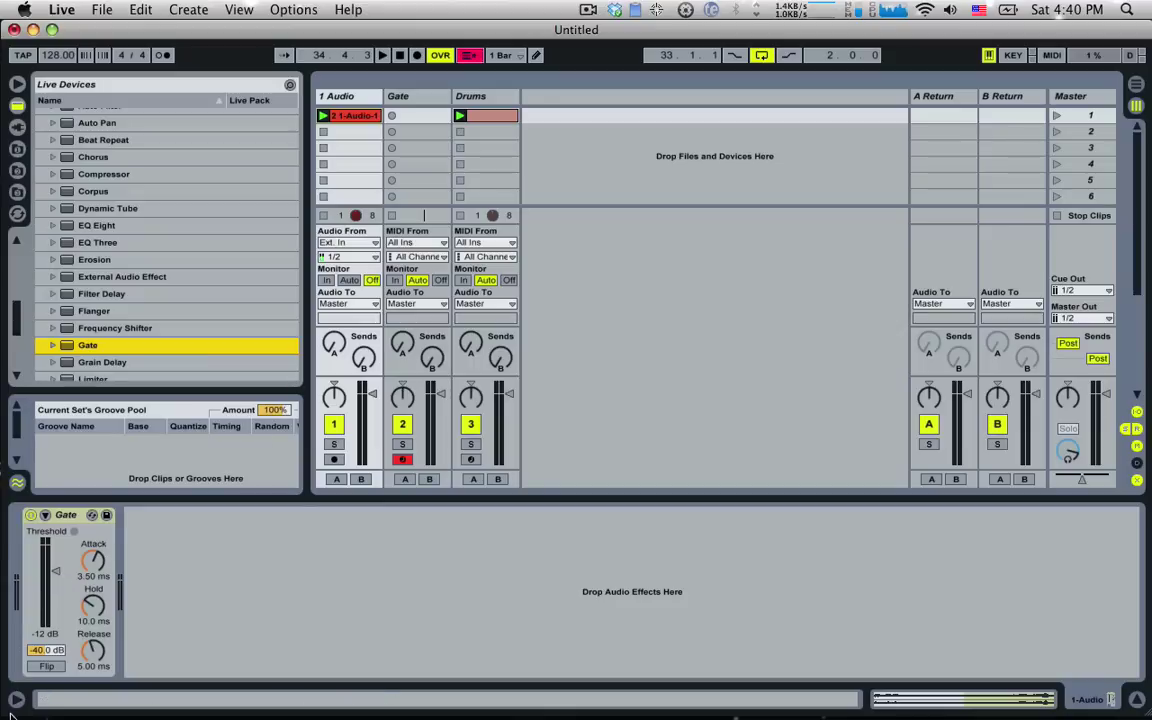
Create a MIDI clip in the Gate track's first slot and place short C3 notes on the first four sixteenths
double_click(417, 115)
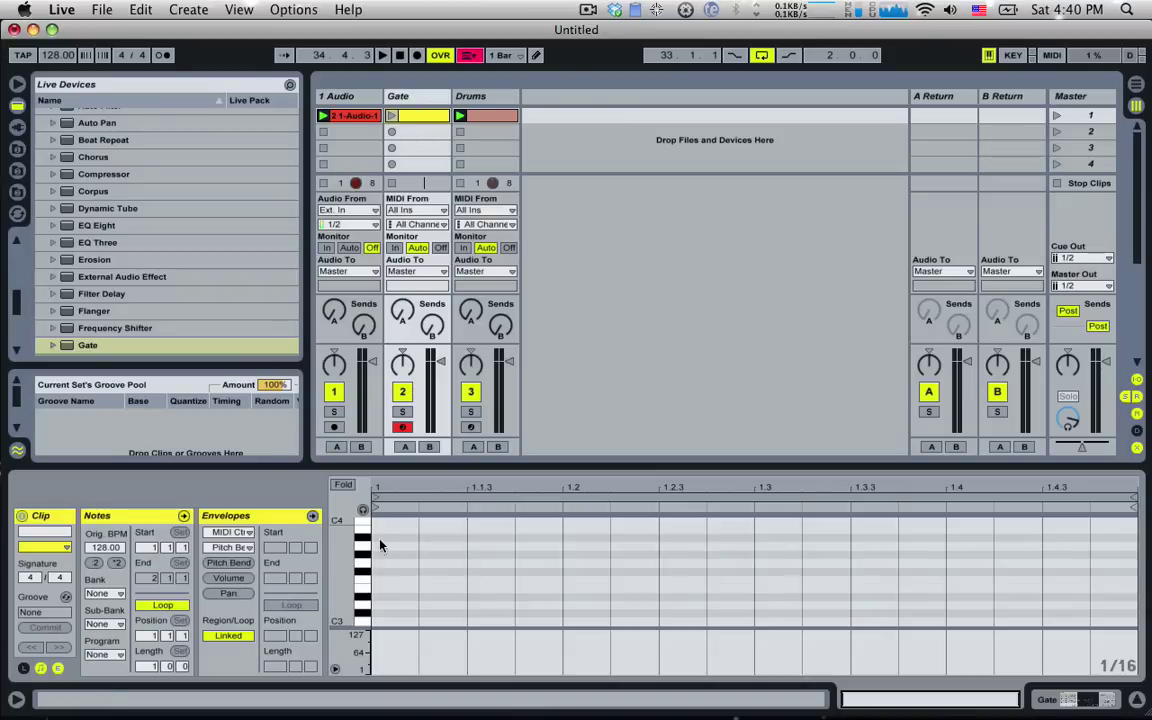
double_click(390, 620)
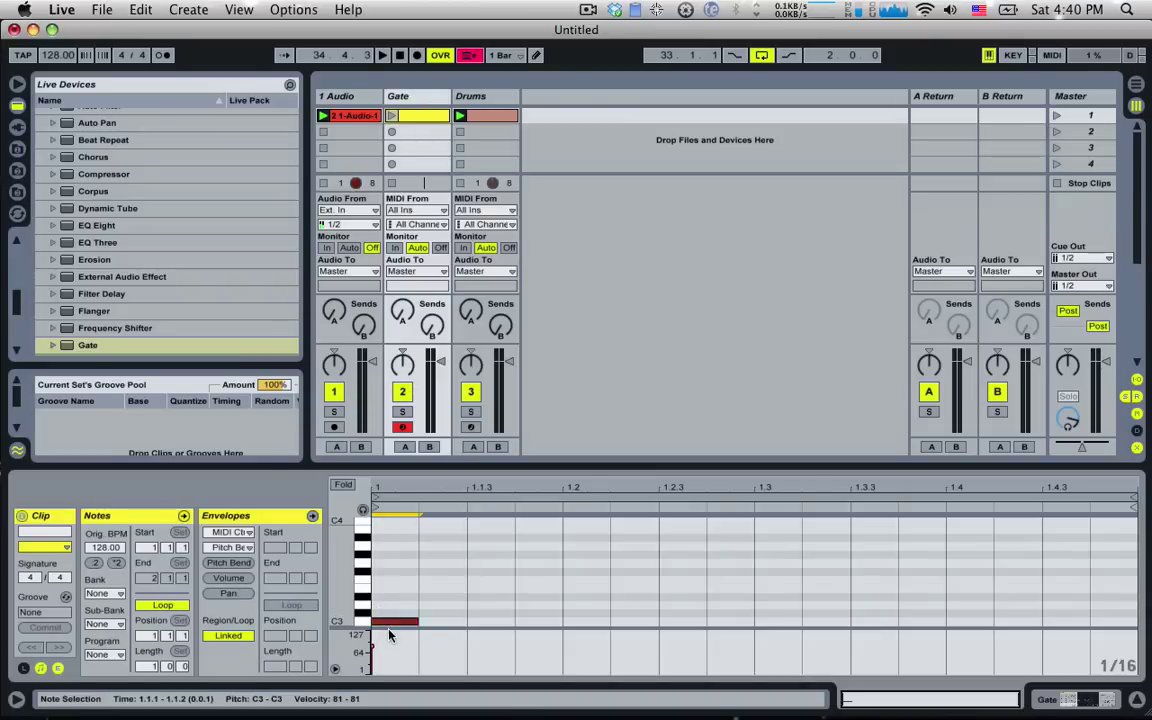
left_click(419, 623)
double_click(411, 622)
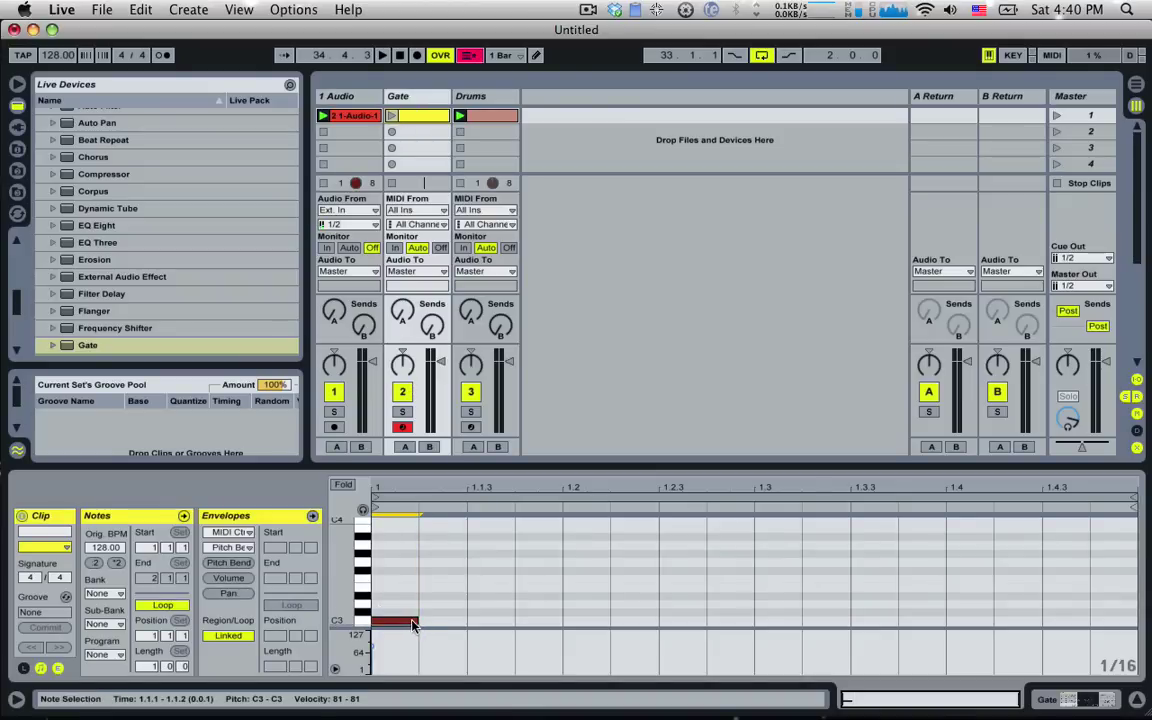
double_click(429, 621)
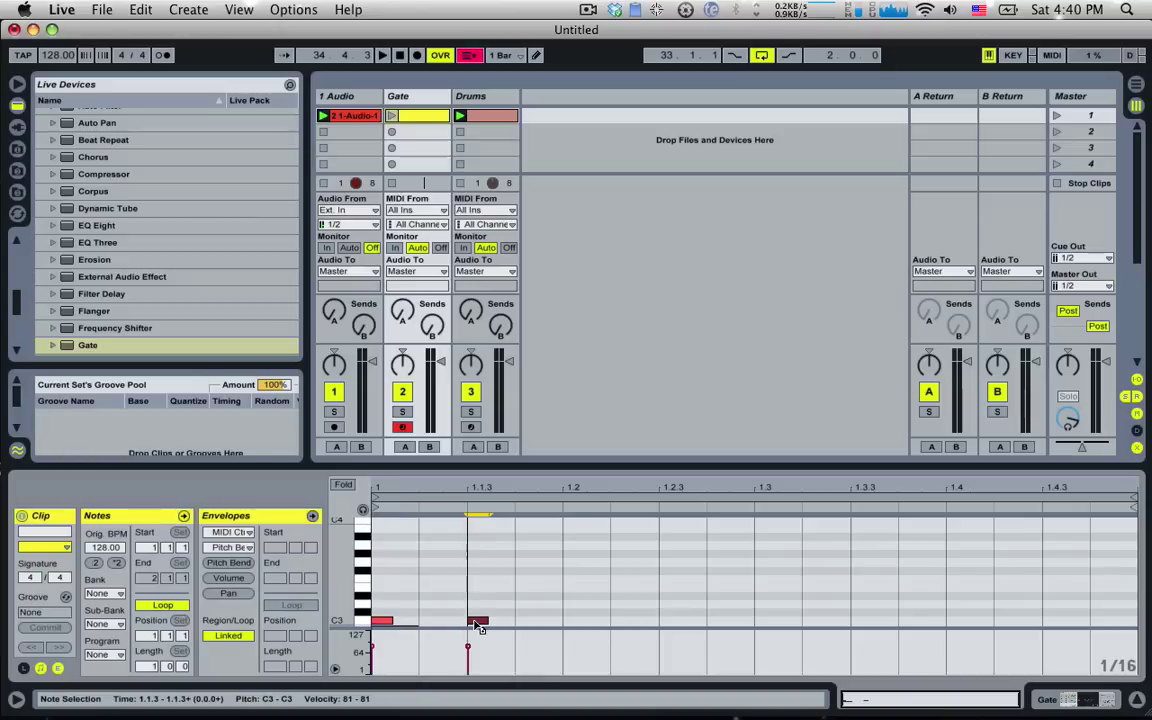
scroll(451, 626, "down", 2)
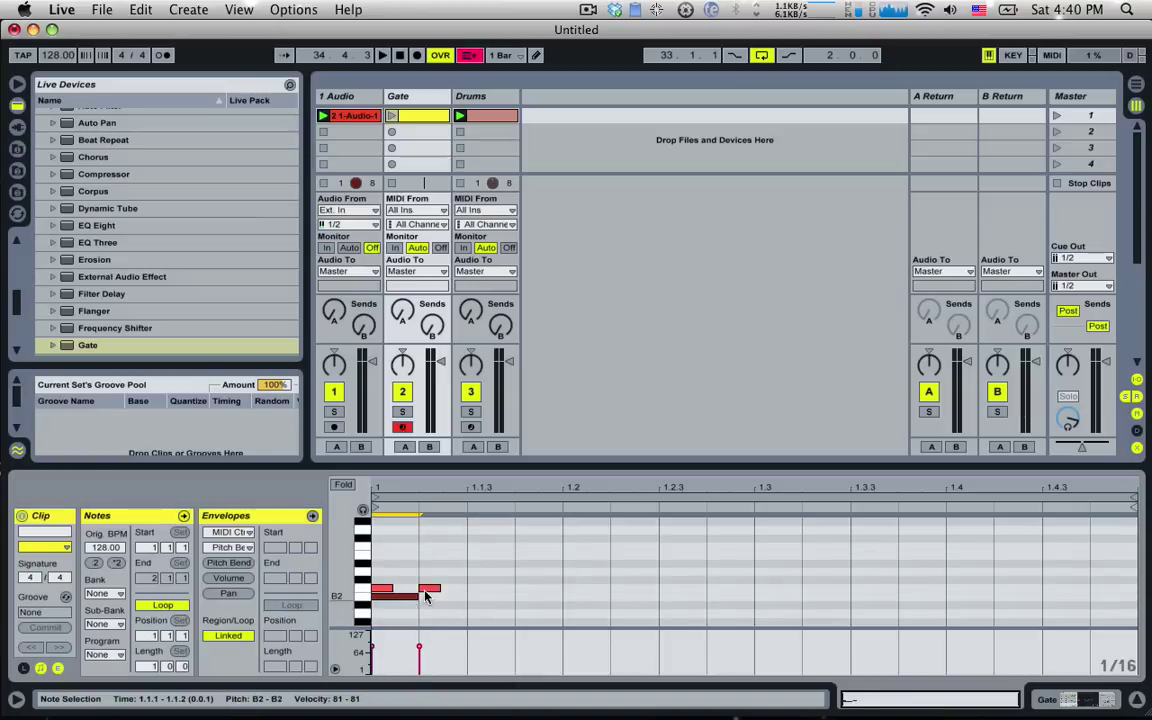
double_click(410, 597)
double_click(478, 589)
double_click(526, 589)
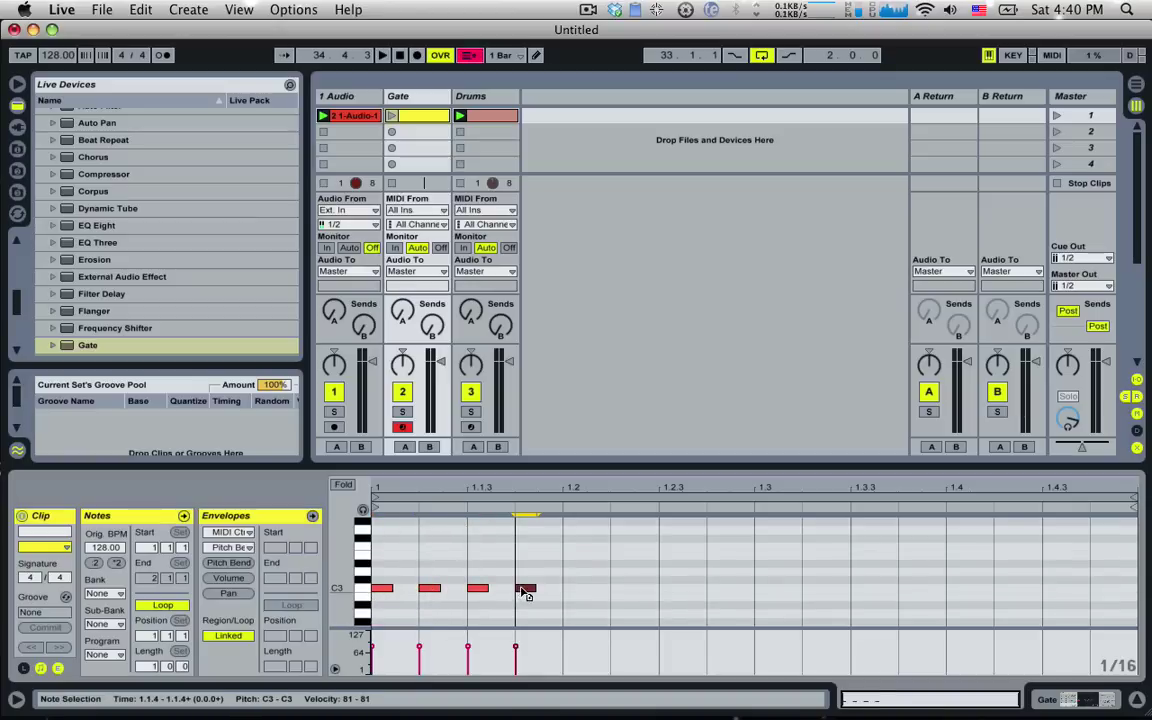
Add a short C#3 note at 1.2 and duplicate the five-note pattern through the rest of the bar
left_click_drag(560, 516, 388, 588)
left_click(463, 586)
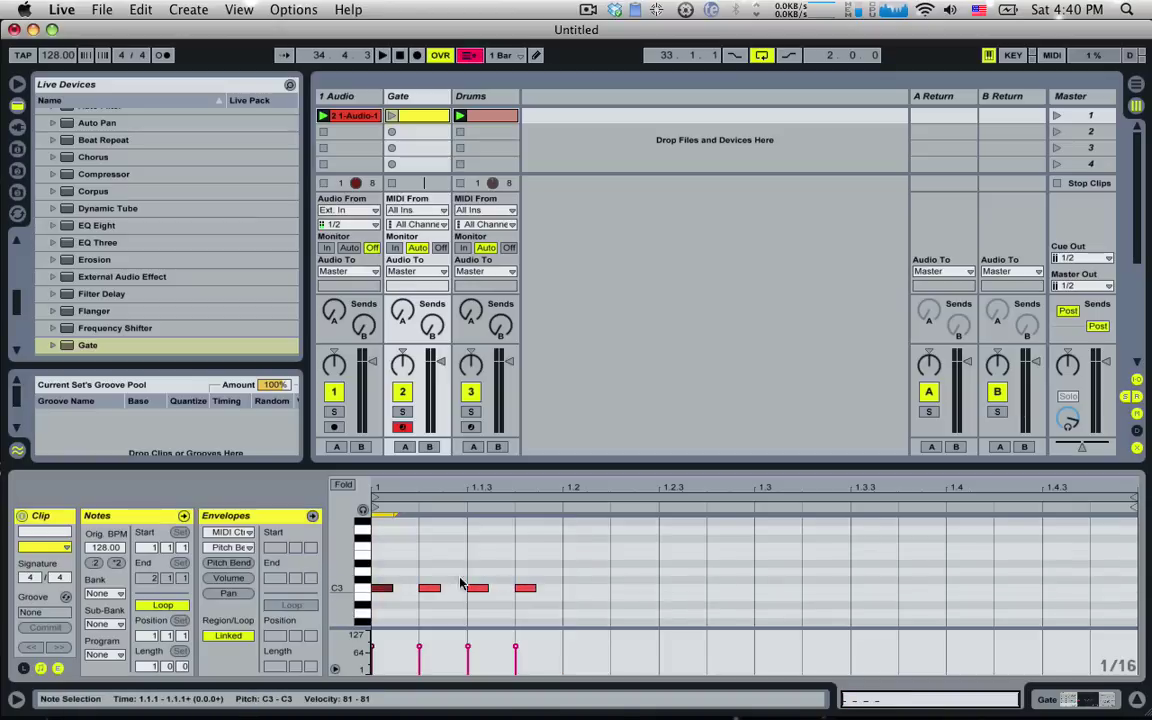
double_click(575, 588)
key("Up")
left_click_drag(612, 574, 381, 590)
key("super+d")
left_click_drag(669, 590, 1066, 583)
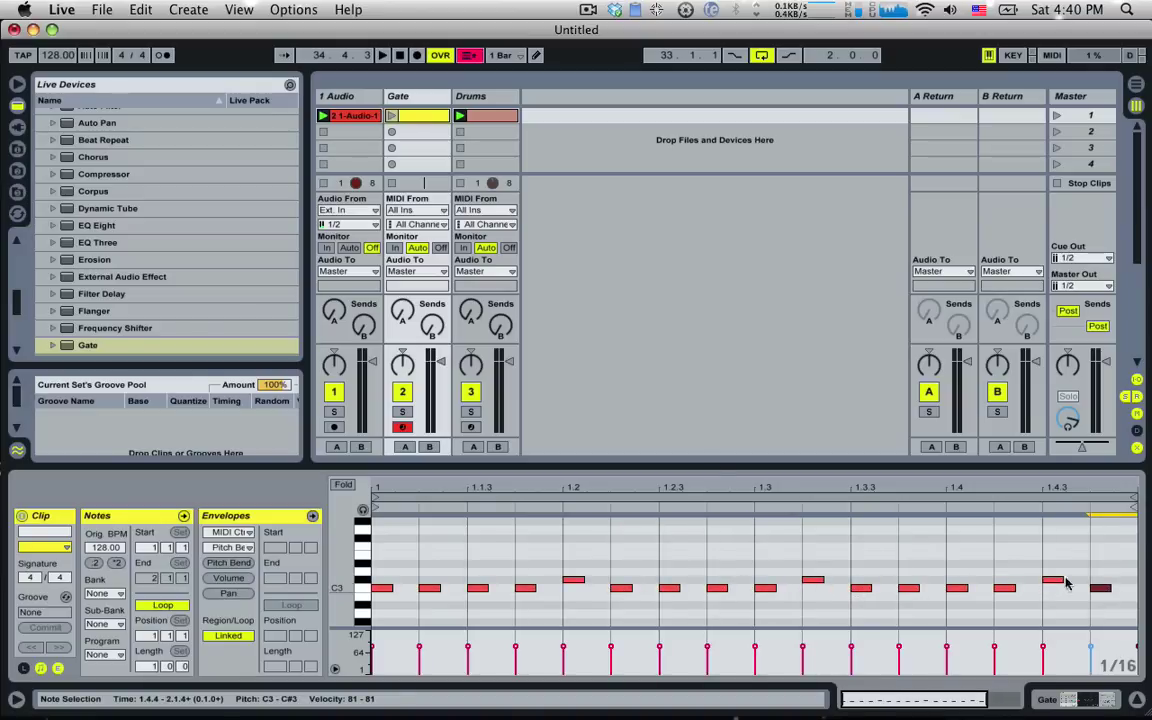
Audition the new Gate clip, stop playback and set the Gate track's audio output to Sends Only
left_click(391, 116)
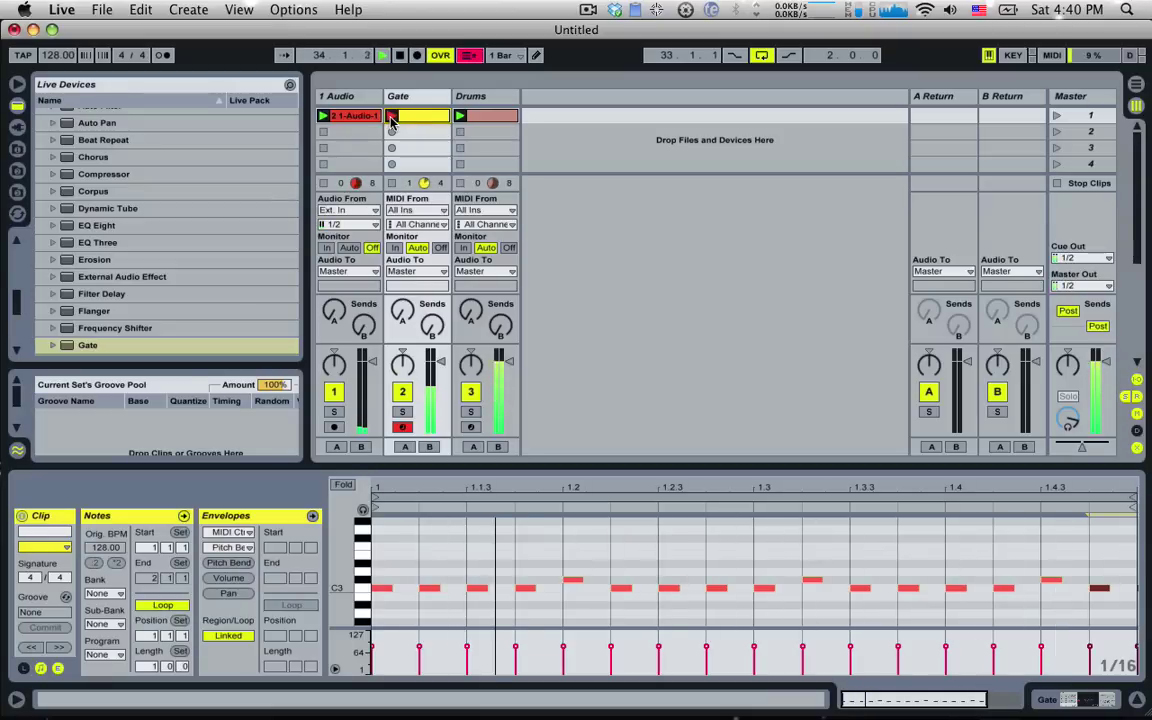
key("space")
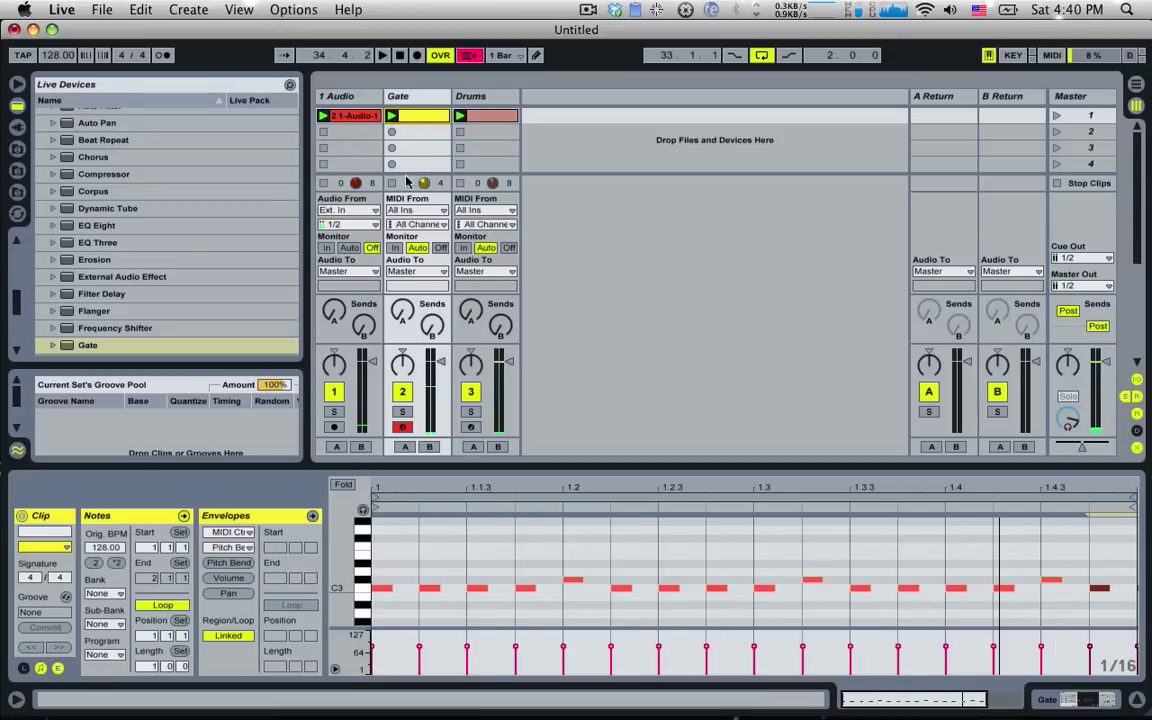
left_click(413, 272)
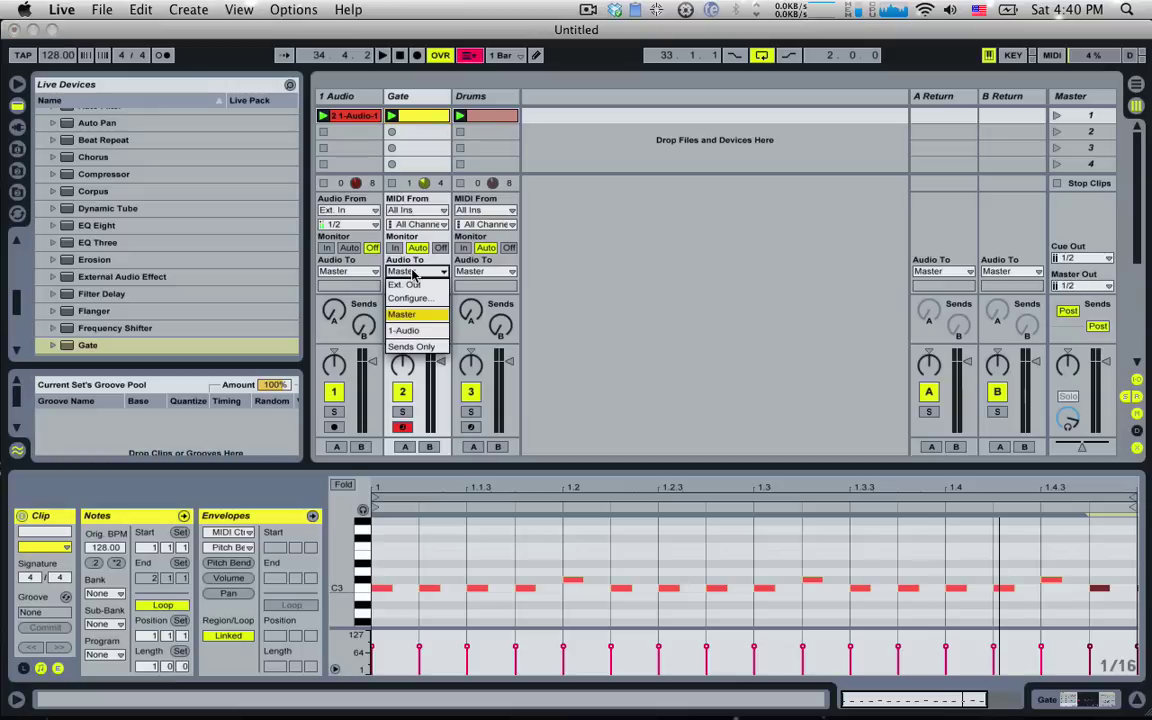
left_click(411, 347)
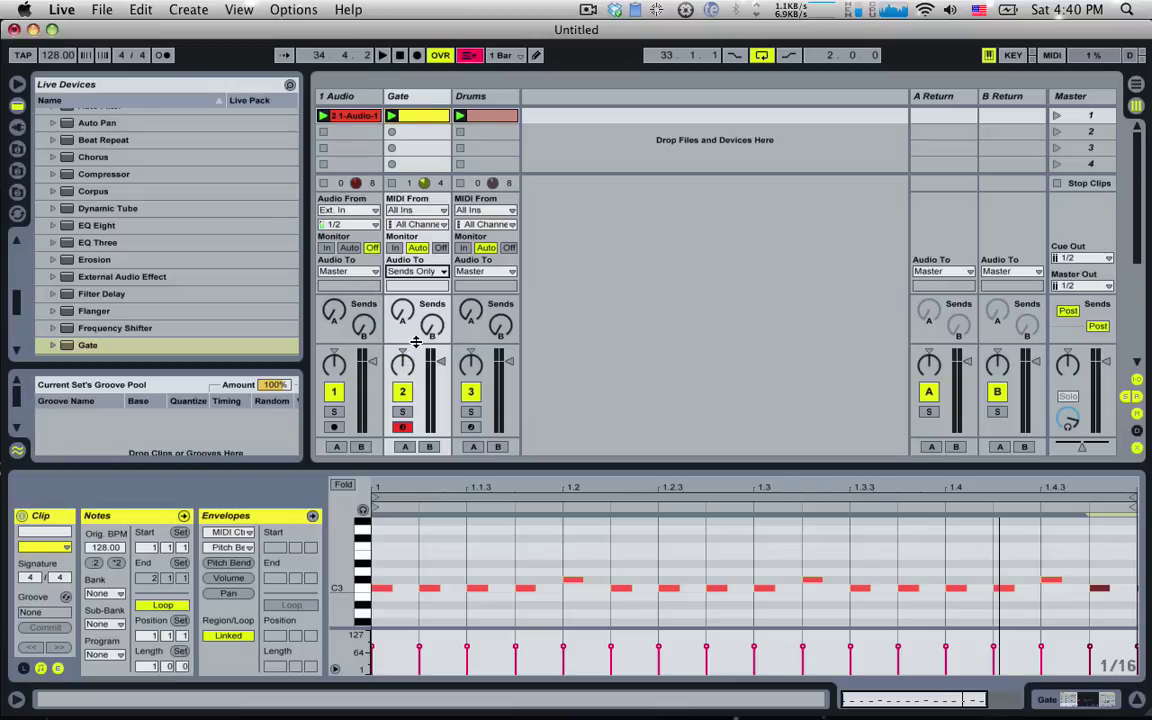
Enable Sidechain on the 1 Audio track's Gate effect and set its Audio From source to the Gate track
double_click(374, 100)
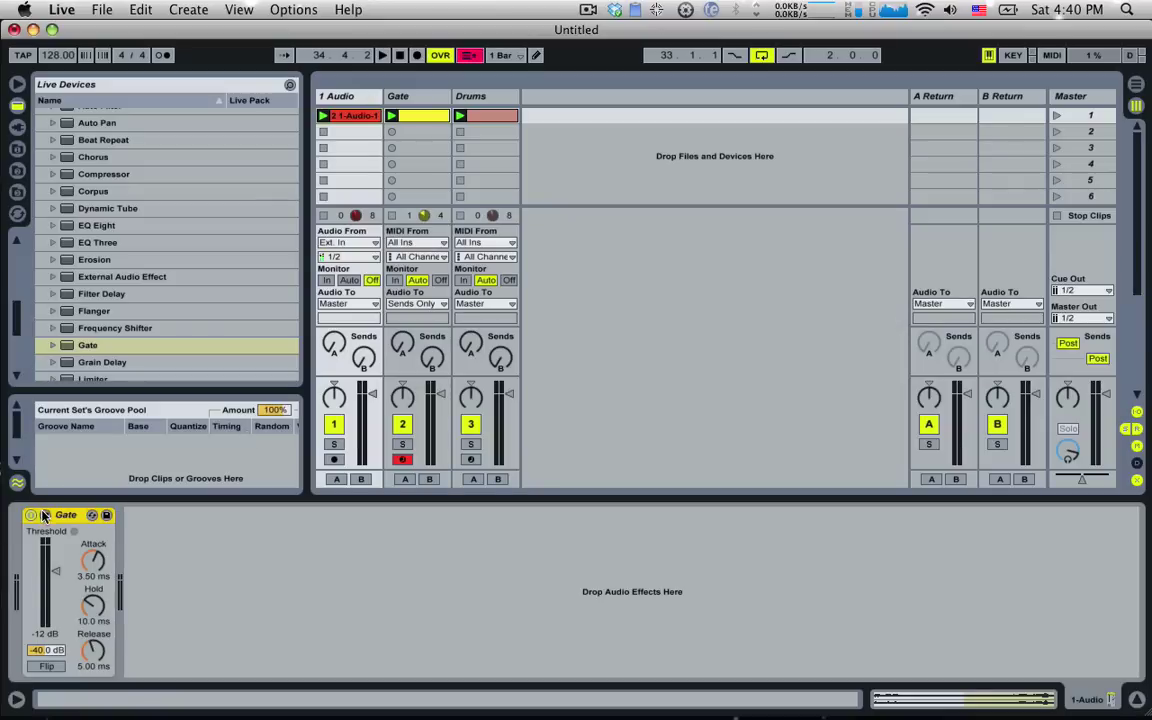
left_click(44, 516)
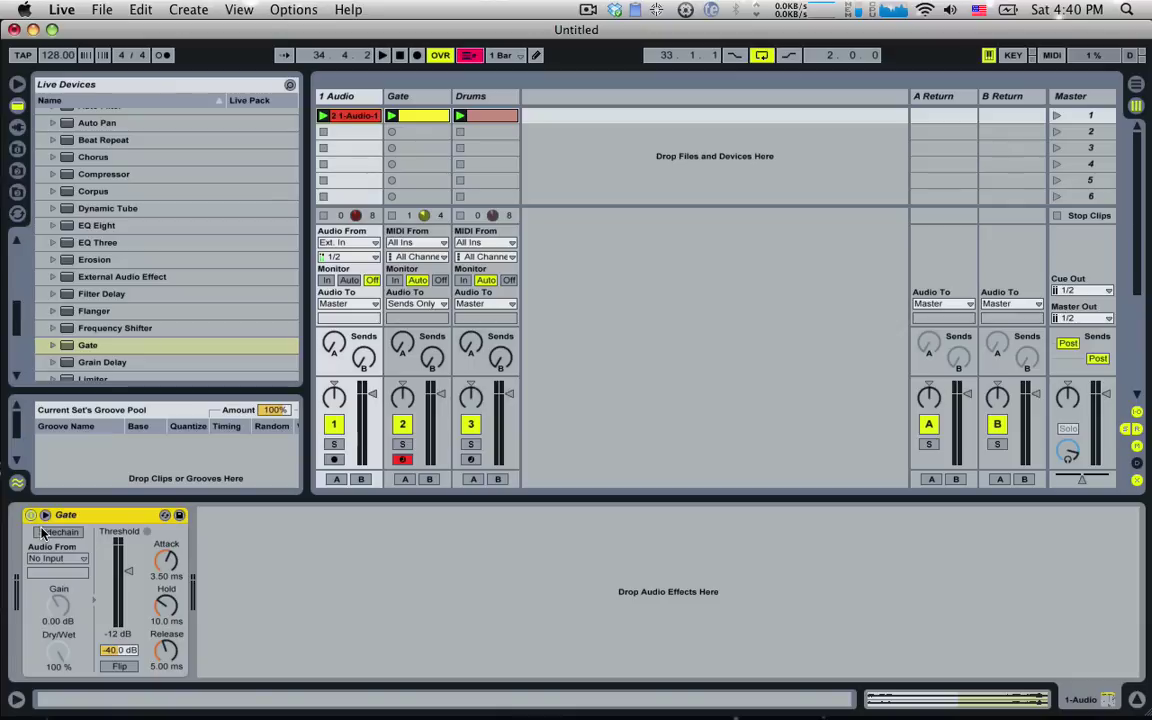
left_click(44, 533)
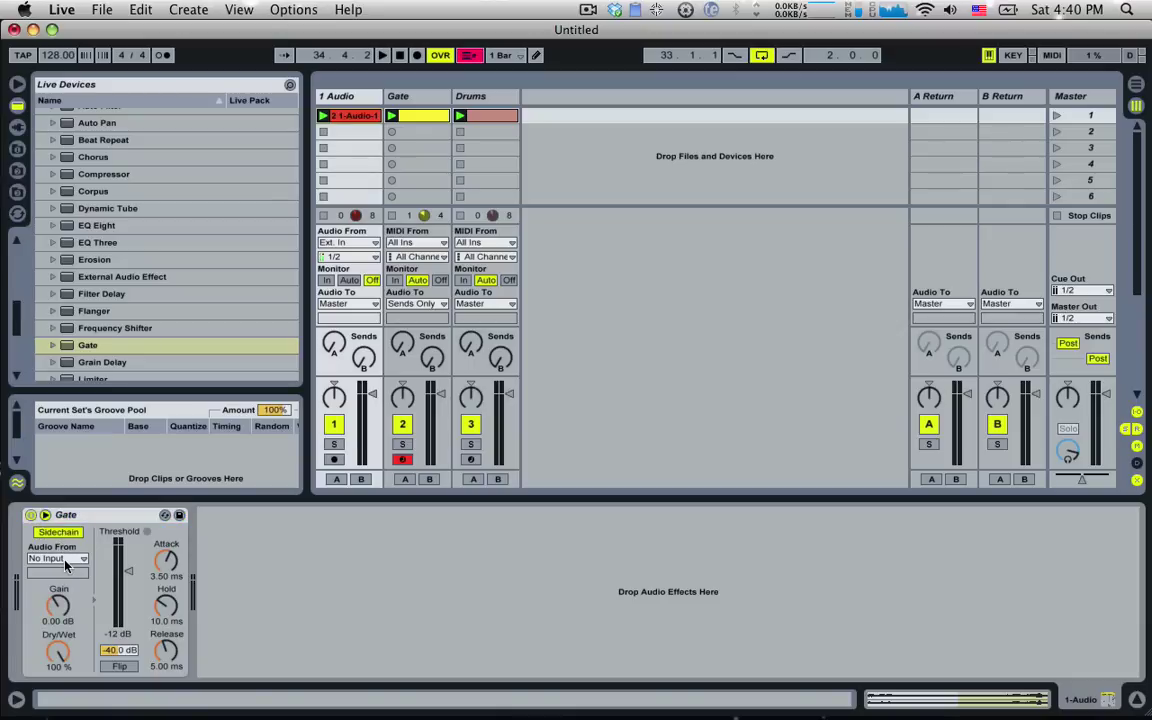
left_click(62, 560)
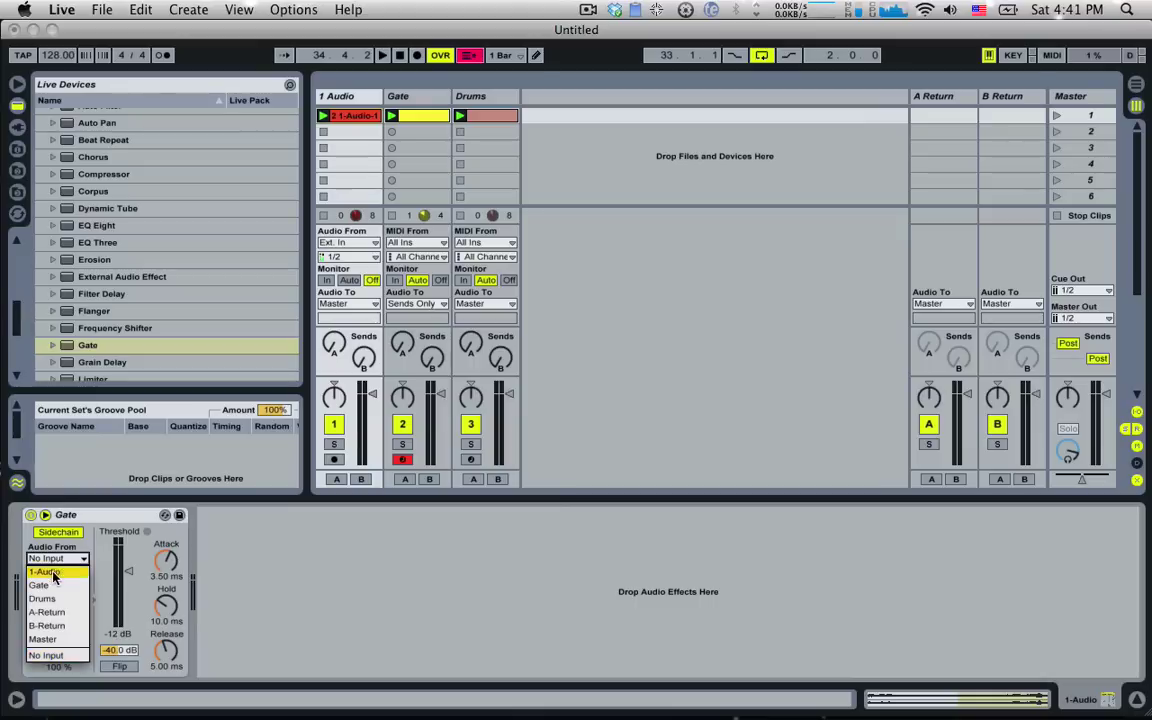
left_click(50, 585)
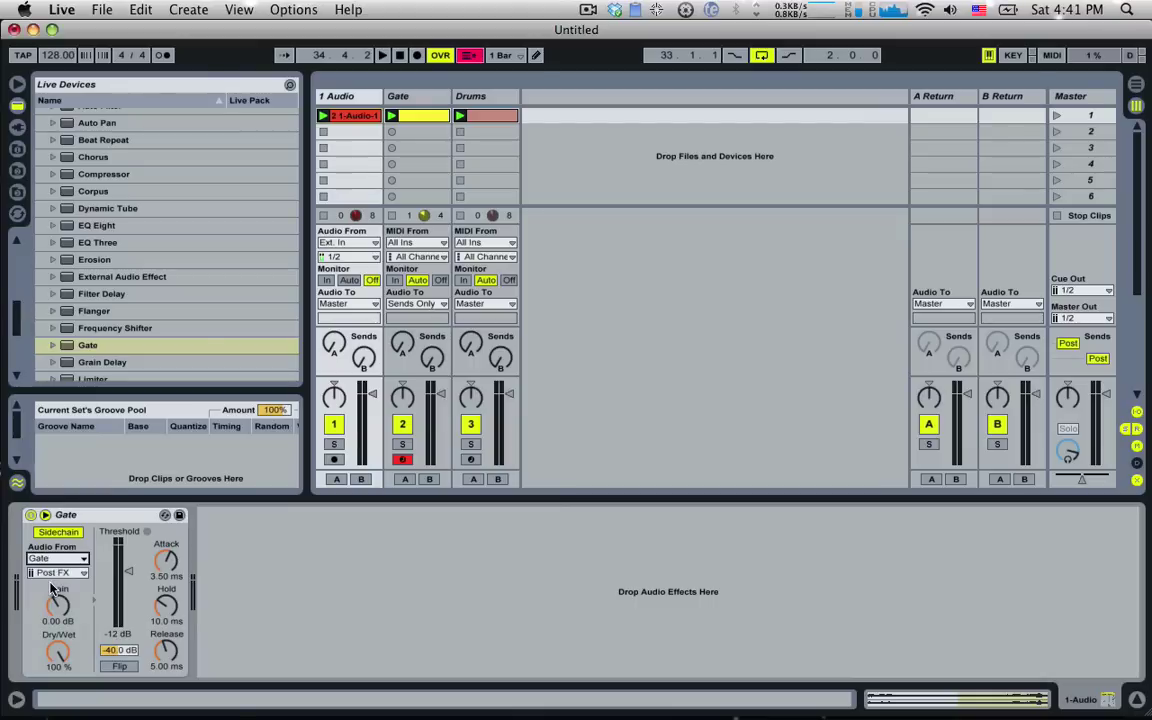
Audition the sidechained gating on 1 Audio and examine the note pattern in the first Gate clip
left_click(324, 117)
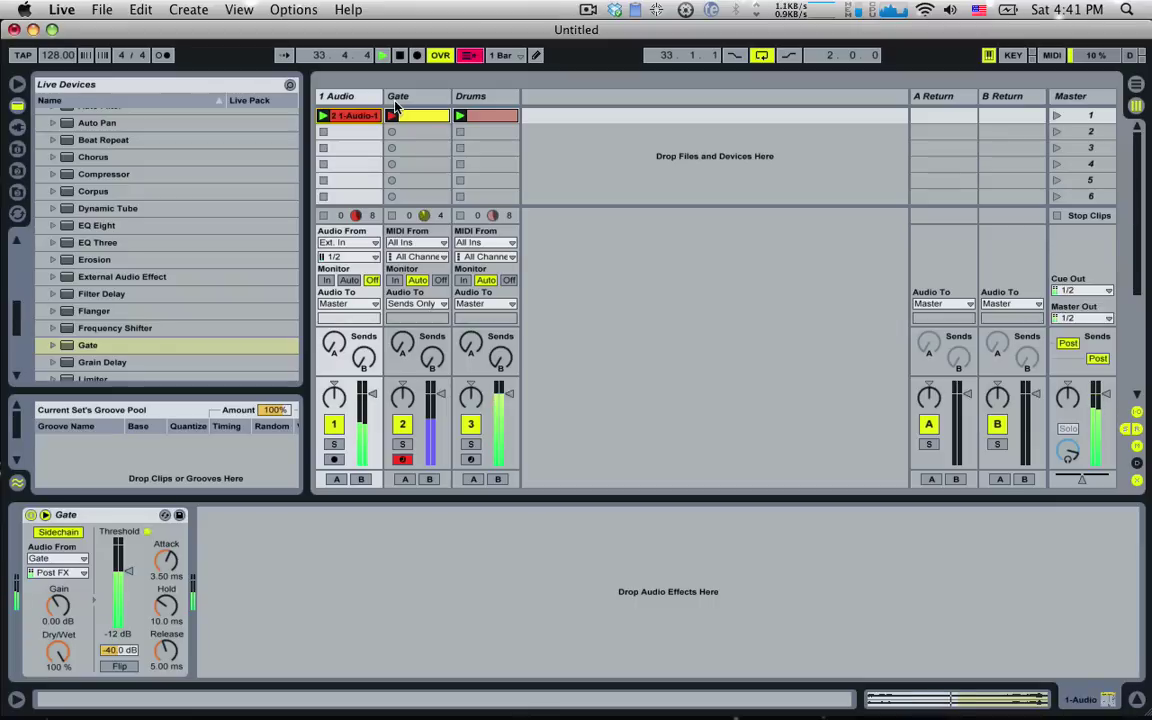
key("space")
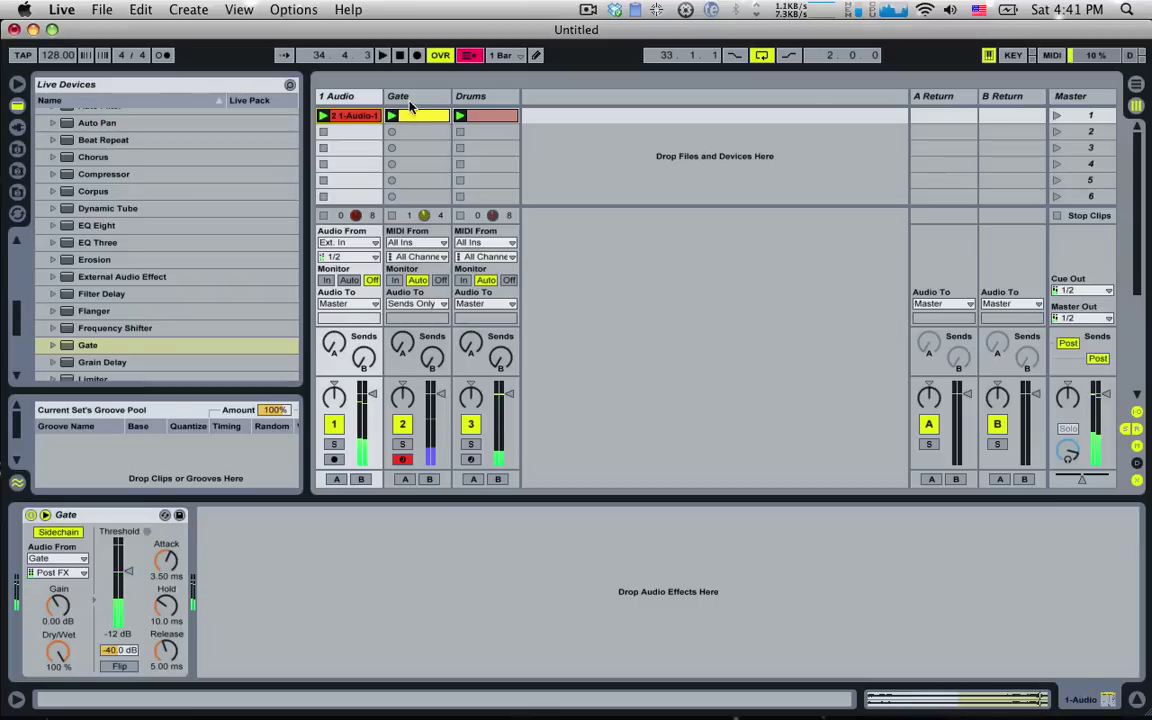
double_click(424, 118)
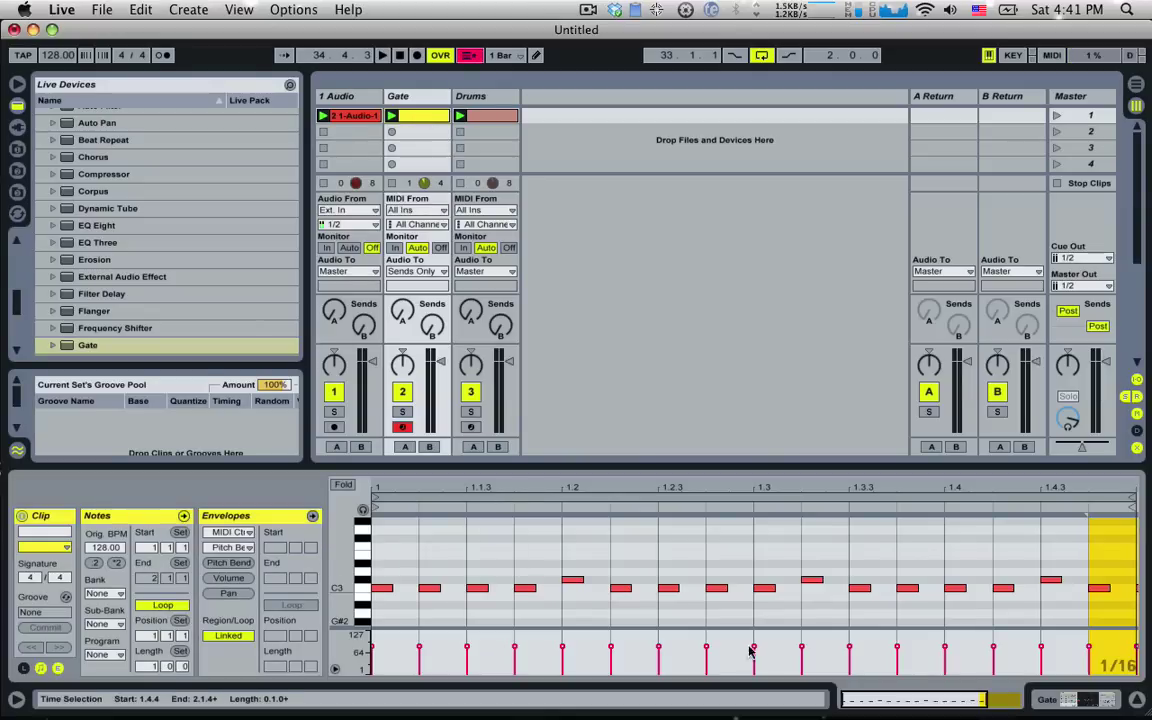
left_click_drag(930, 705, 917, 702)
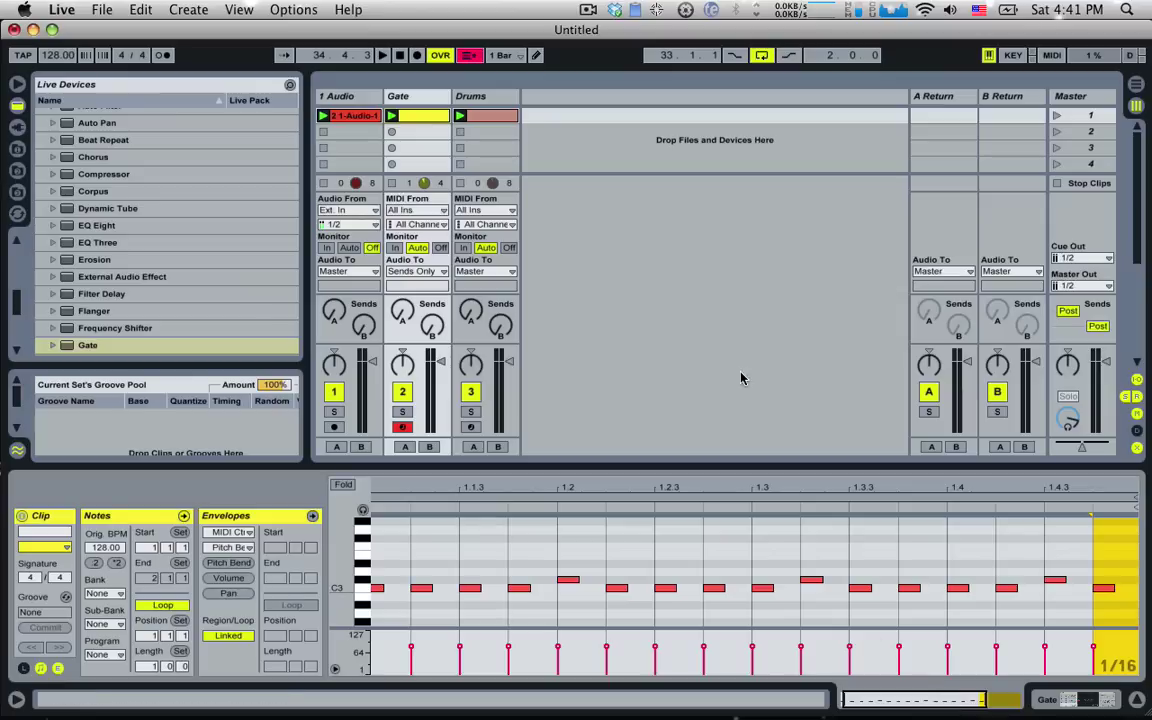
key("space")
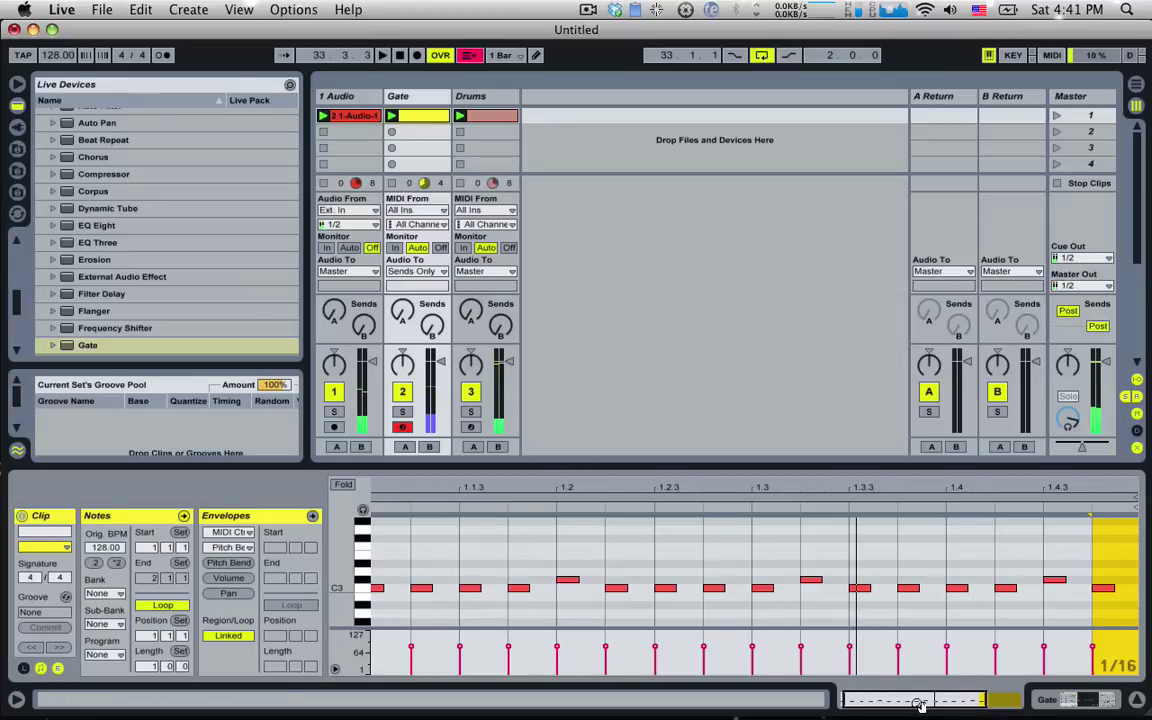
left_click_drag(918, 703, 906, 680)
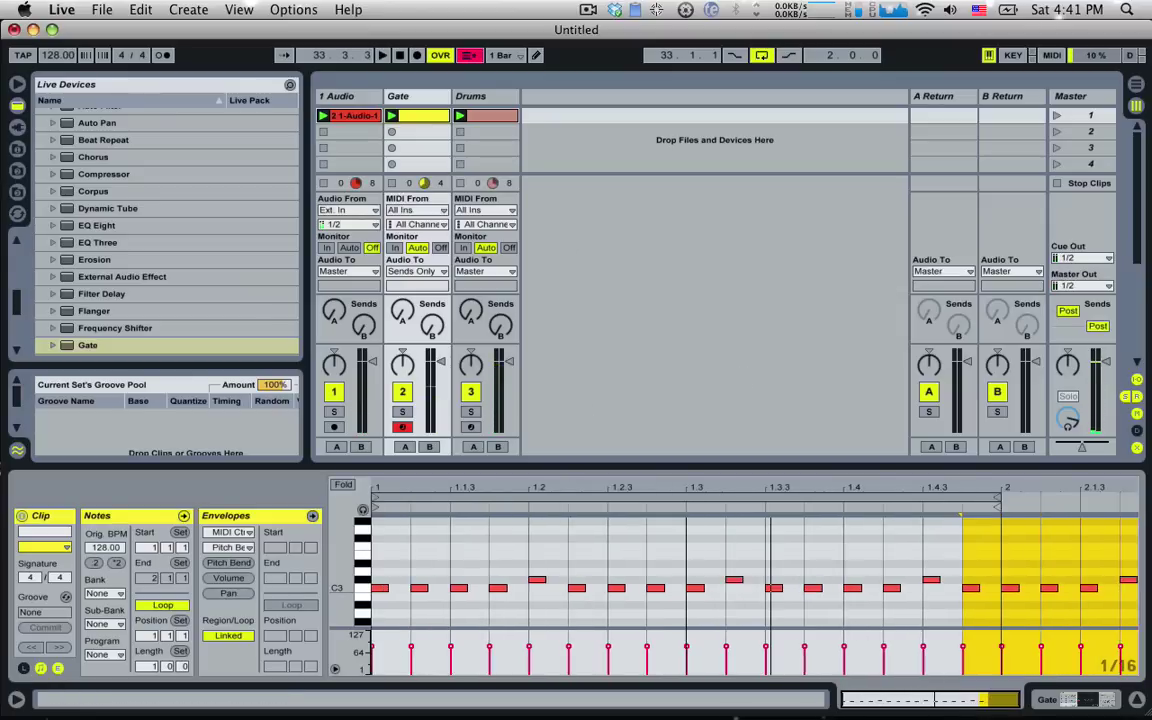
Create a second Gate clip with a sixteenth G3 note at 1.1 and pairs of shorter G3 notes at 1.1.3 and 1.1.4
double_click(415, 132)
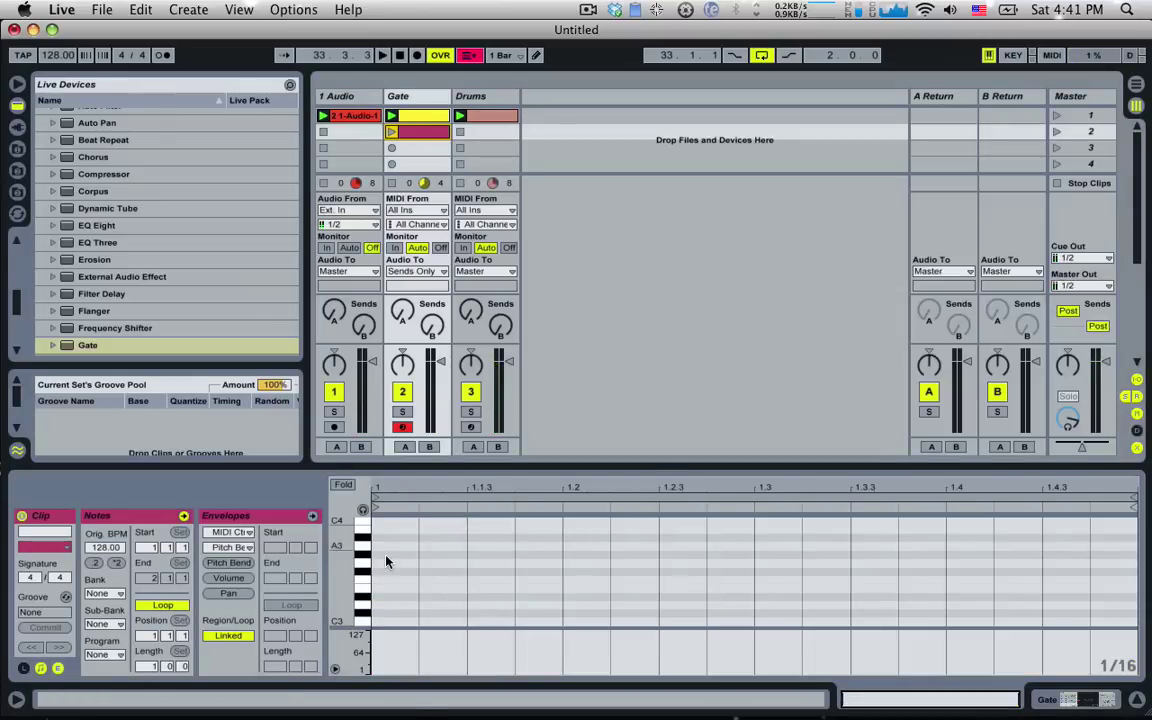
double_click(386, 562)
double_click(490, 563)
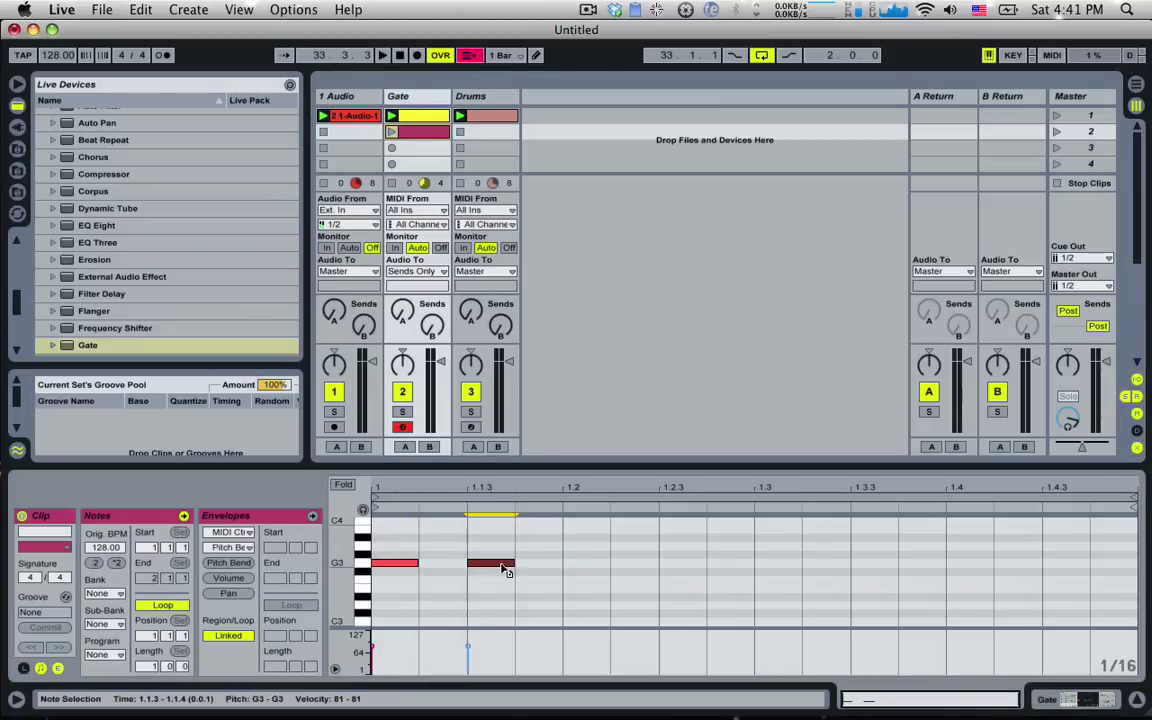
left_click_drag(517, 566, 483, 565)
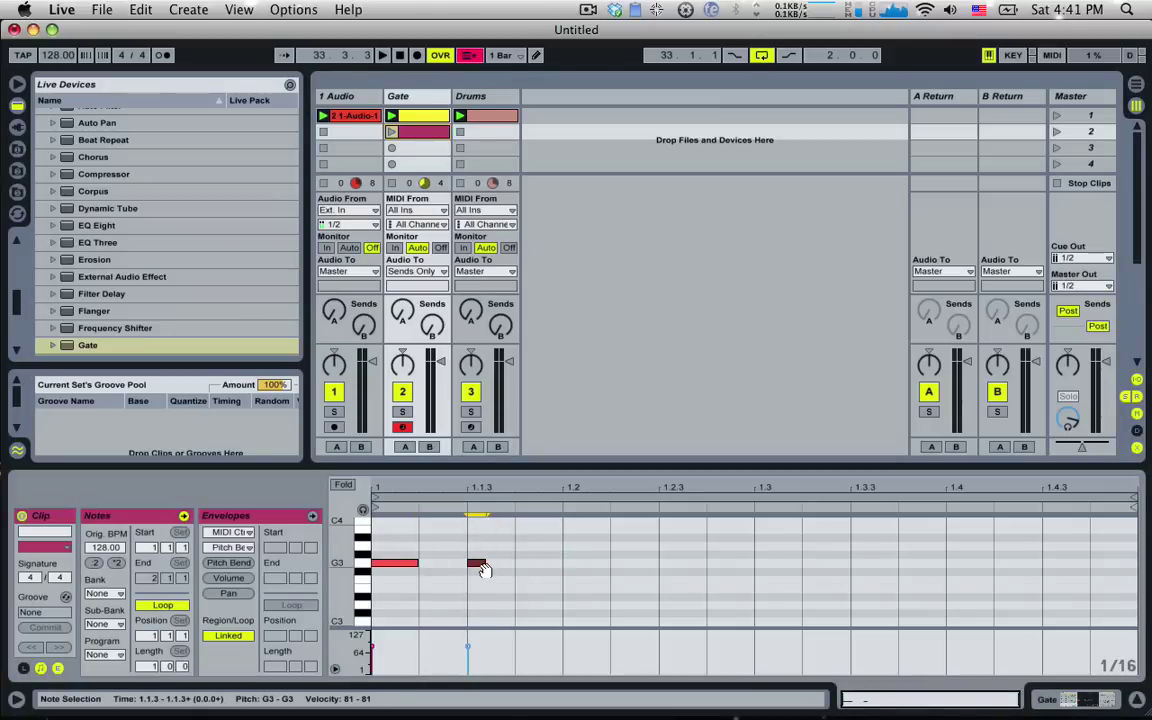
key("super+d")
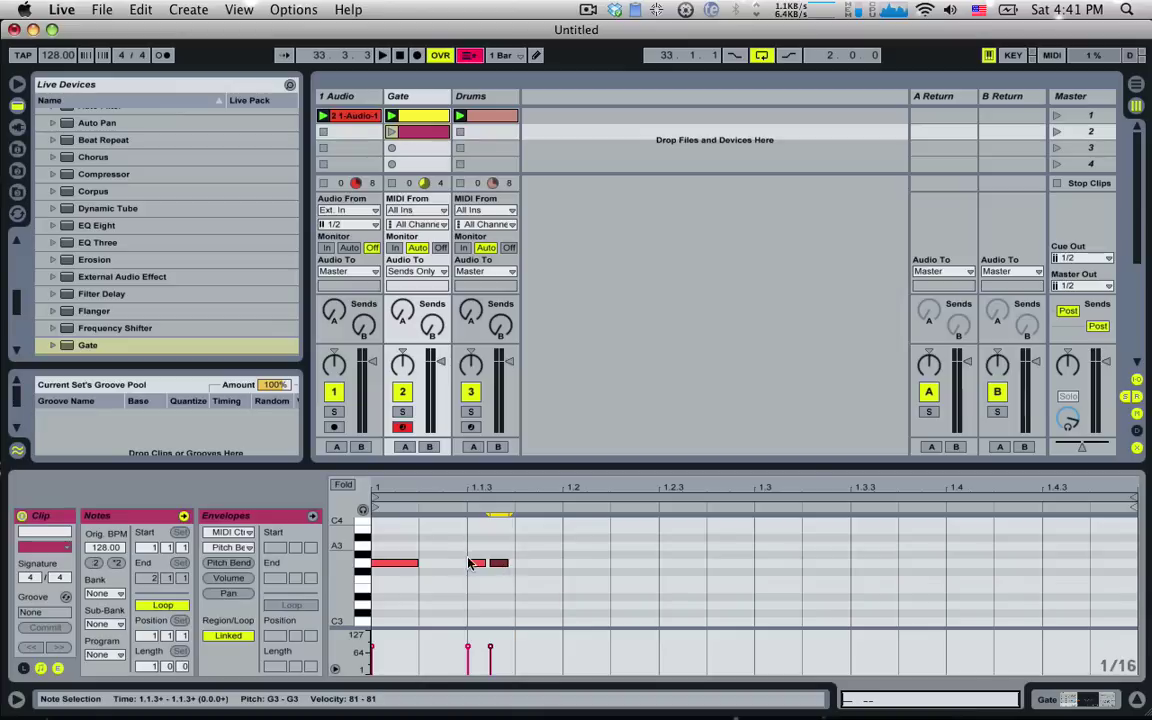
left_click_drag(462, 548, 514, 572)
key("super+d")
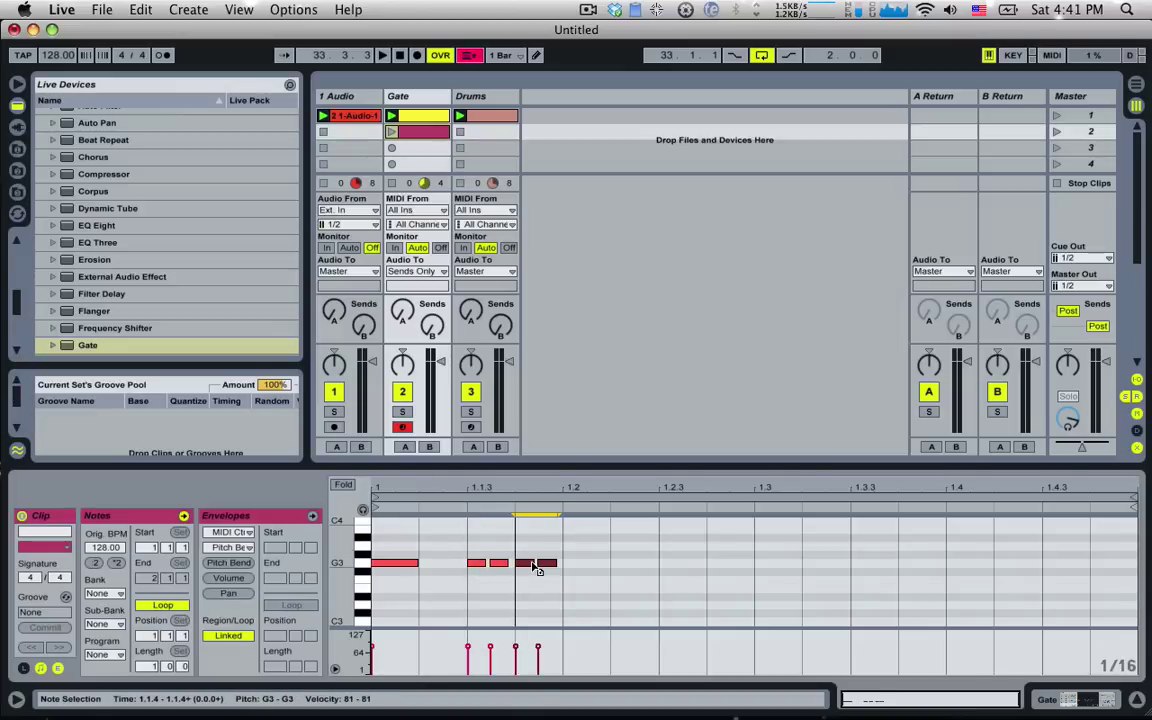
Add a three-sixteenth-long G3 note at 1.2 in the second Gate clip and duplicate it to 1.3
double_click(585, 563)
left_click_drag(610, 563, 674, 563)
key("super+d")
left_click_drag(812, 563, 841, 565)
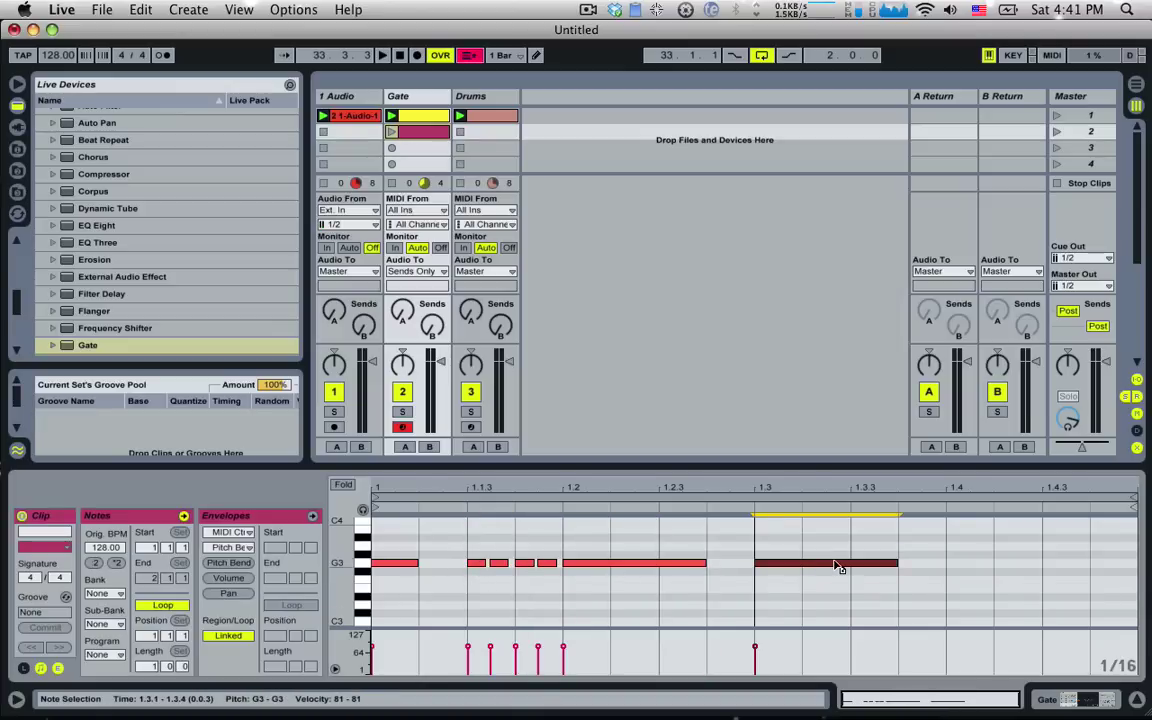
Fill beat 1.4 with four G3 notes about half a sixteenth long, one on each sixteenth
double_click(960, 564)
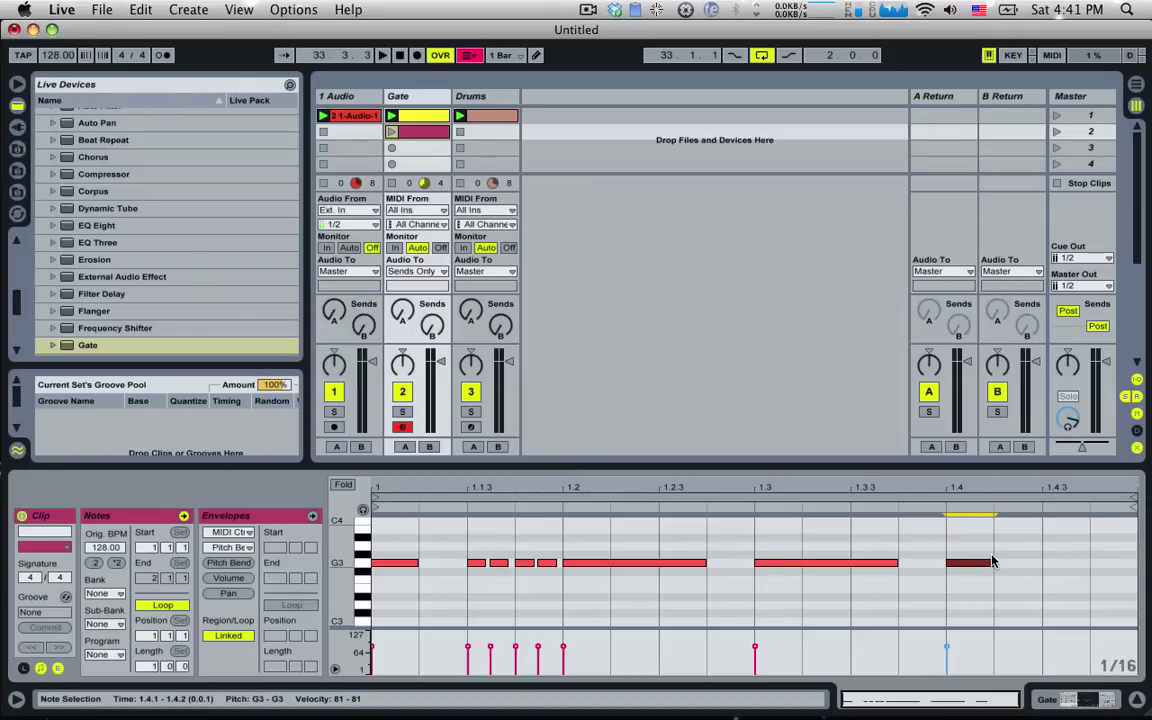
left_click_drag(993, 563, 972, 563)
key("super+d")
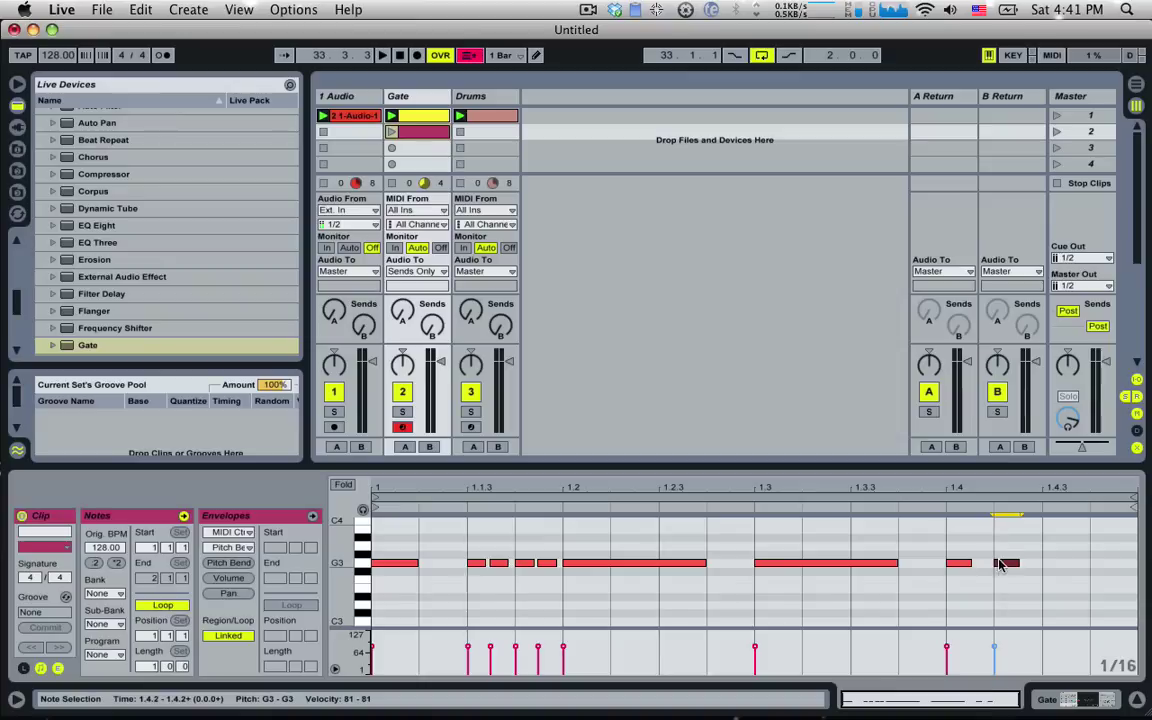
key("super+d")
key("super+d")
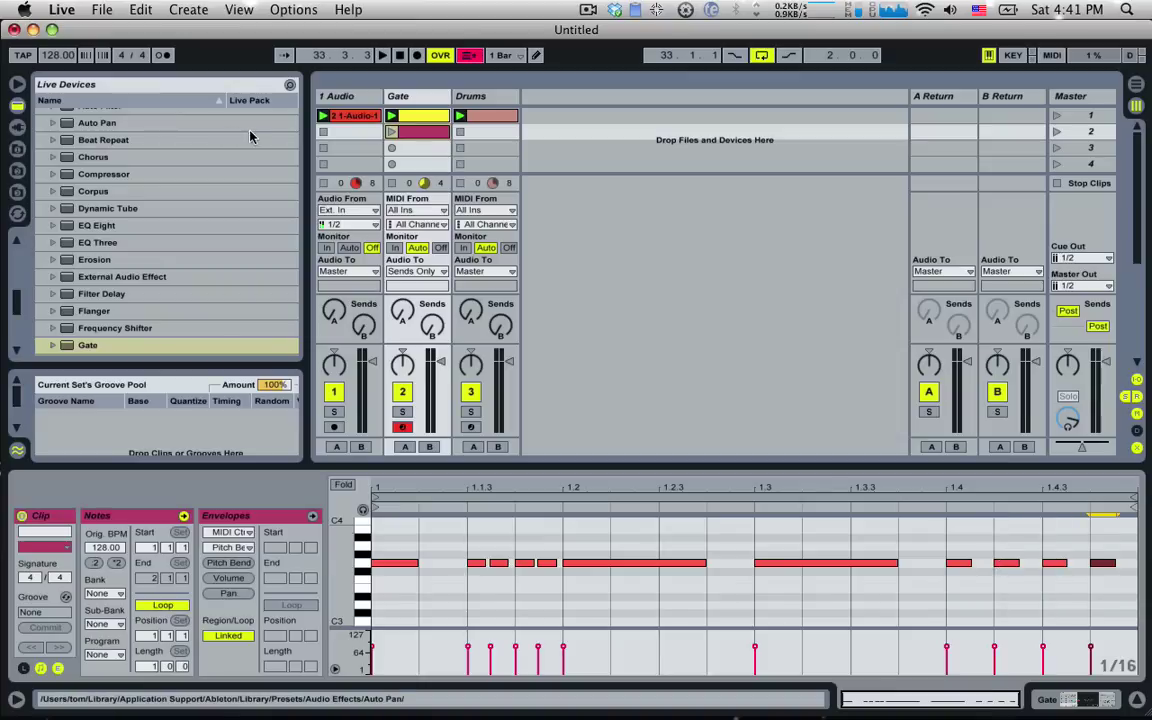
Launch the second Gate clip and shorten the four G3 notes at 1.1.3 and 1.1.4 to brief stabs
left_click(392, 132)
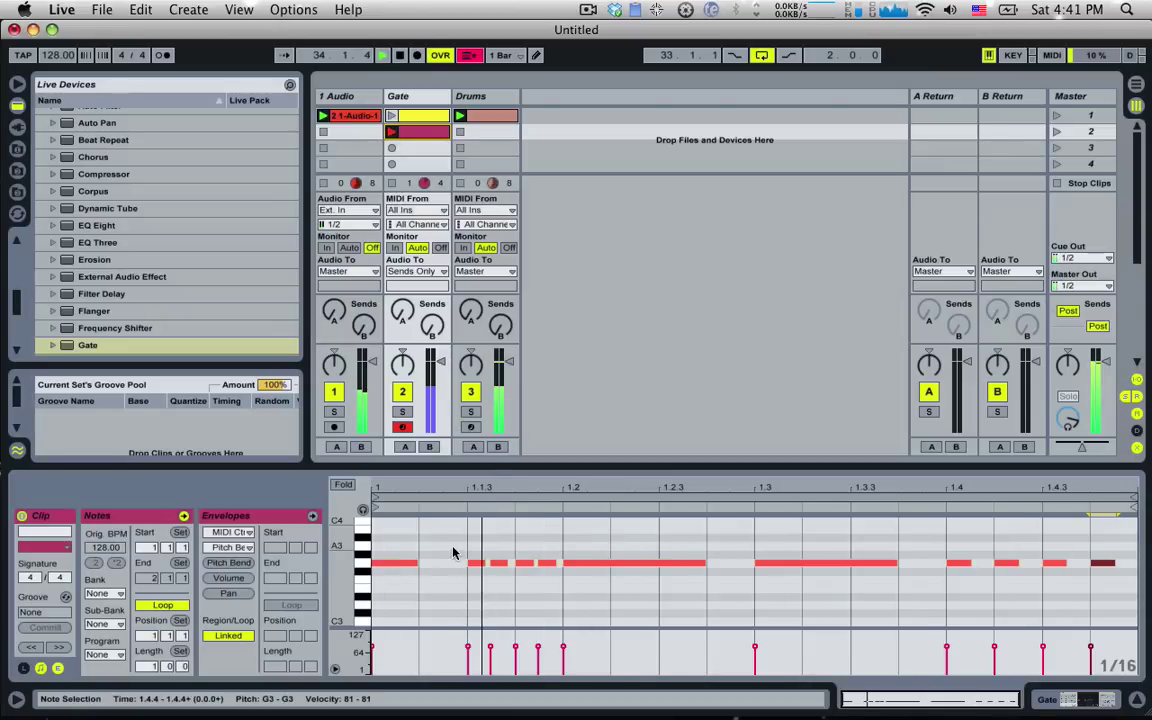
left_click_drag(455, 548, 540, 563)
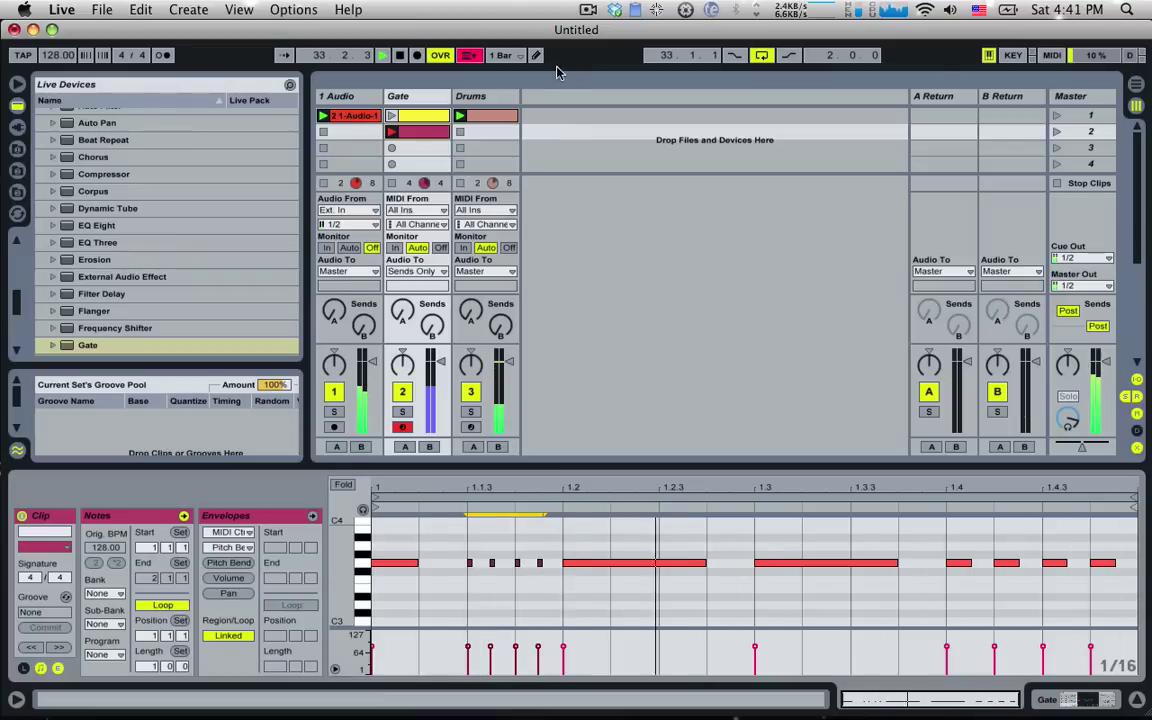
Add a Vocoder after the Gate effect on the 1 Audio track and set its Carrier to Pitch Tracking
left_click(346, 113)
left_click(346, 113)
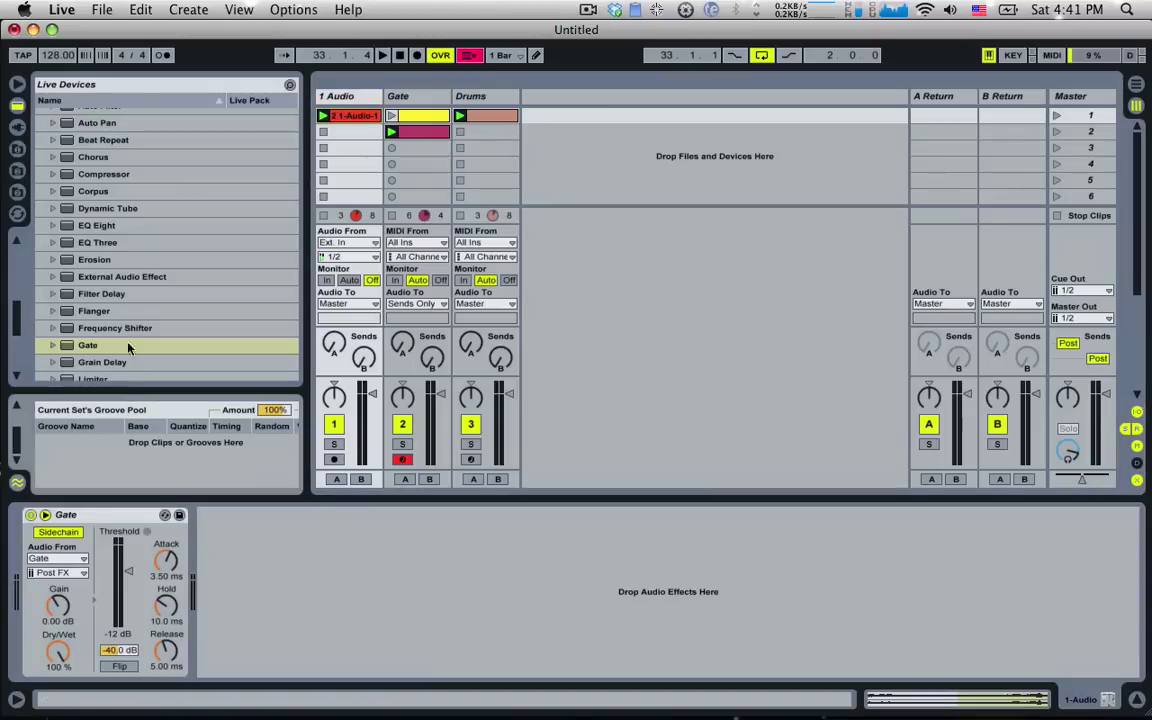
scroll(120, 320, "down", 5)
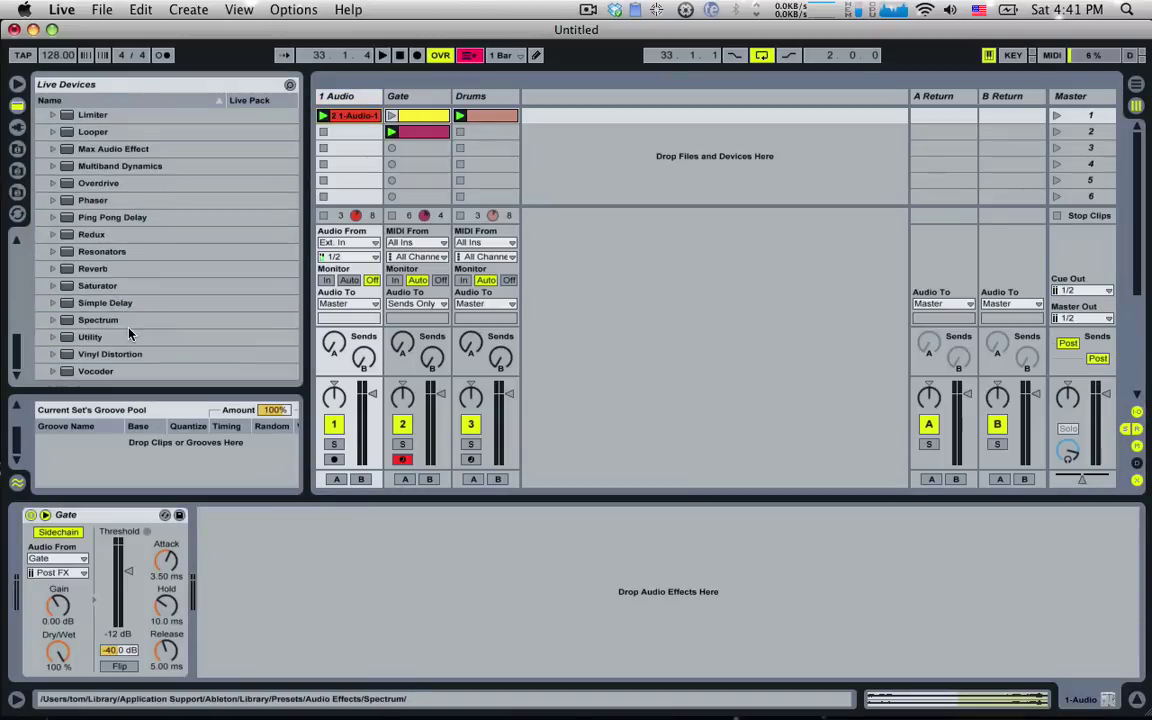
double_click(100, 371)
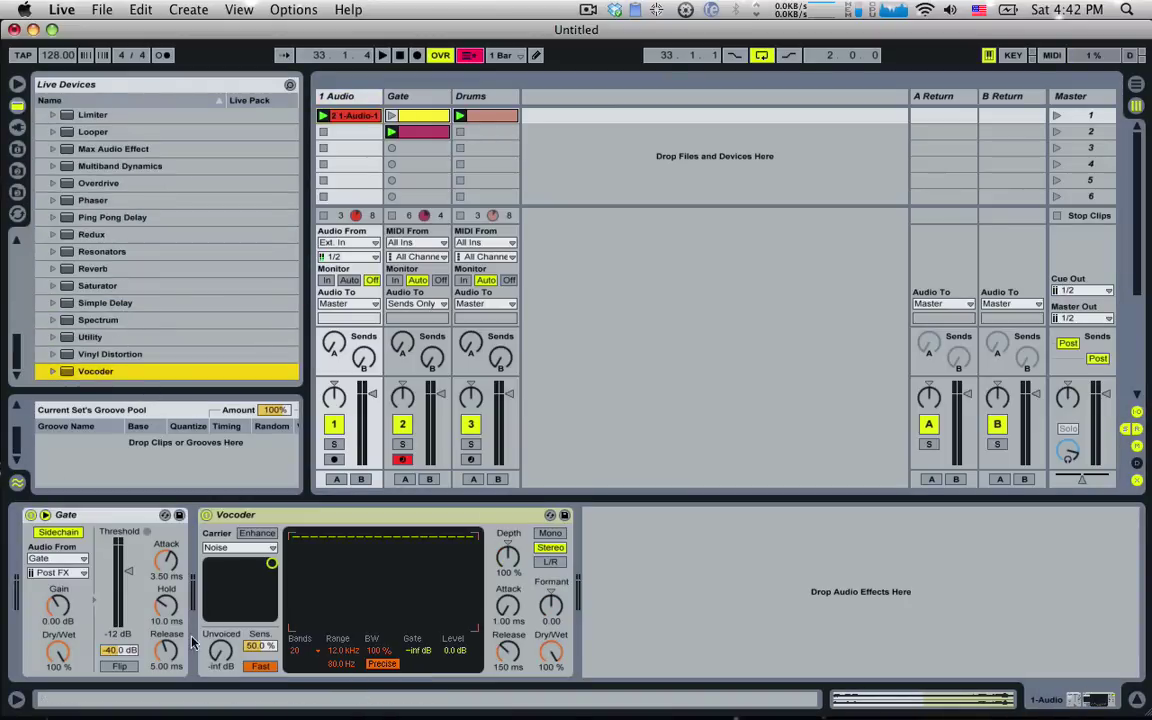
left_click(238, 548)
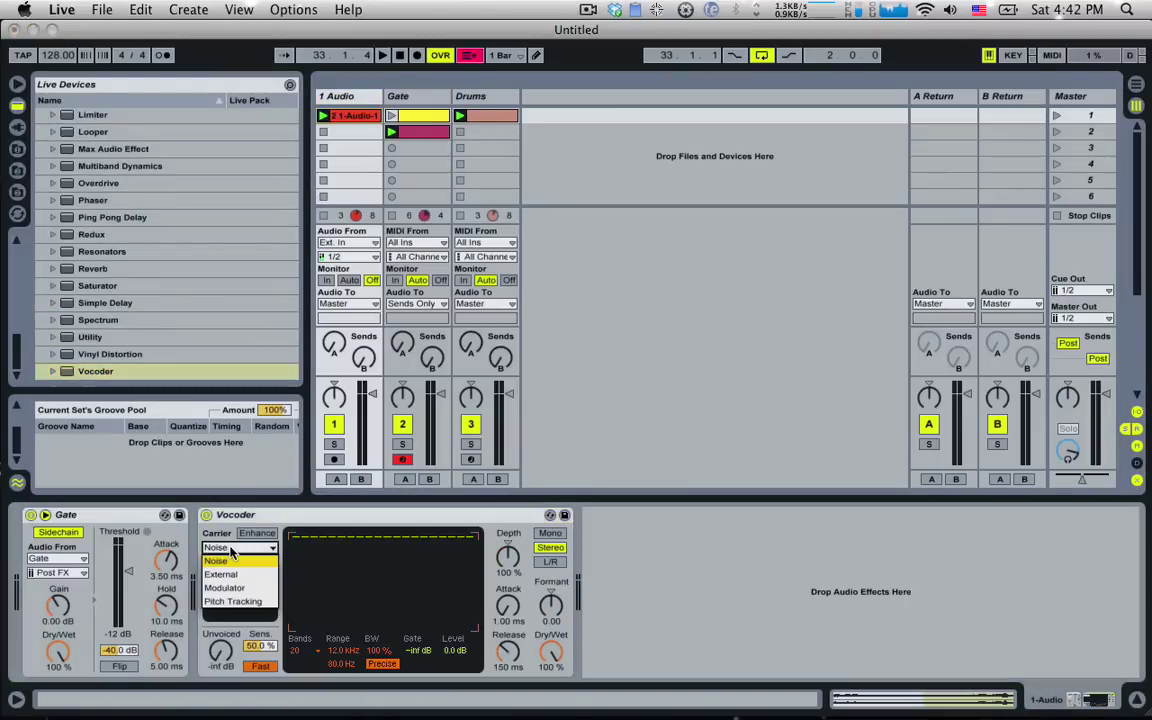
left_click(234, 601)
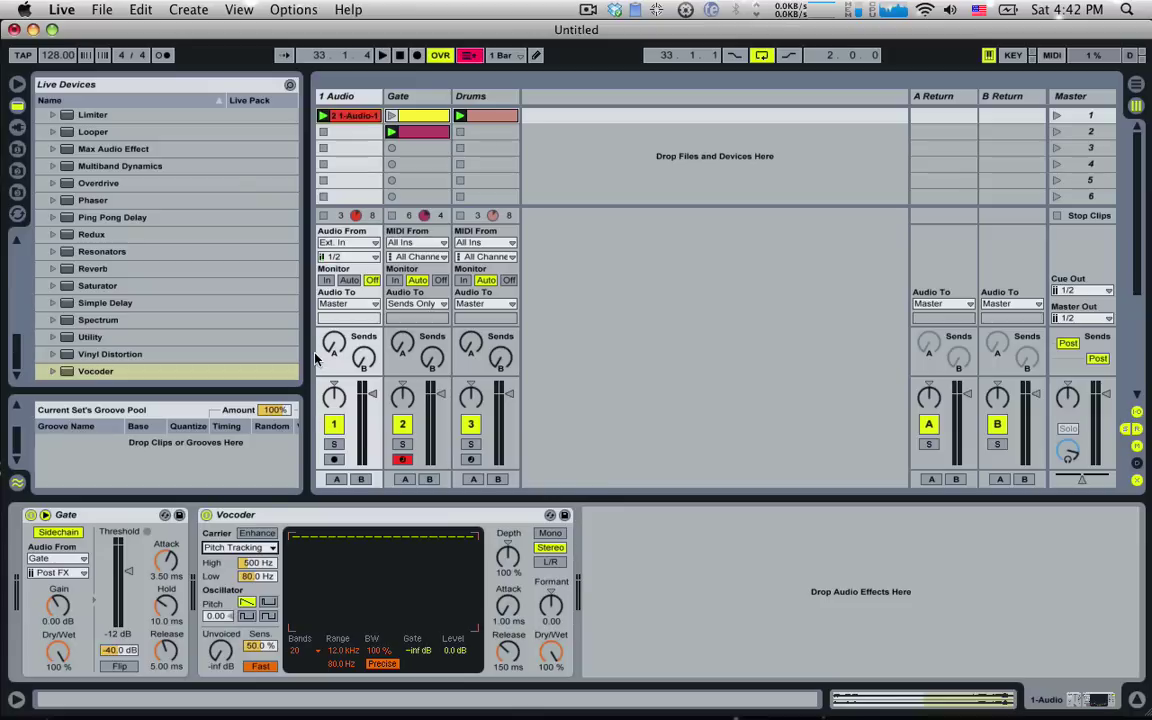
Audition the vocoded audio while setting the Vocoder's oscillator pitch to -11.8 and its waveform to sawtooth
key("space")
left_click(250, 616)
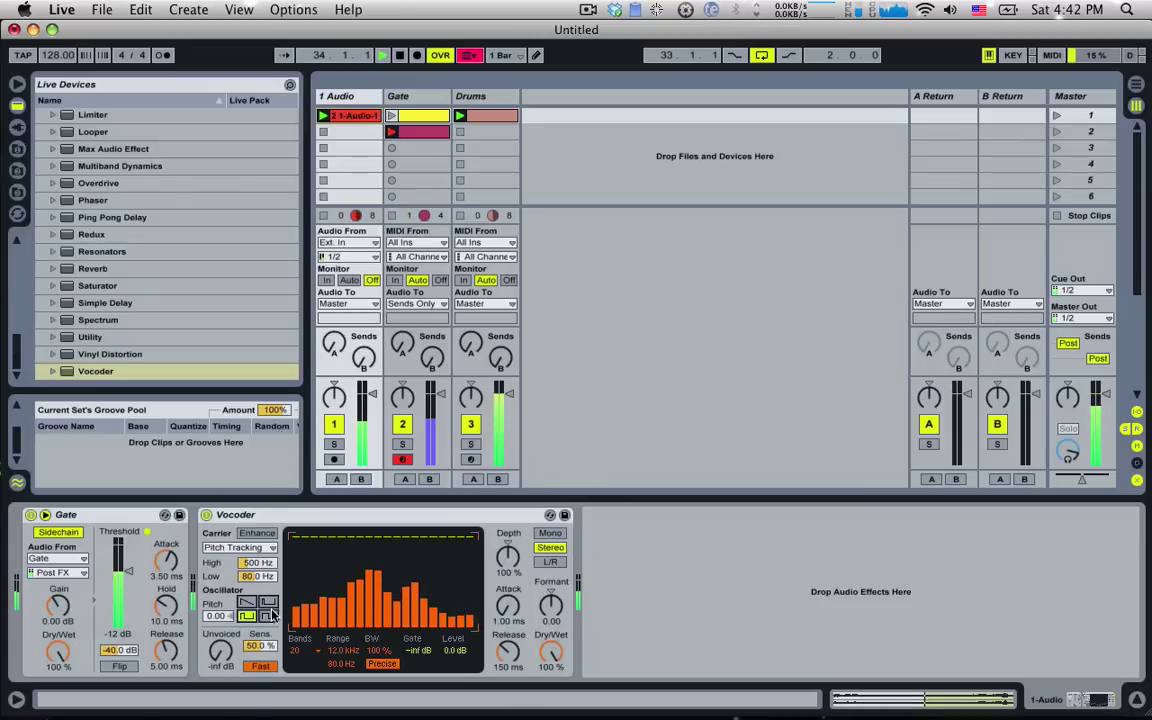
left_click(217, 616)
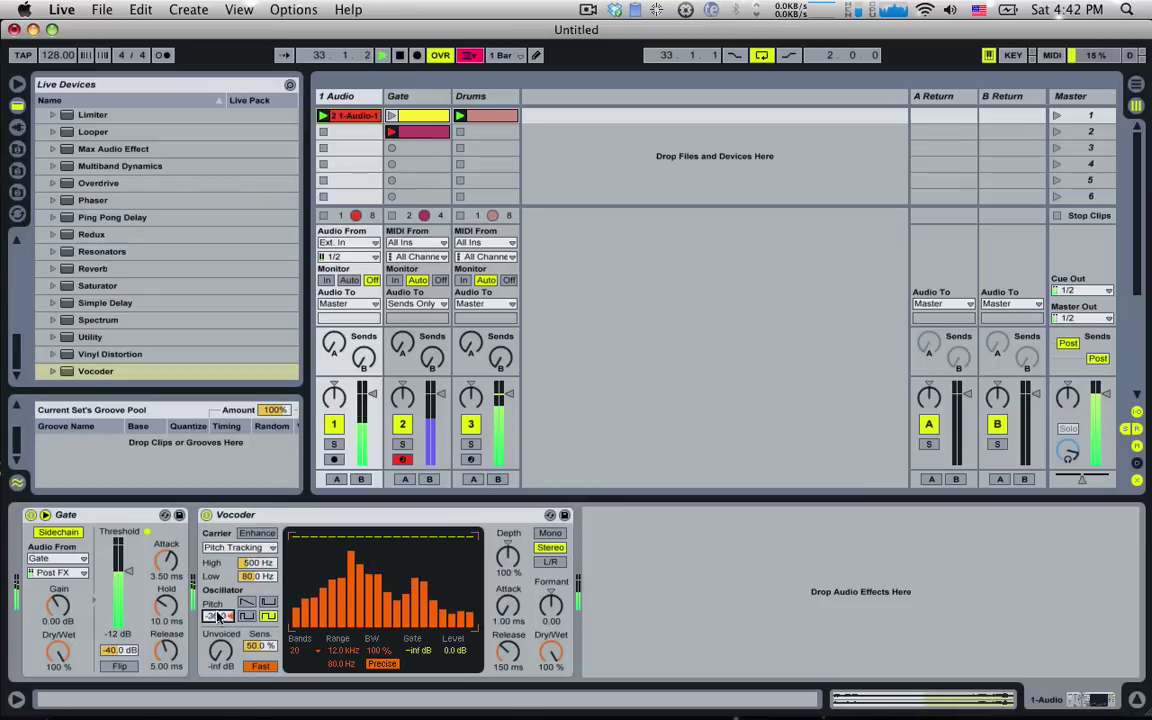
type("5")
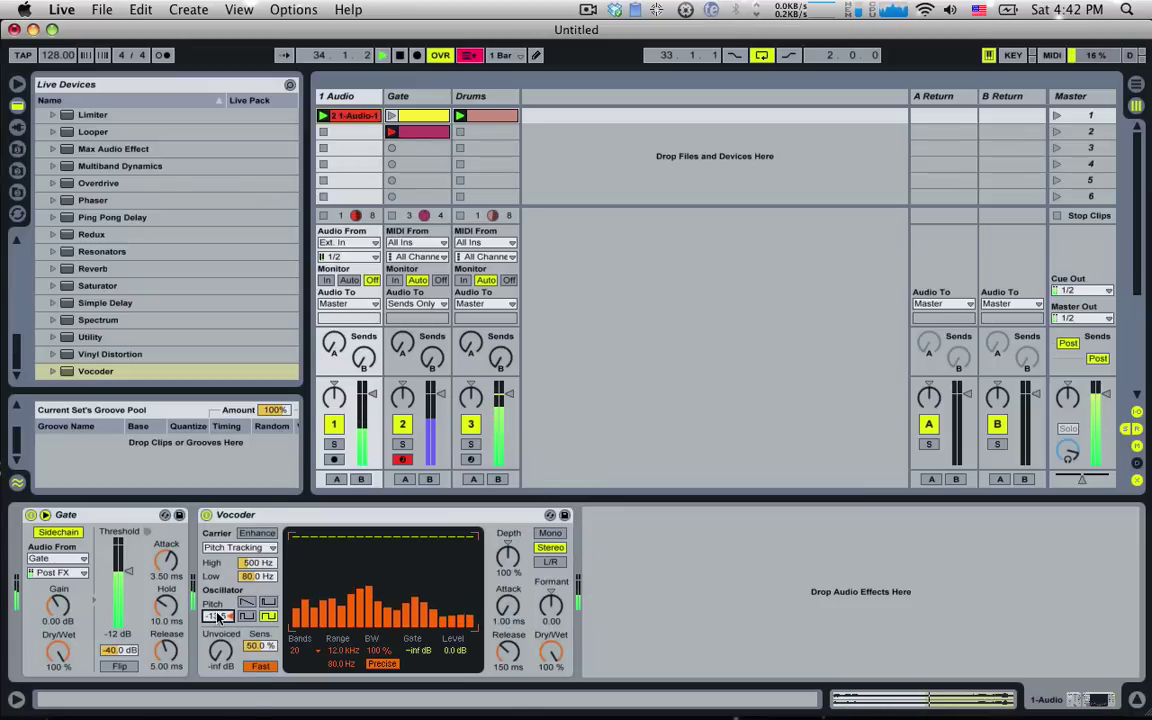
key("Return")
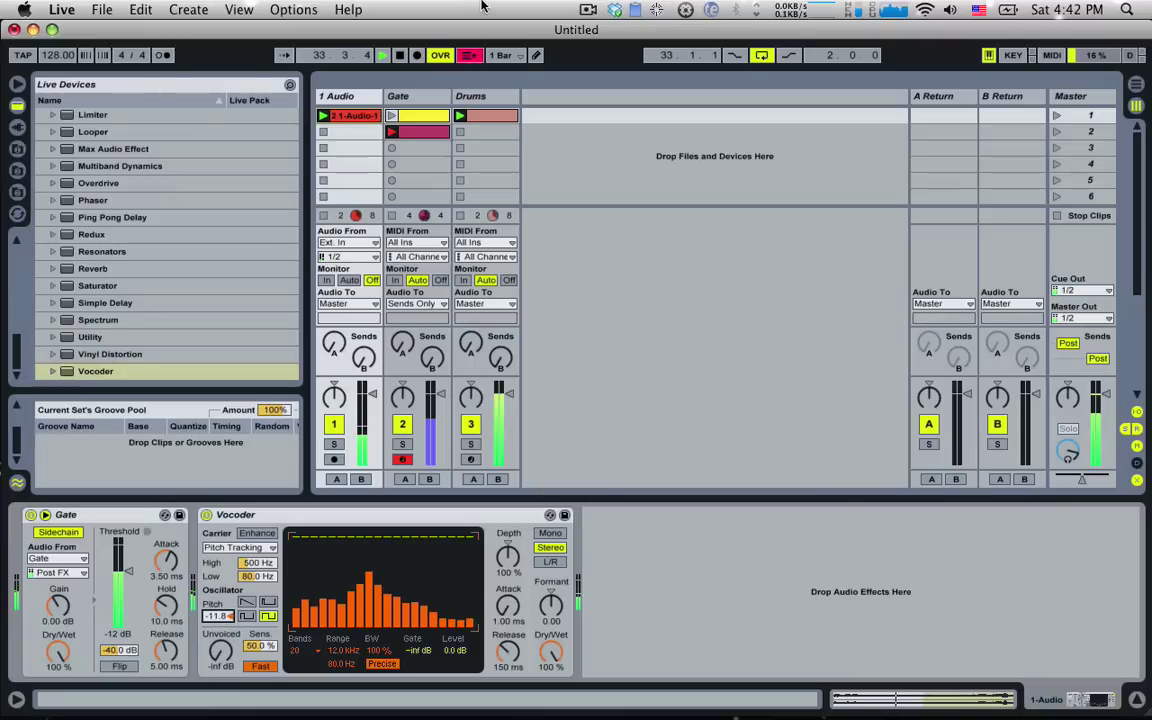
left_click(246, 603)
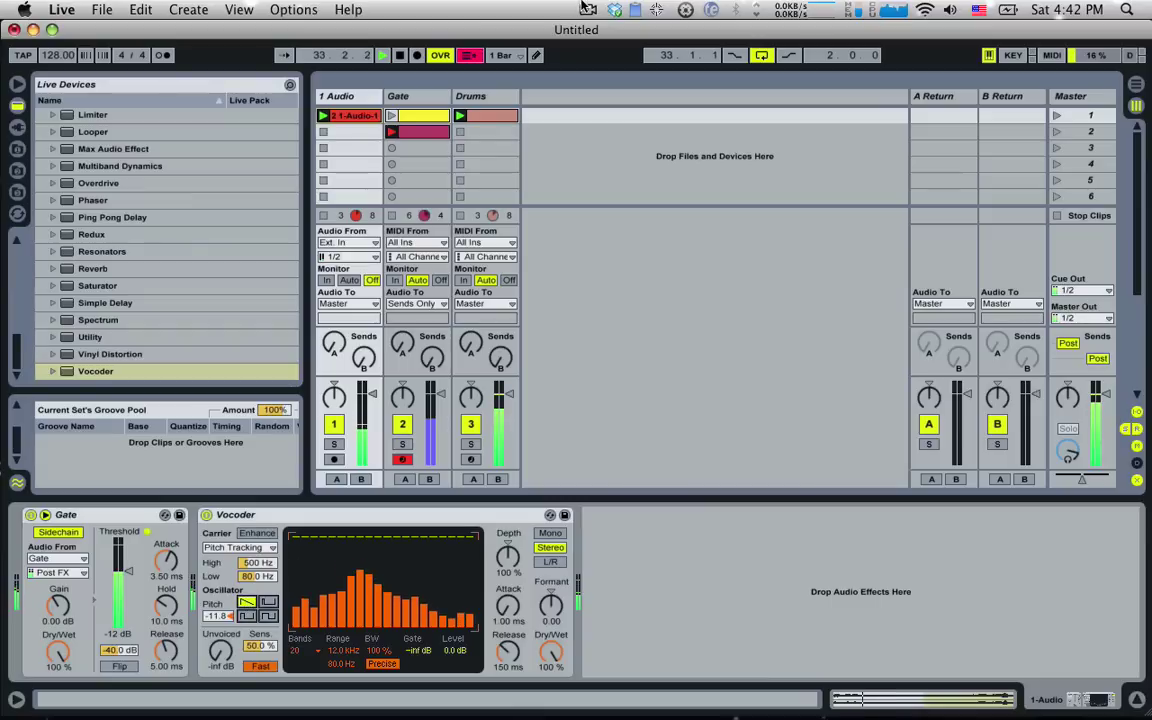
Move the Vocoder in front of the Gate effect on the 1 Audio track and stop playback
left_click(255, 515)
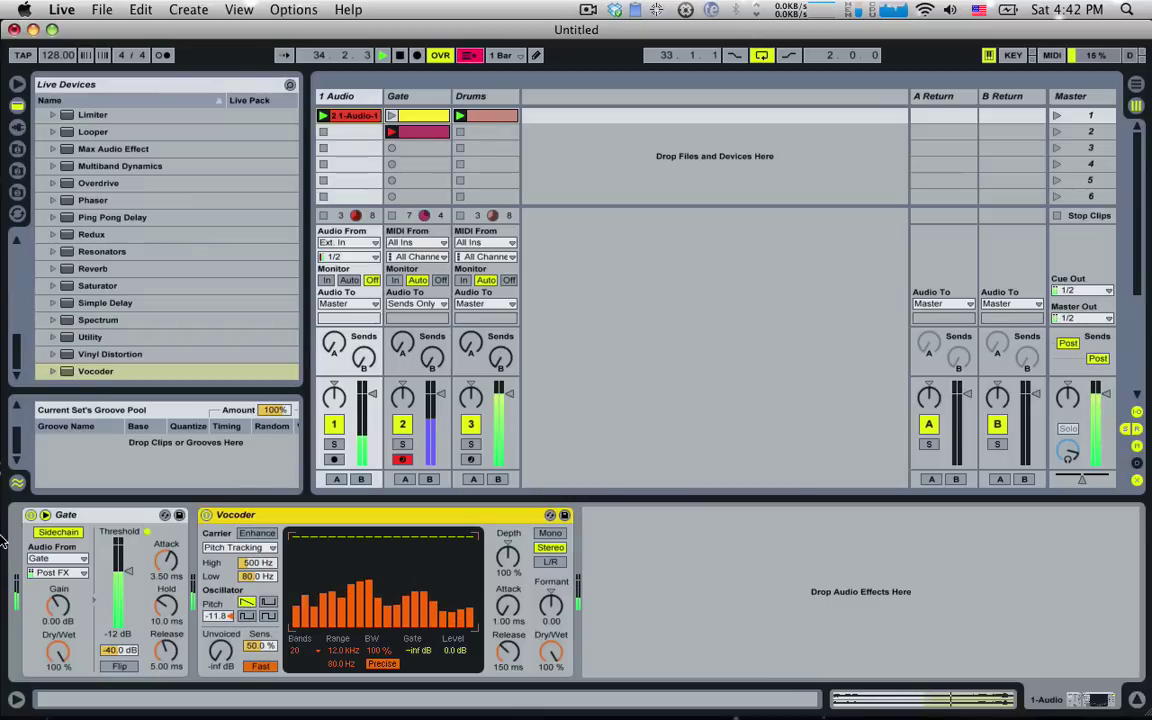
left_click_drag(18, 535, 20, 535)
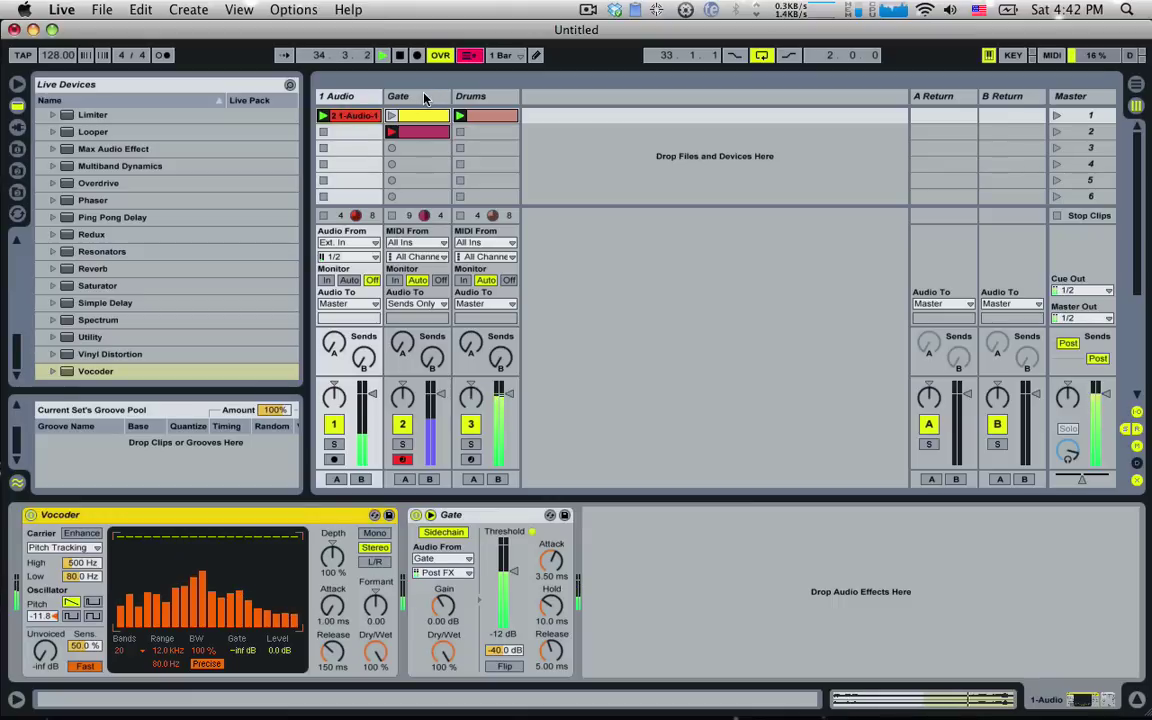
key("space")
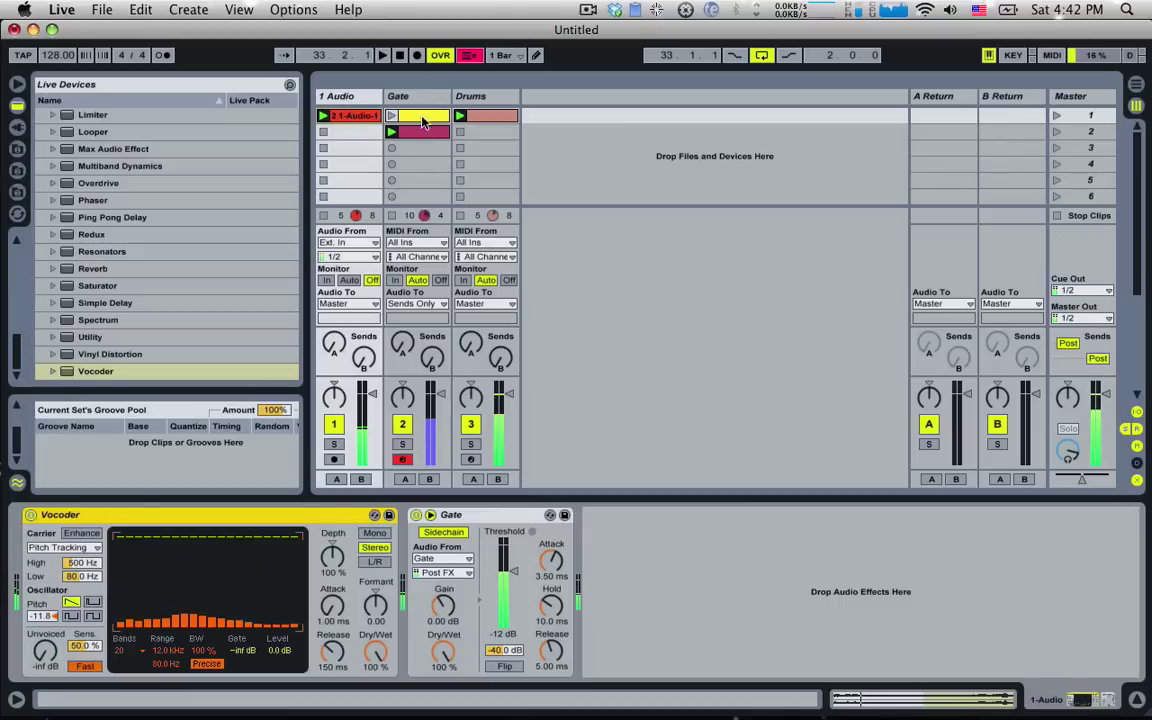
Create Gate clips in slots 4 and 5 and add a sixteenth C3 note at 1.1 to the slot 4 clip
double_click(416, 168)
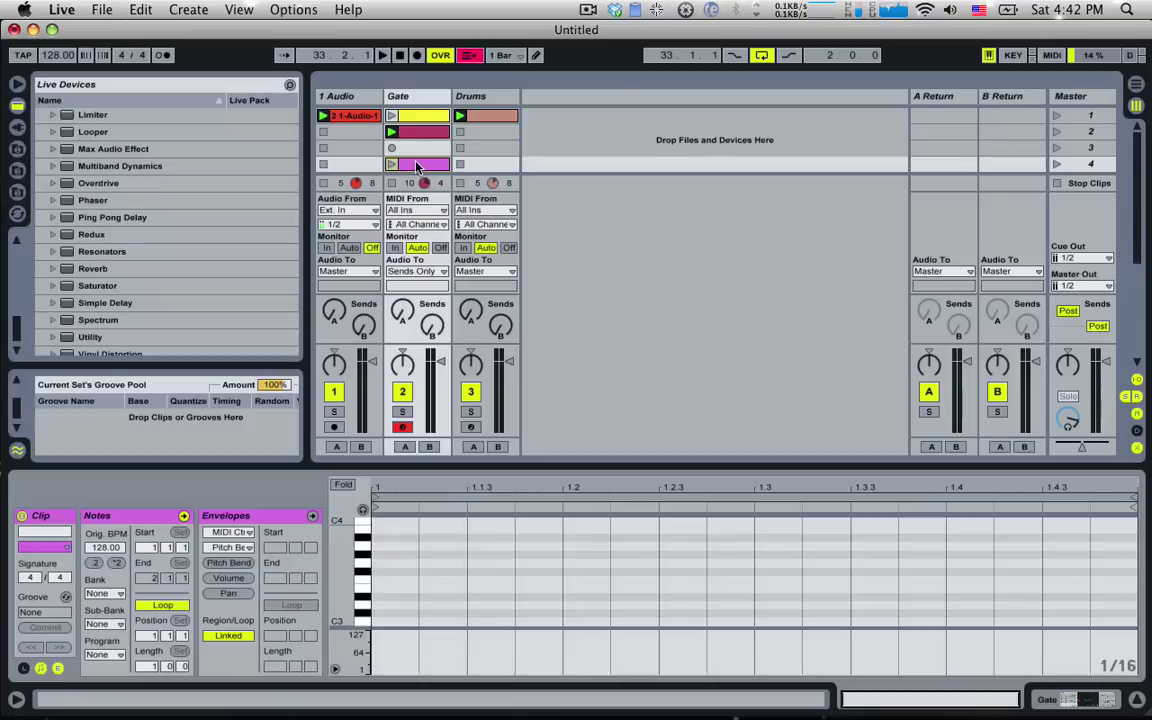
key("super+alt+i")
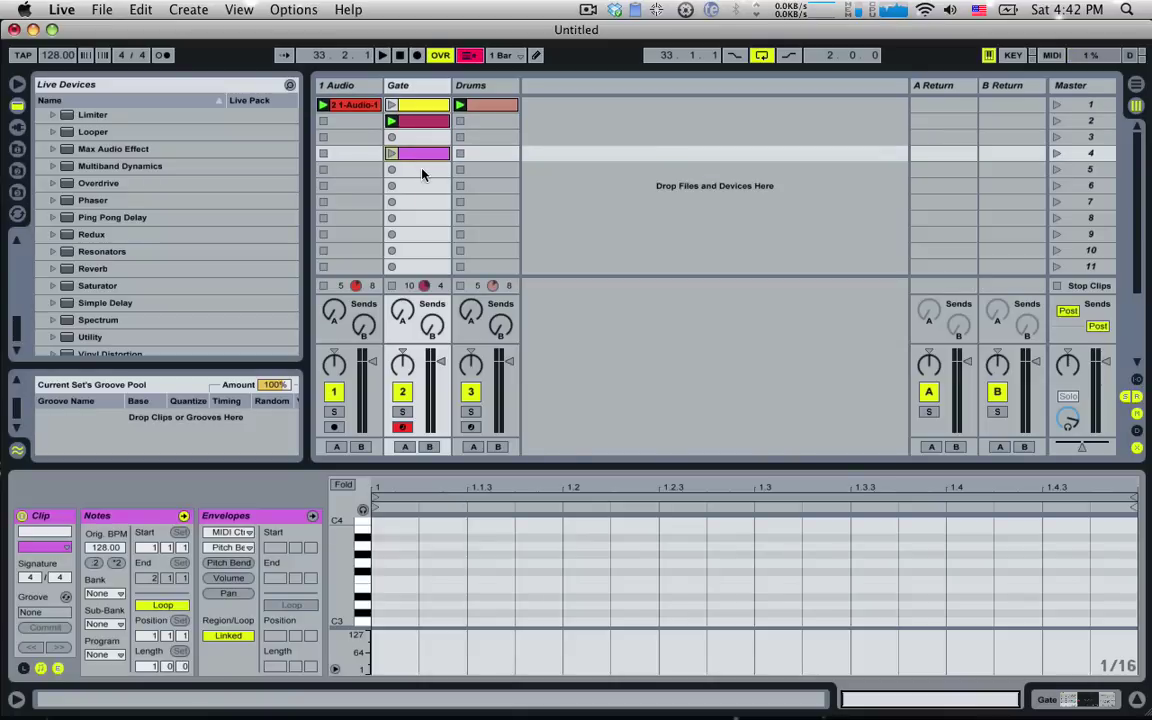
double_click(427, 174)
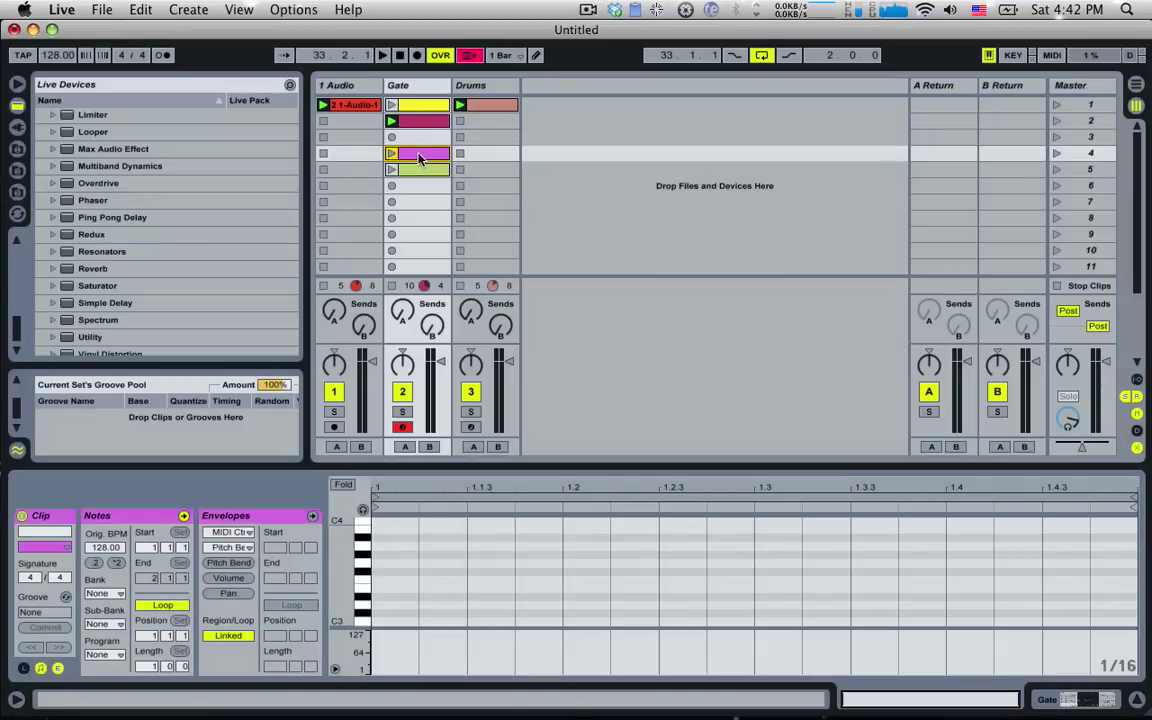
double_click(378, 622)
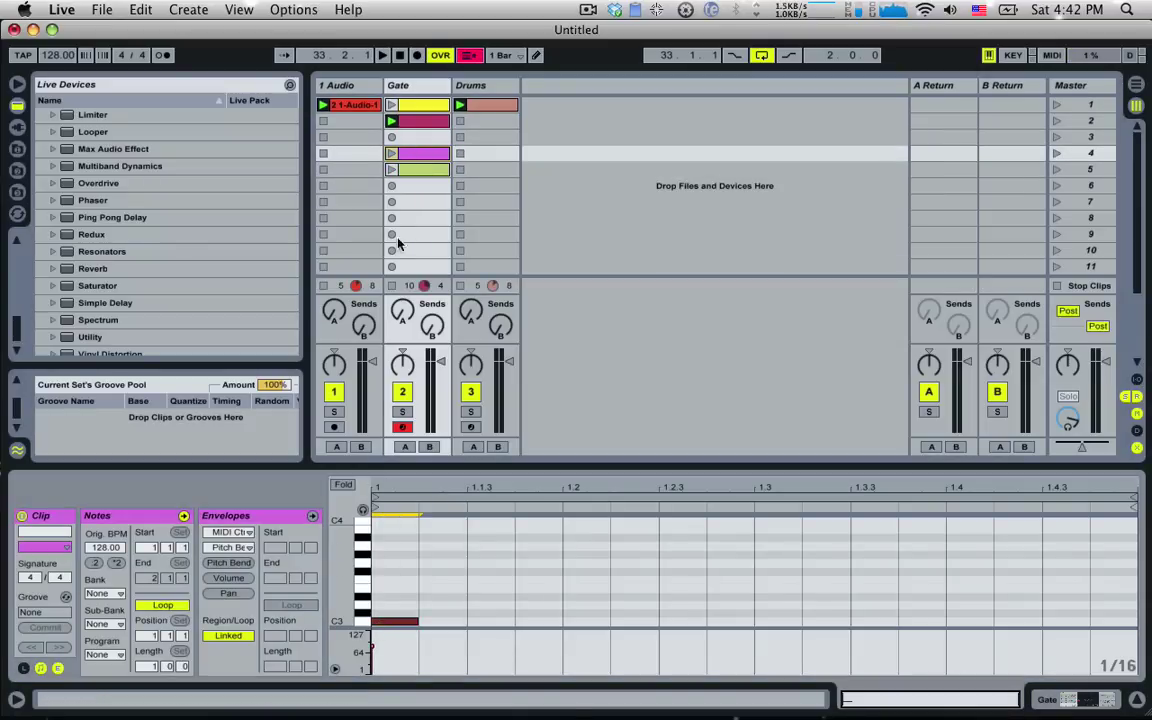
Set the Follow Action of both Gate clips in slots 4 and 5 to Any after 0.0.1 and launch the slot 4 clip
left_click(432, 172)
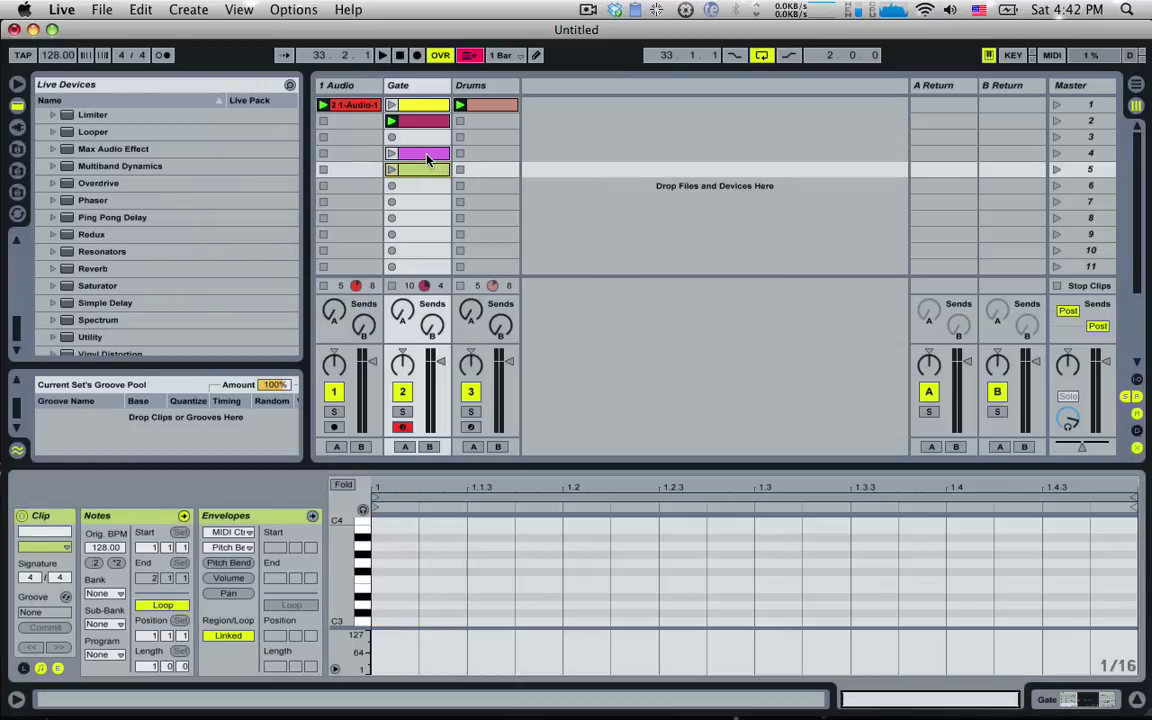
left_click(427, 158, "shift")
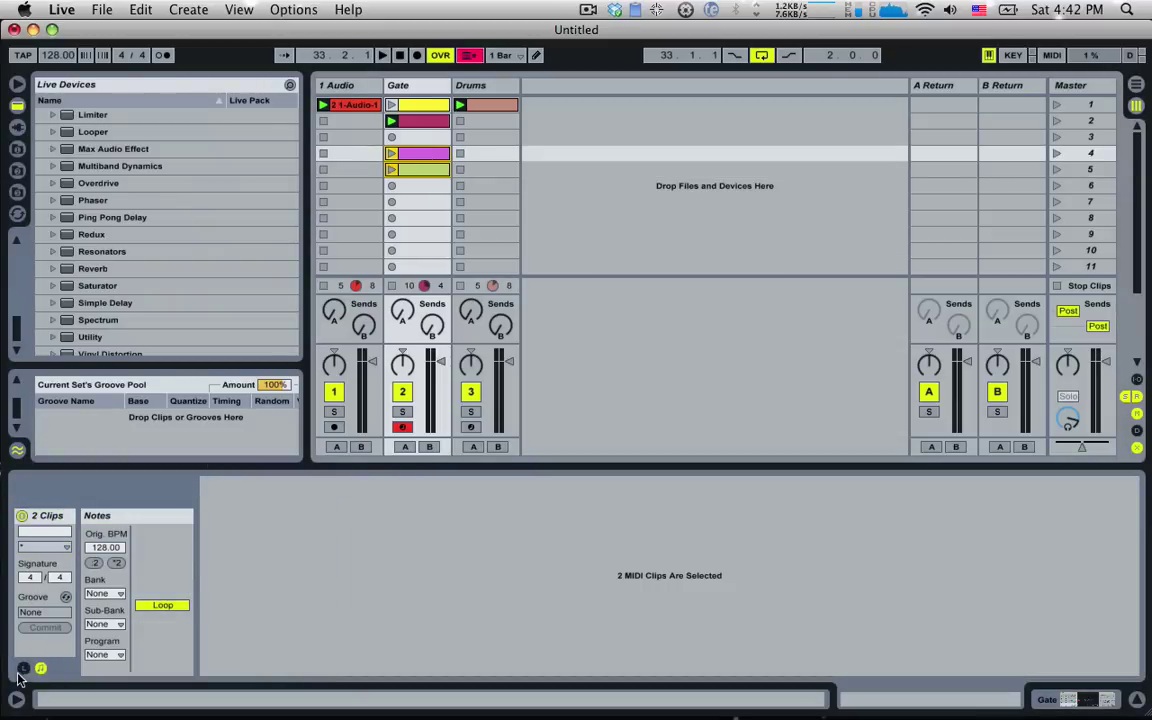
left_click(23, 669)
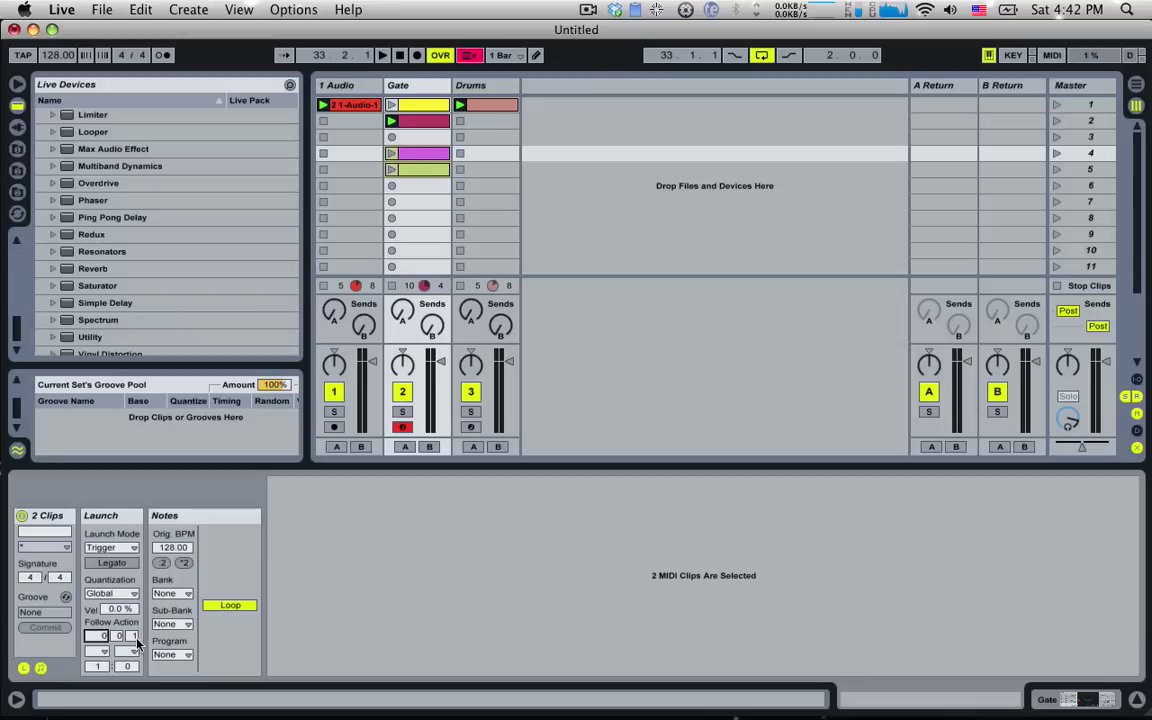
left_click(110, 657)
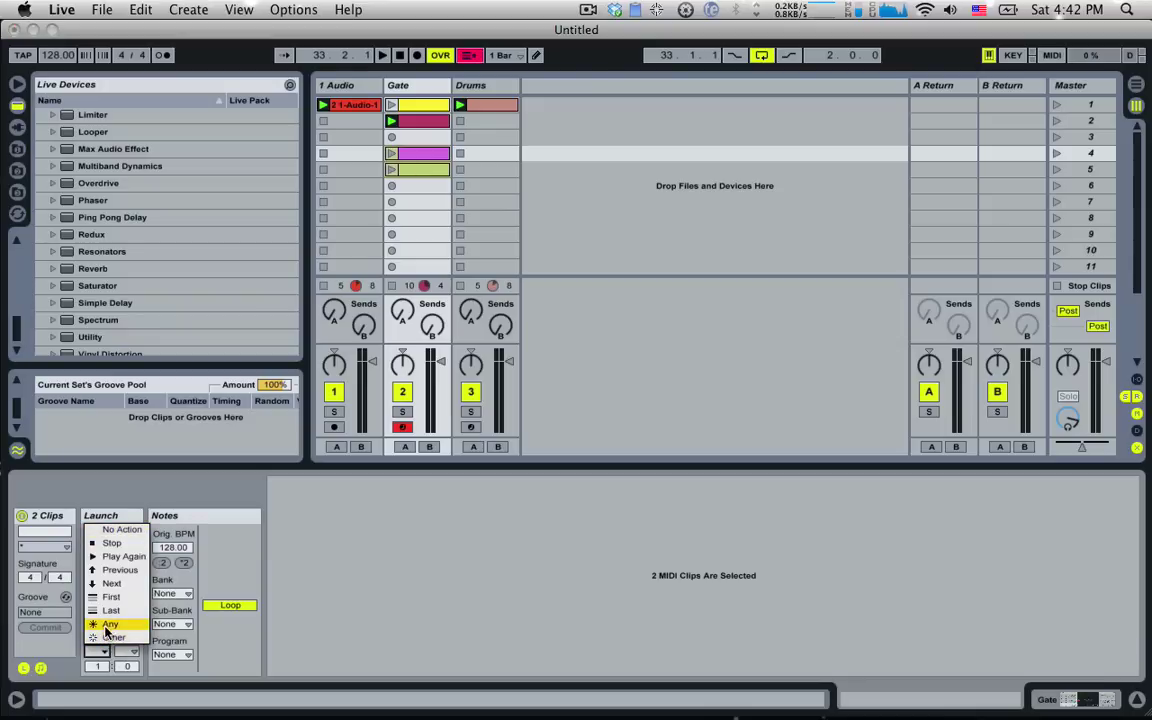
left_click(107, 626)
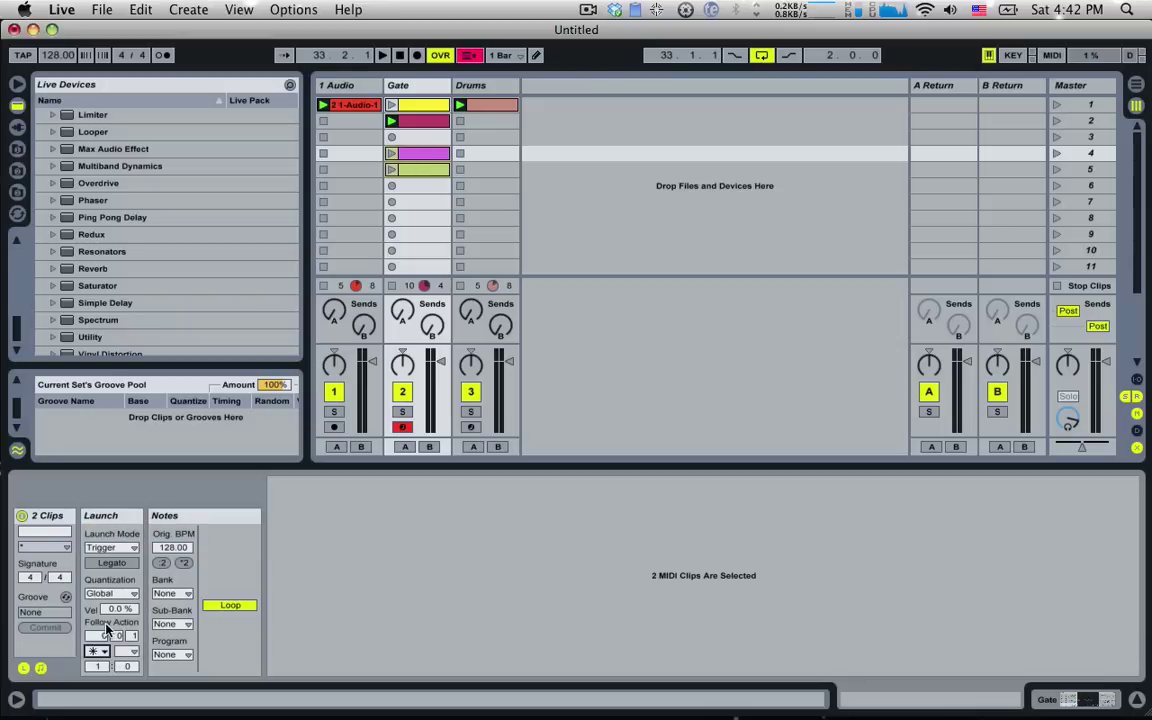
left_click(392, 154)
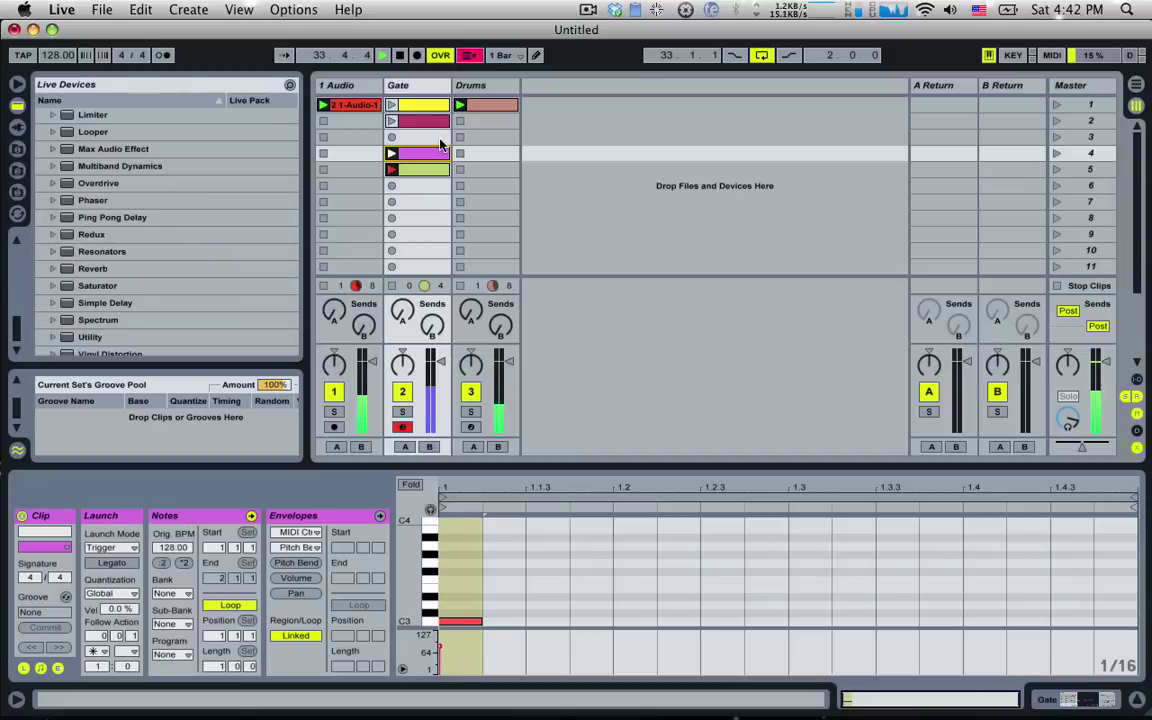
Create a Gate clip in slot 6 with two very short C3 notes at 1.1.1 and 1.1.2
left_click(418, 188)
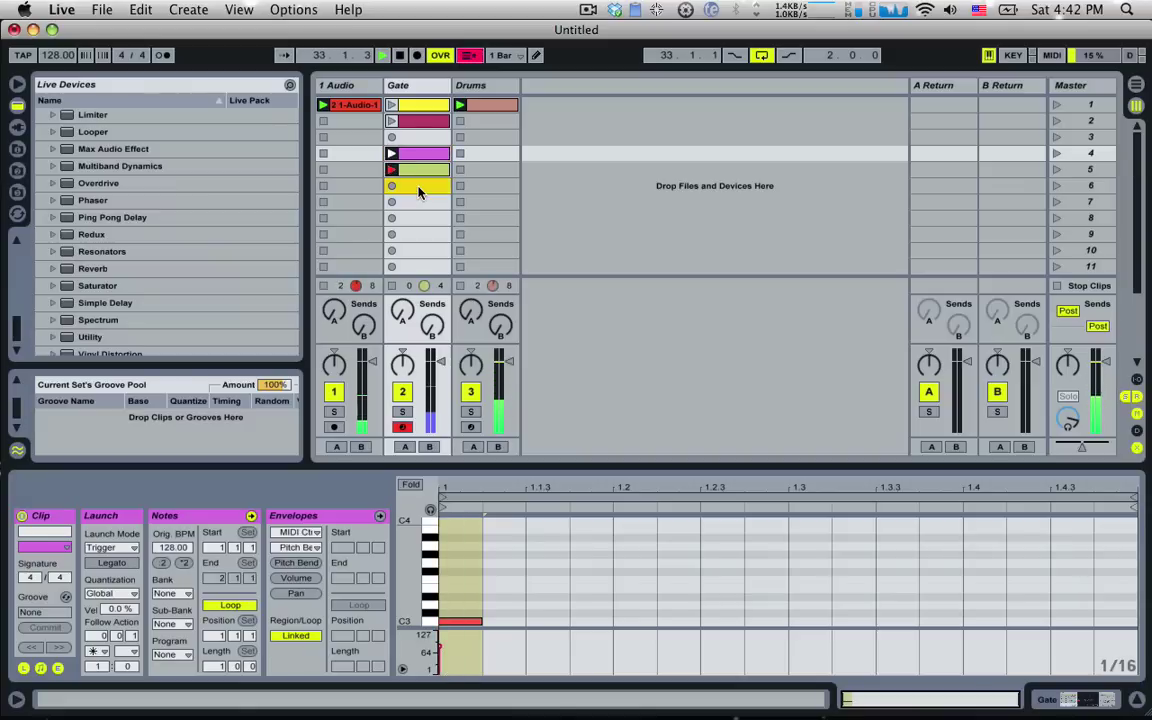
double_click(462, 624)
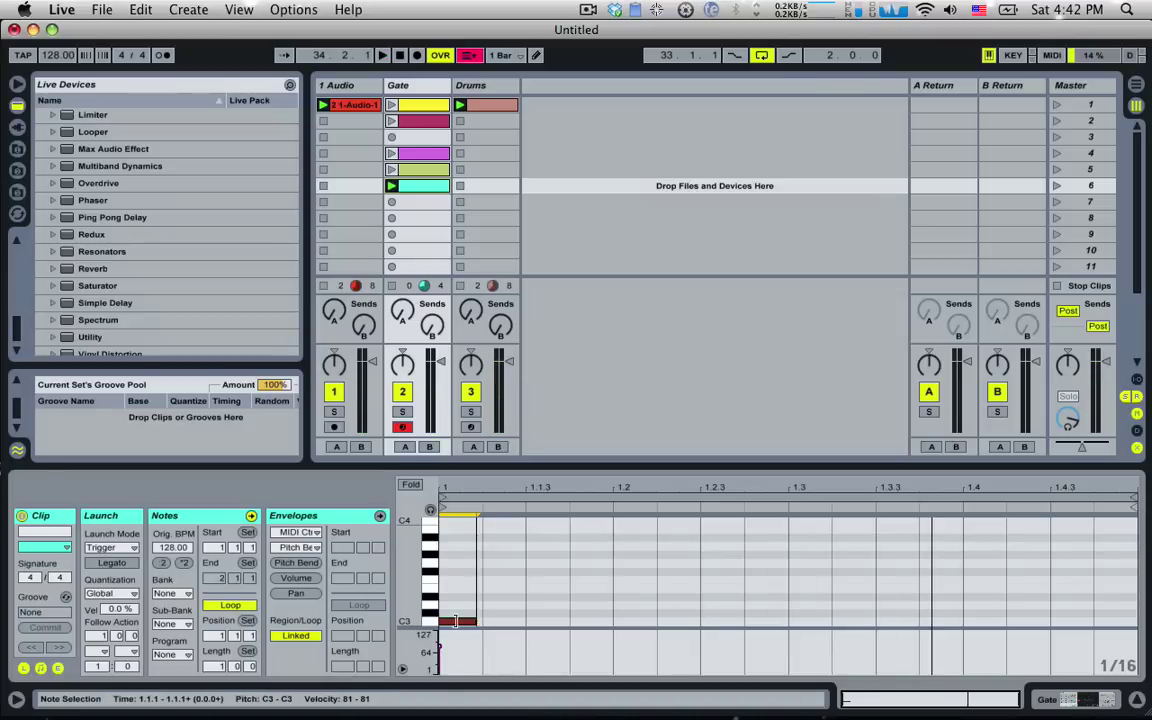
left_click_drag(479, 621, 446, 621)
double_click(487, 621)
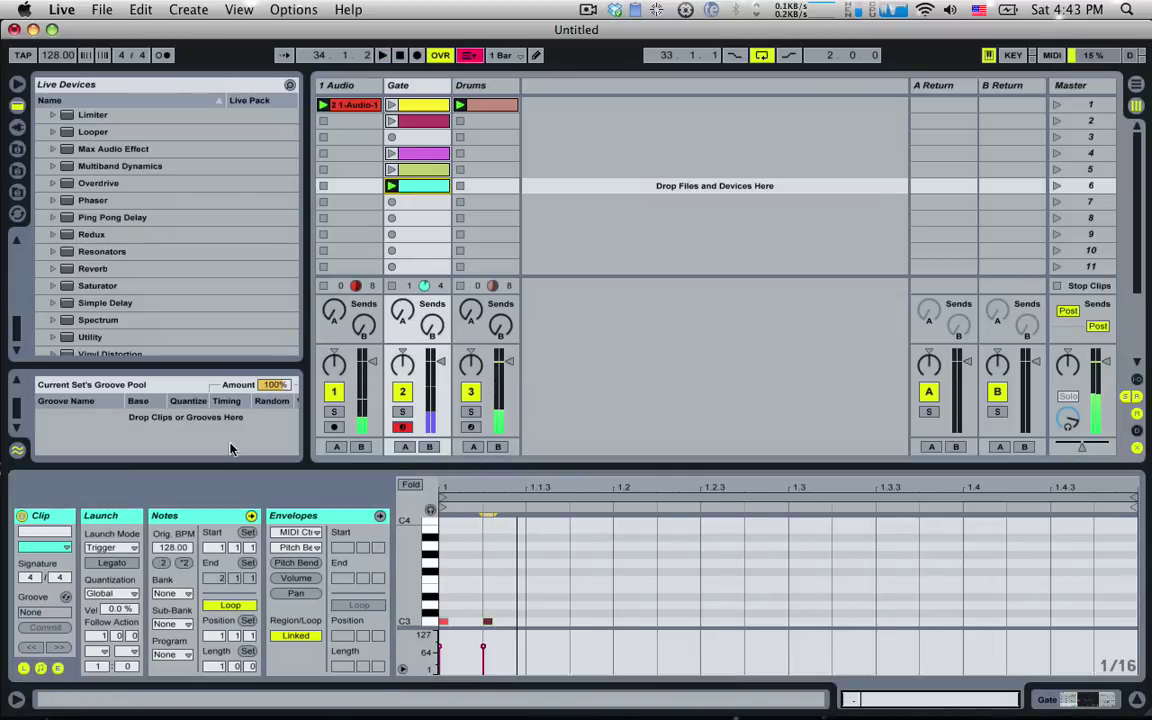
Set the slot 6 Gate clip's Follow Action to Any after 0.0.1 and launch it
left_click(96, 653)
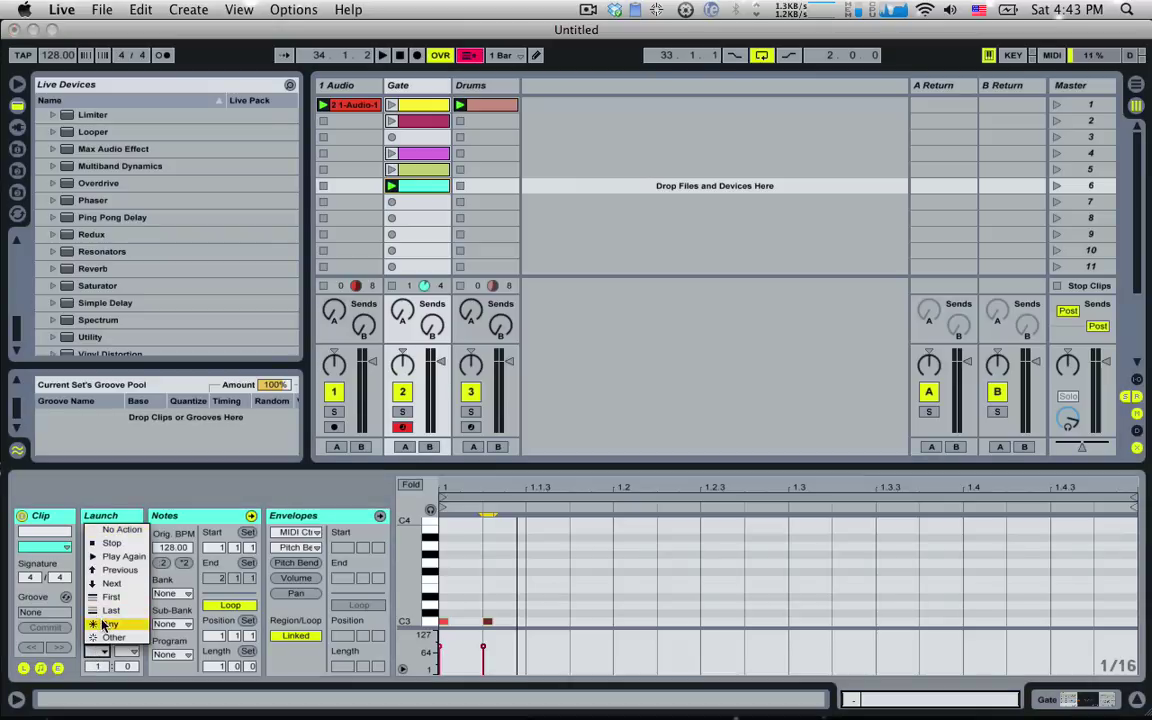
left_click(108, 626)
left_click(391, 186)
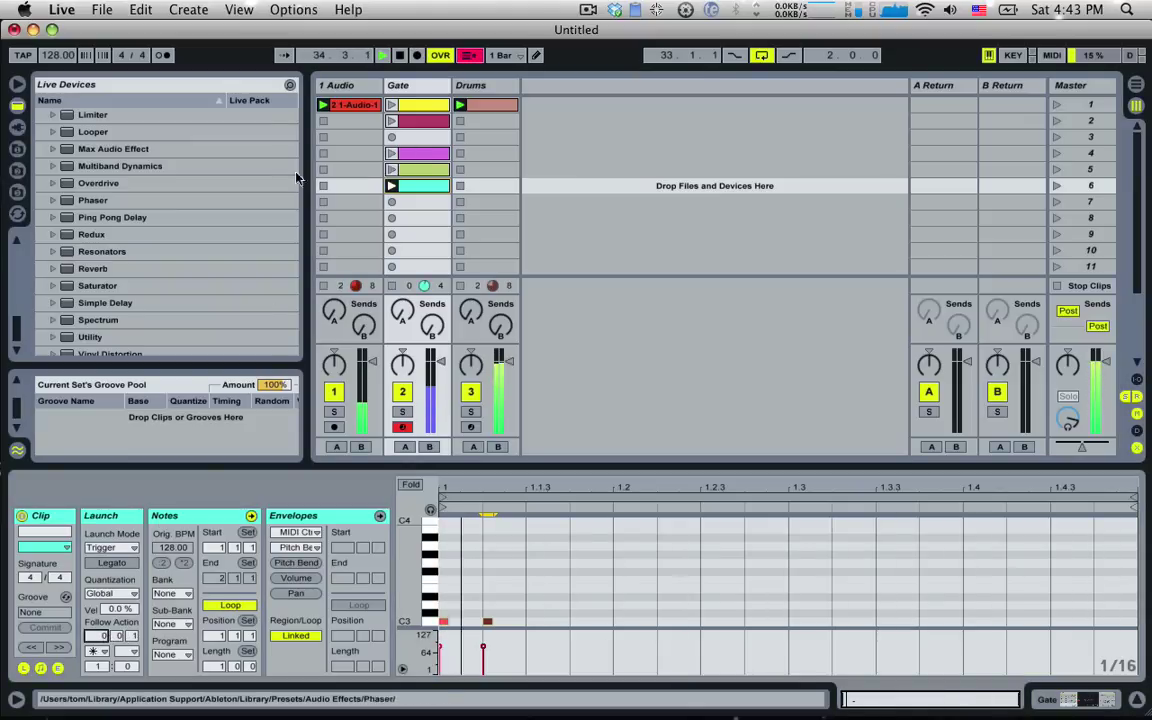
Switch off the Vocoder on the 1 Audio track and open the second Gate clip's notes
left_click(340, 86)
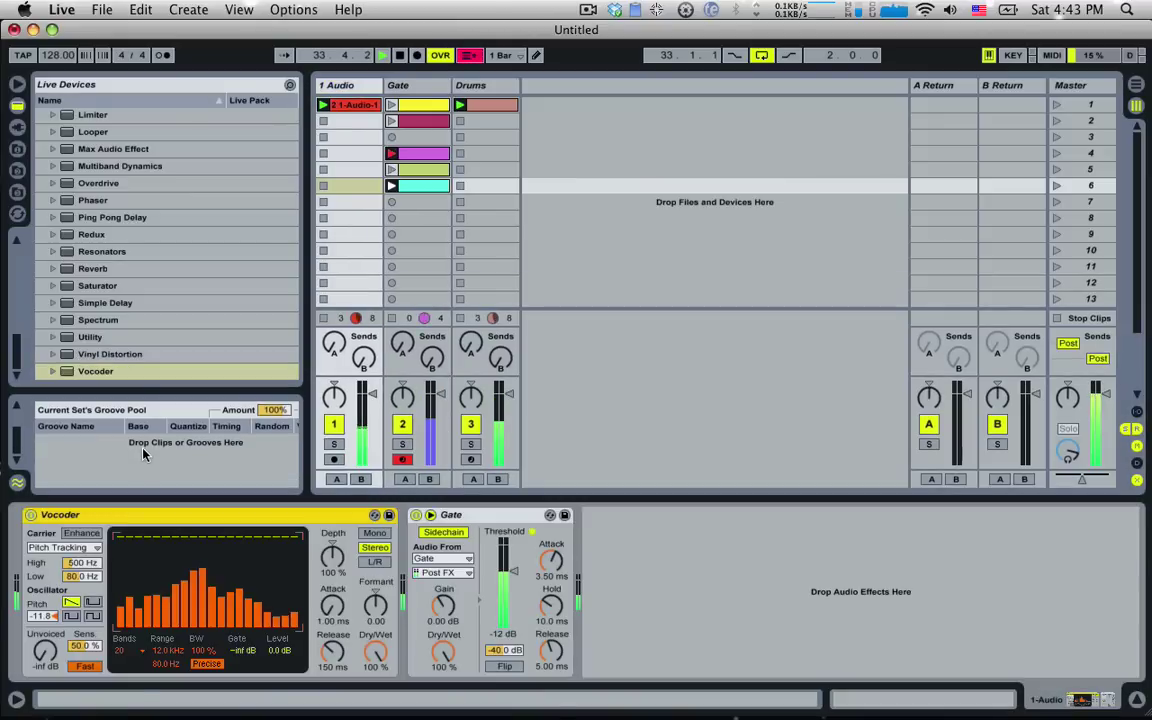
left_click(31, 515)
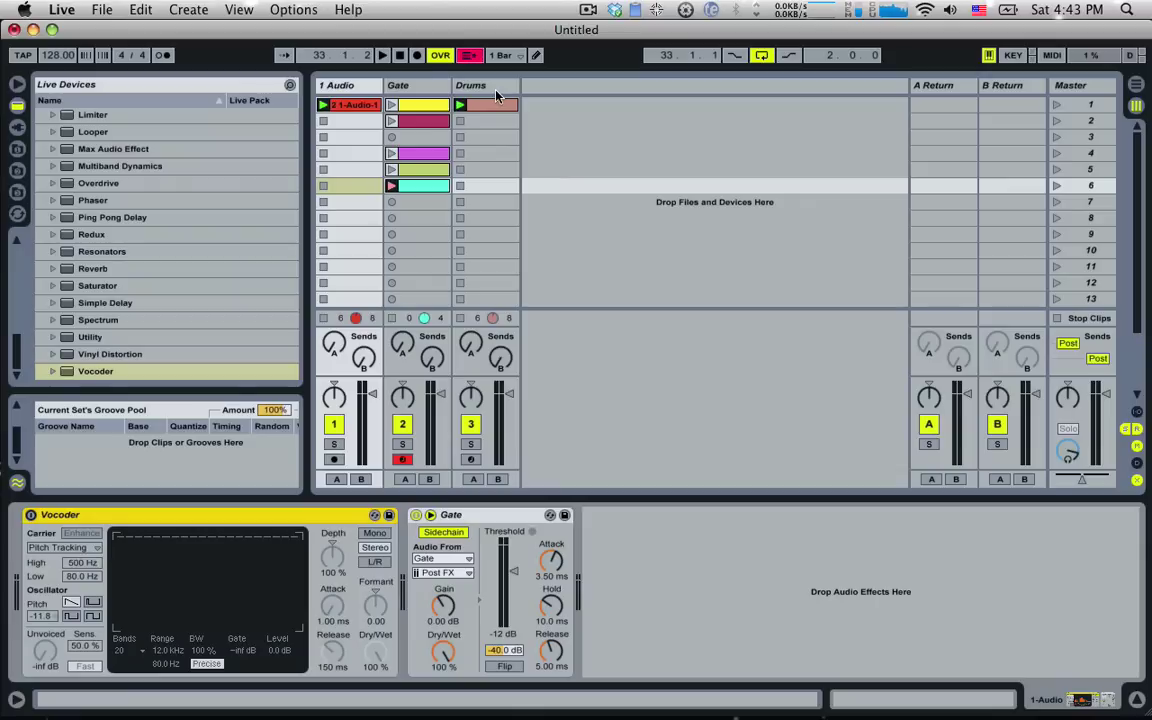
left_click(434, 163)
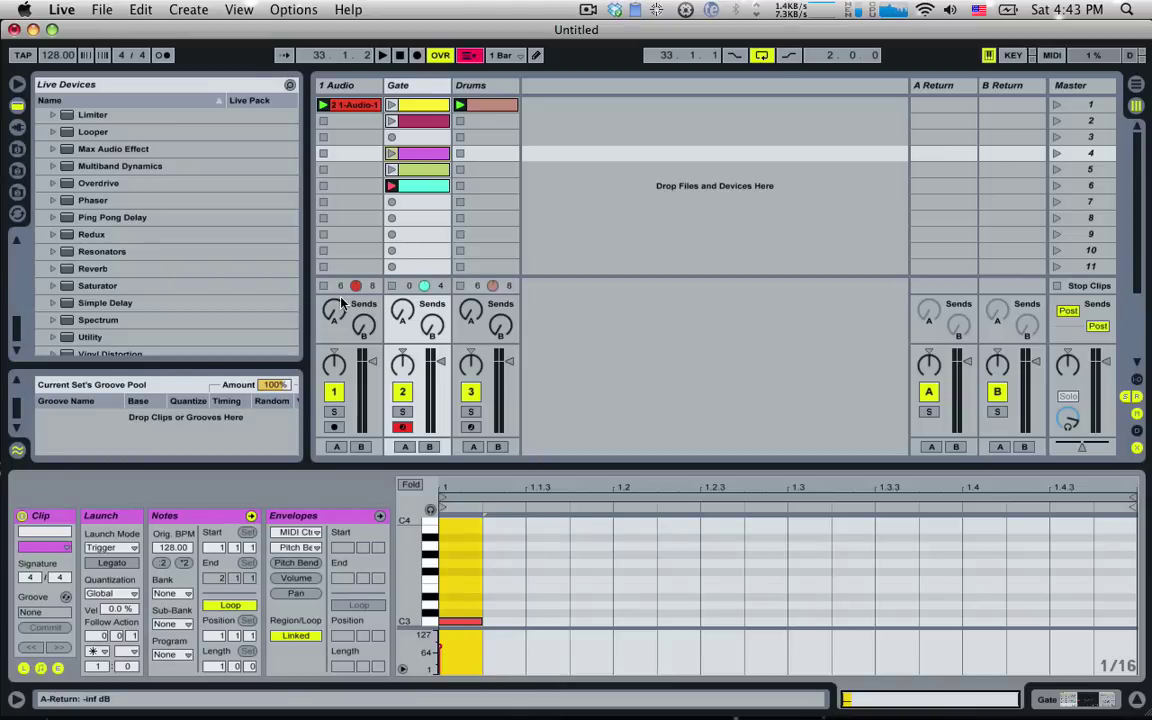
left_click(421, 118)
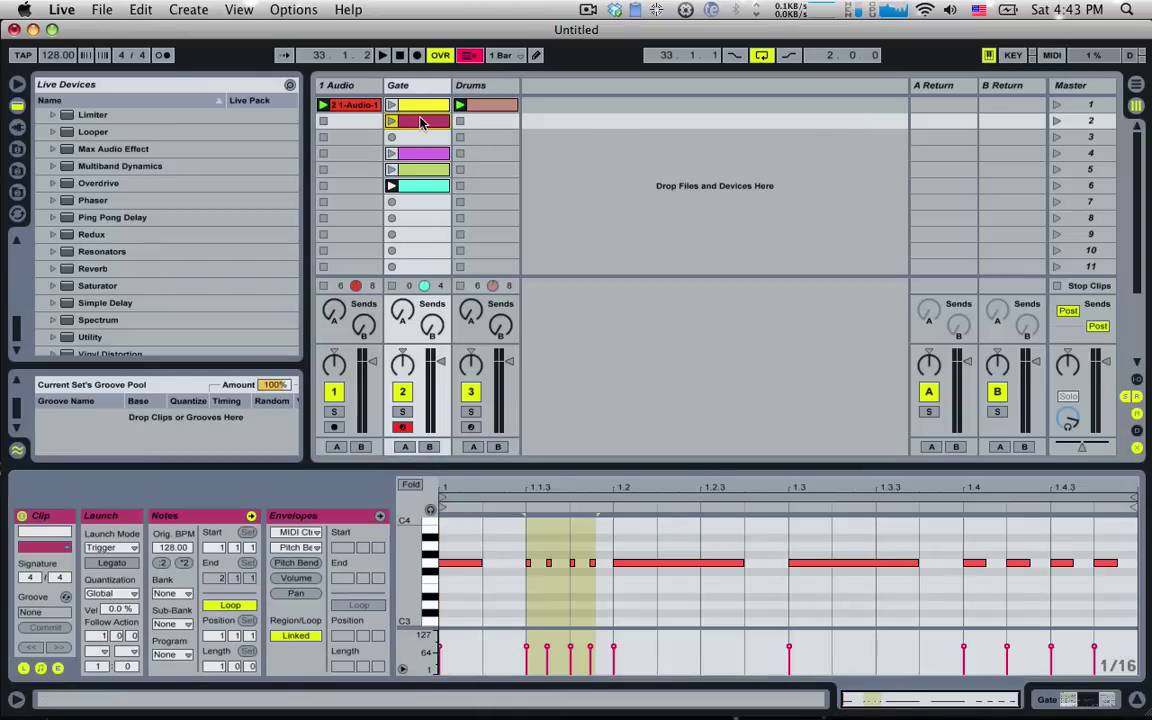